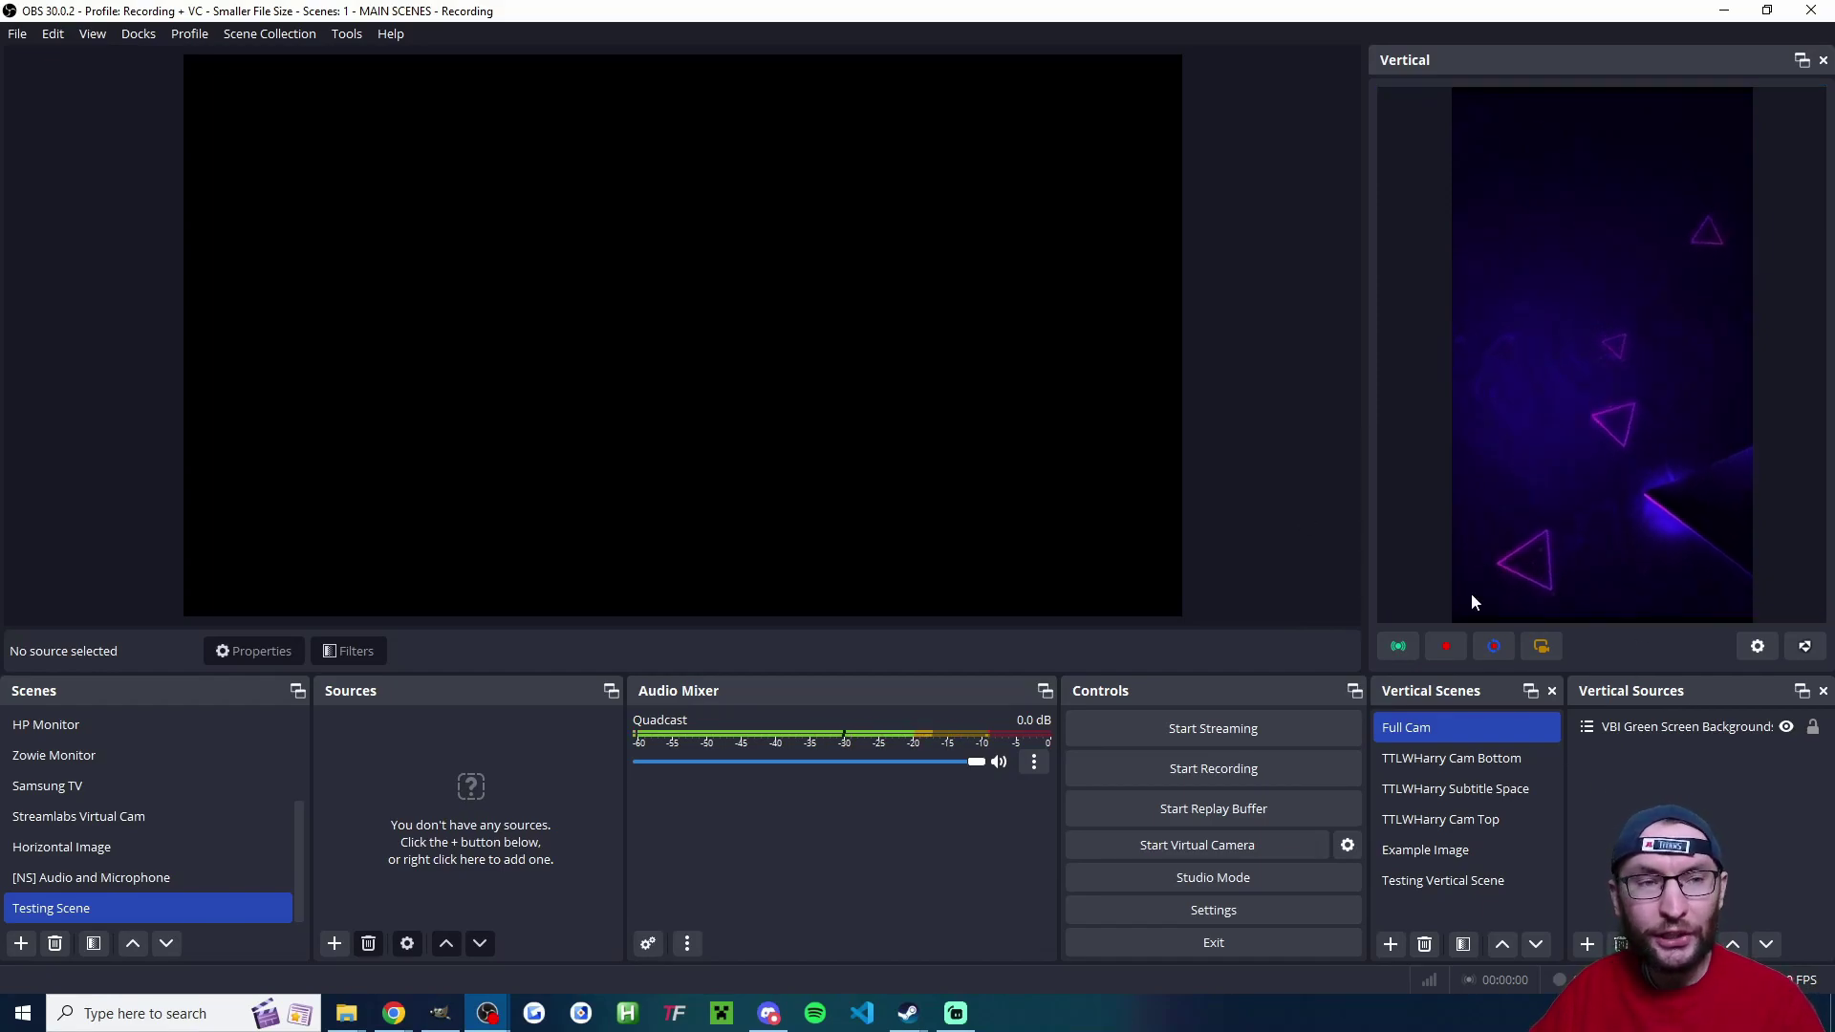
- Open the Docks menu to check that the Vertical, Vertical Scenes and Vertical Sources panels are ticked
click(148, 38)
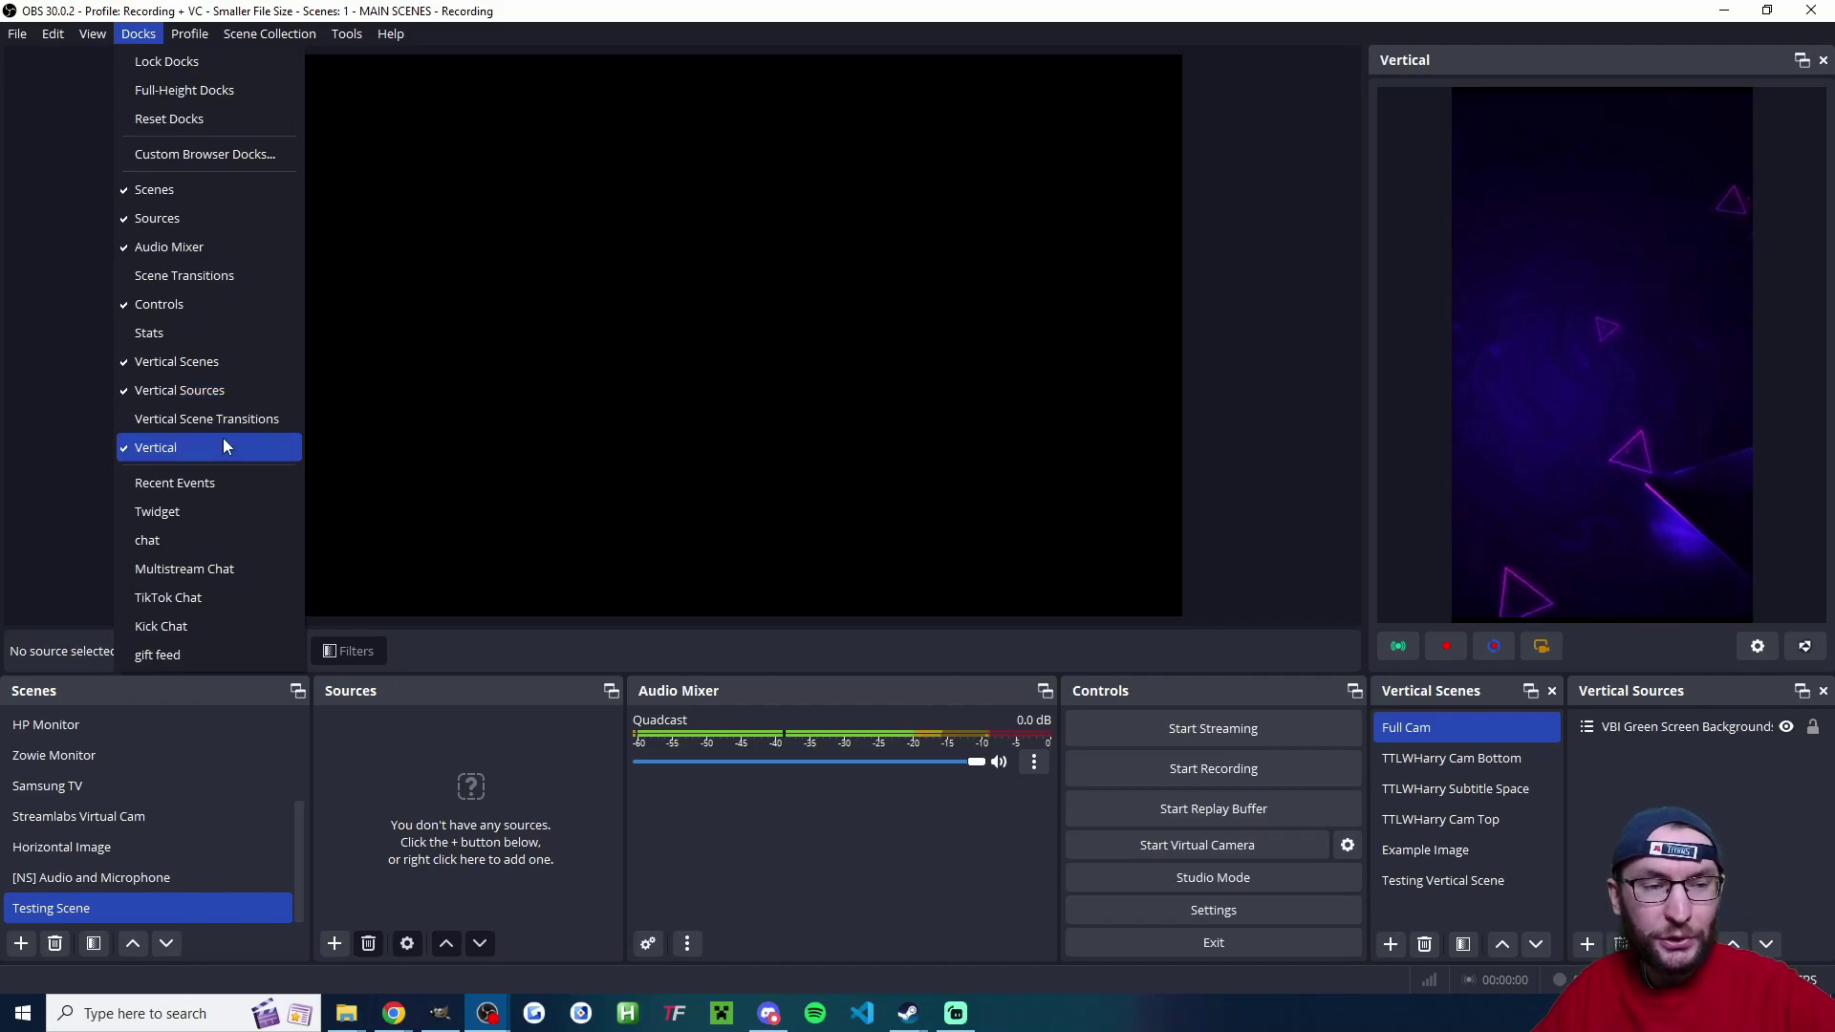
- Create a new scene collection named 'Streaming Scenes', then start a new profile
click(273, 418)
click(270, 33)
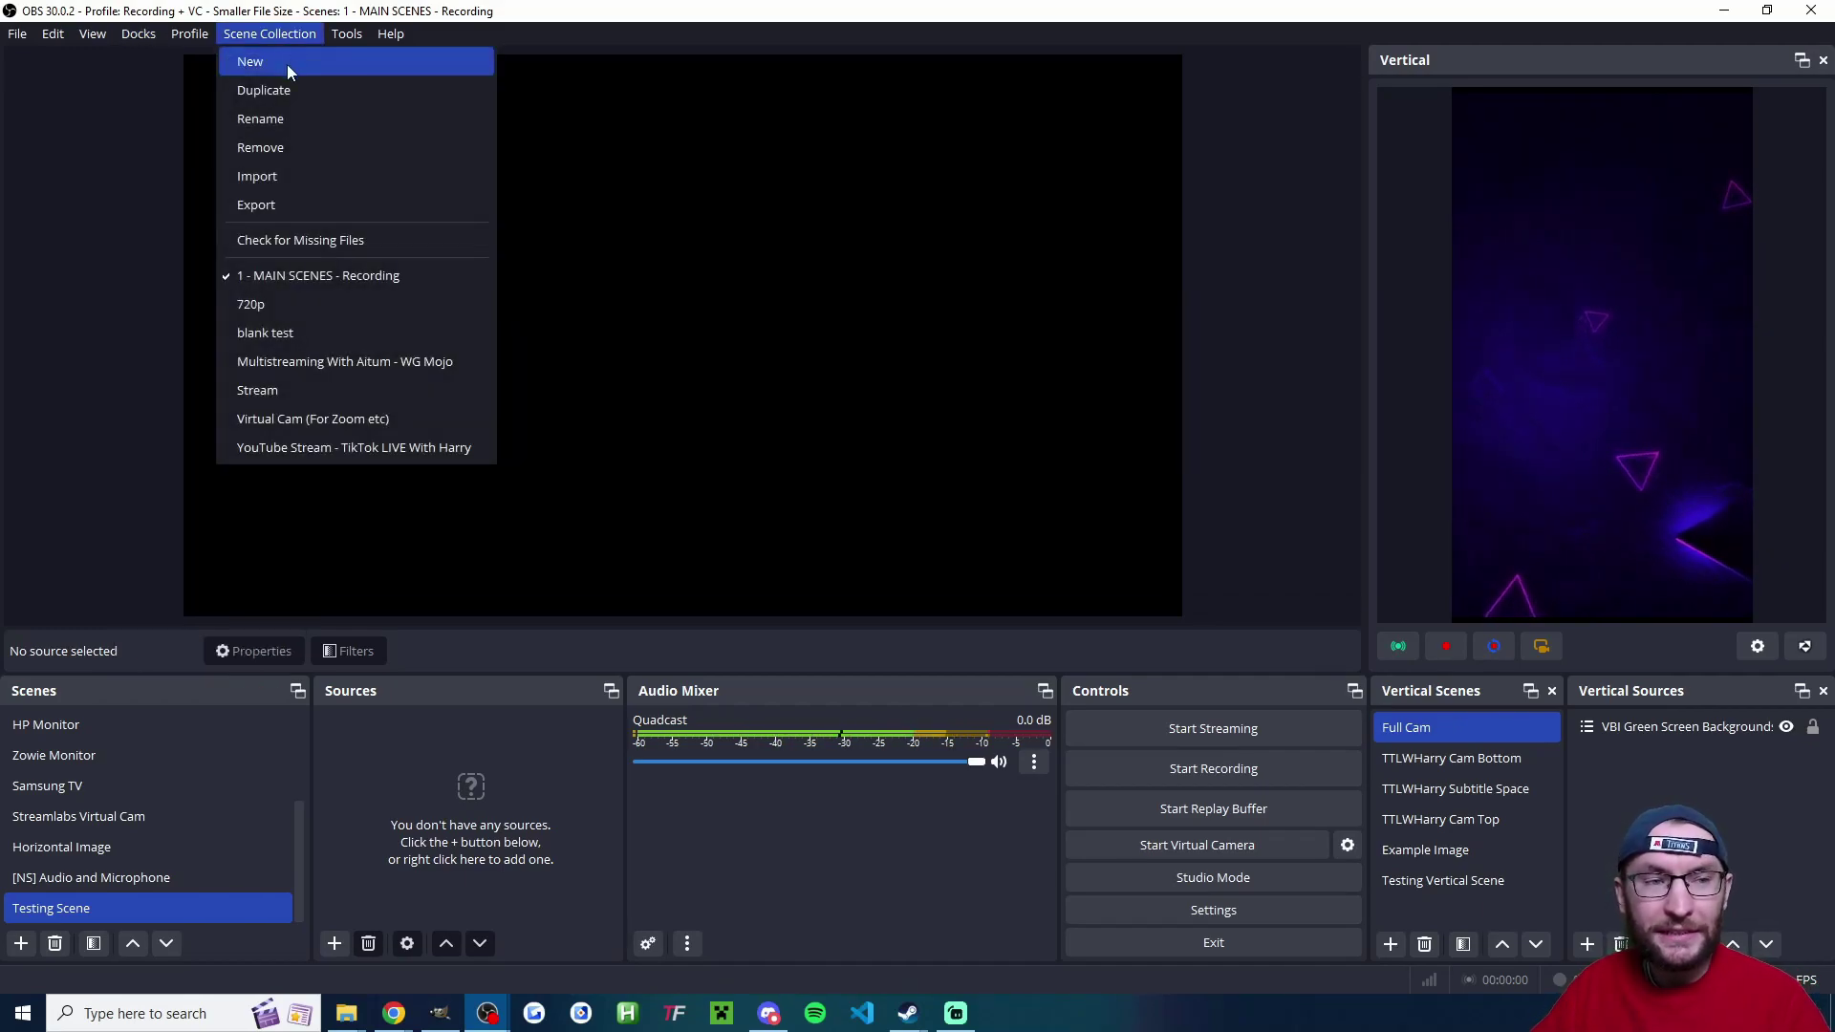
click(287, 65)
text(Streaming Scenes)
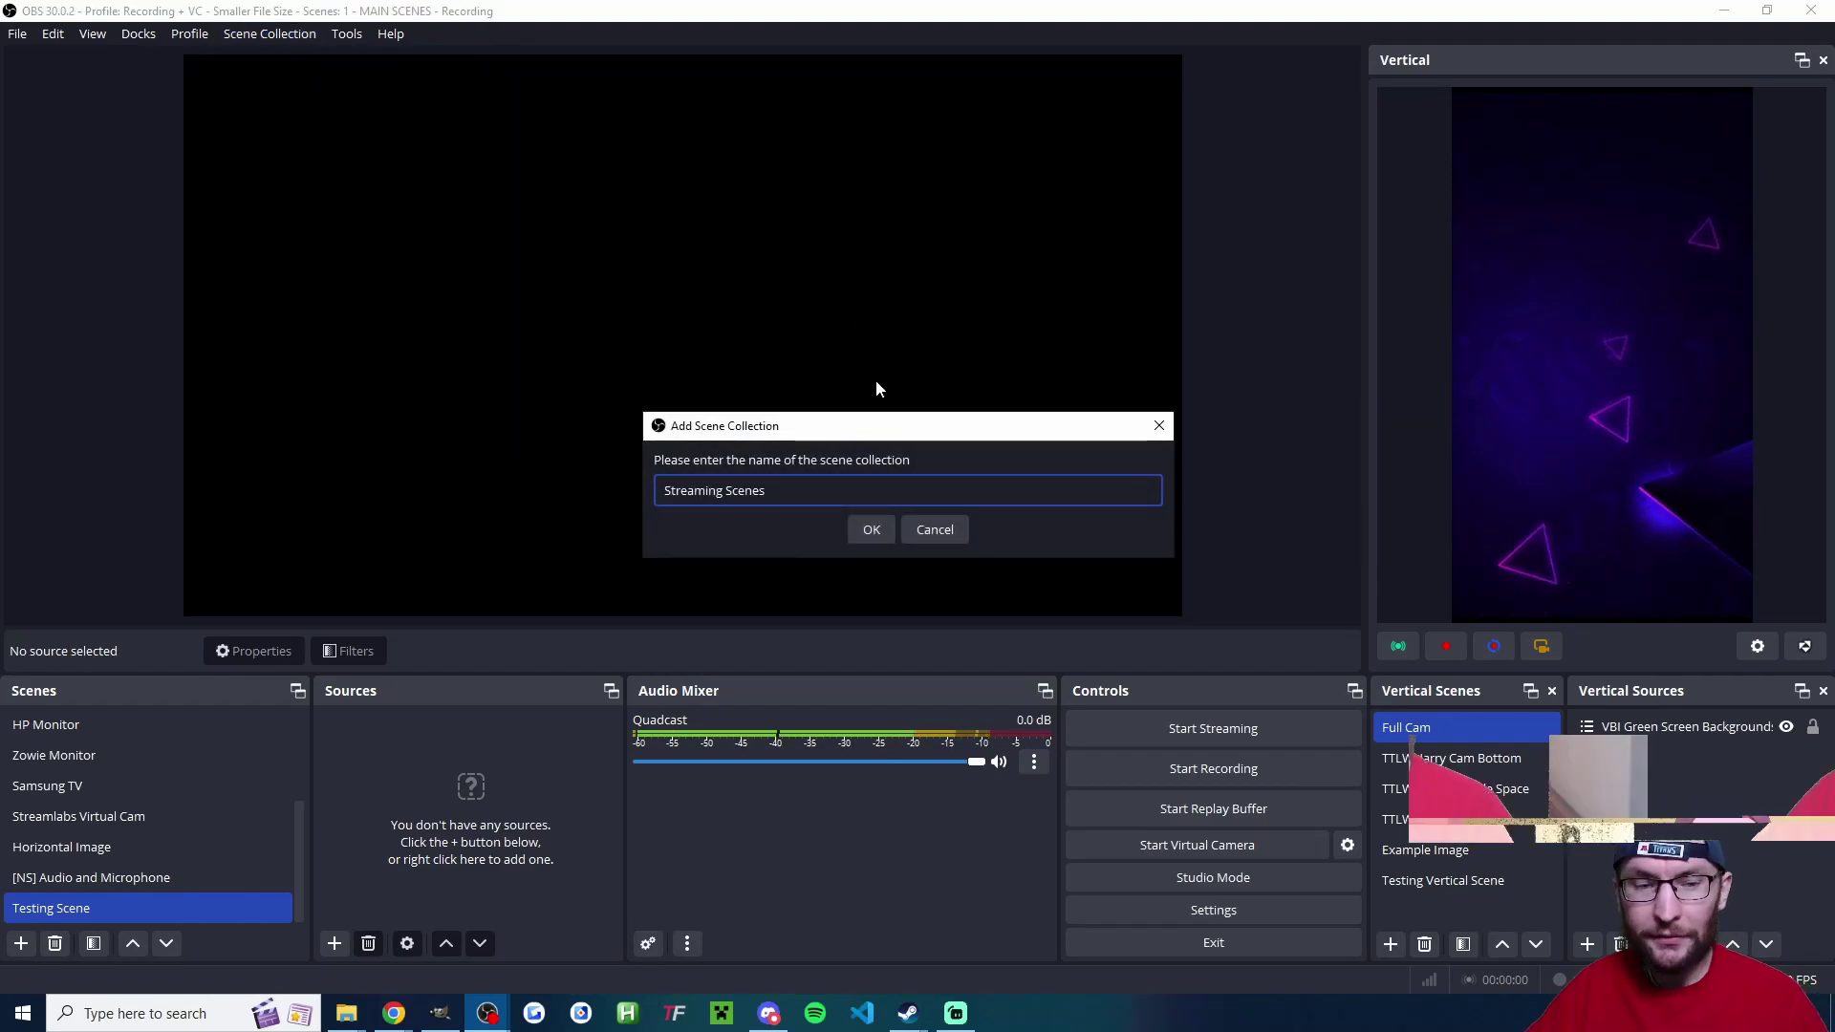
click(870, 530)
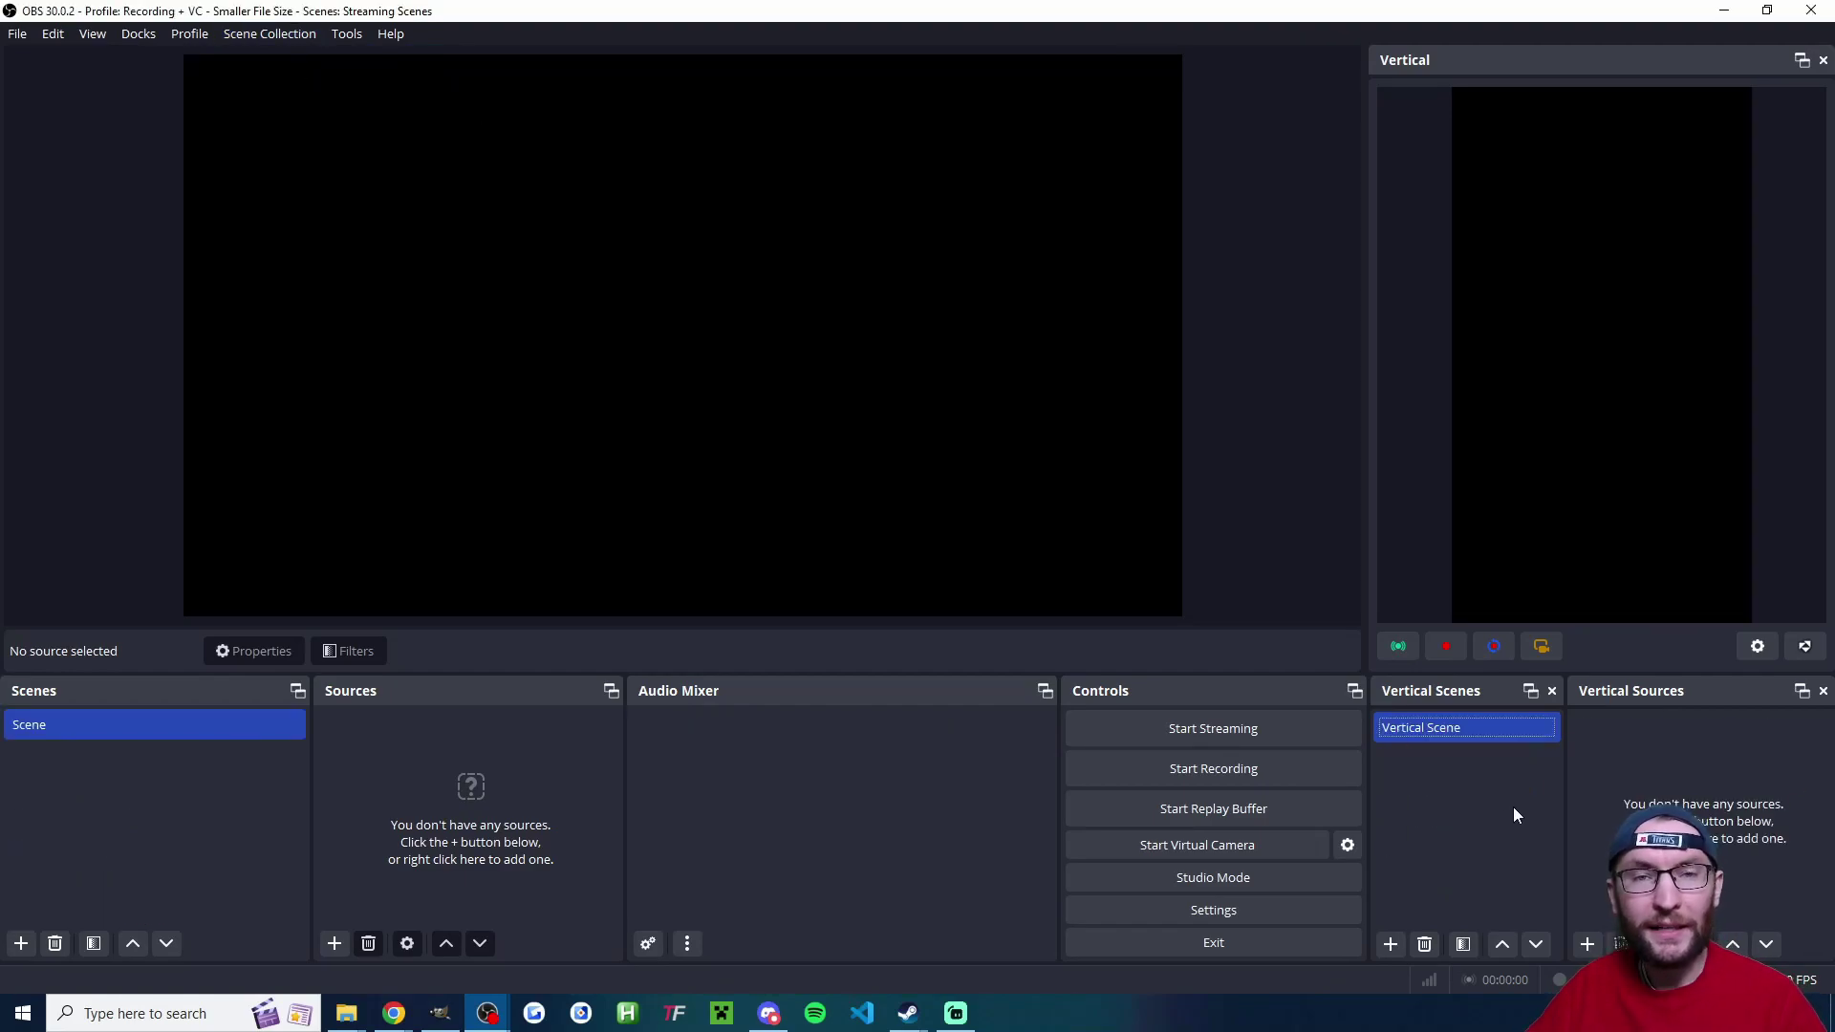
click(190, 35)
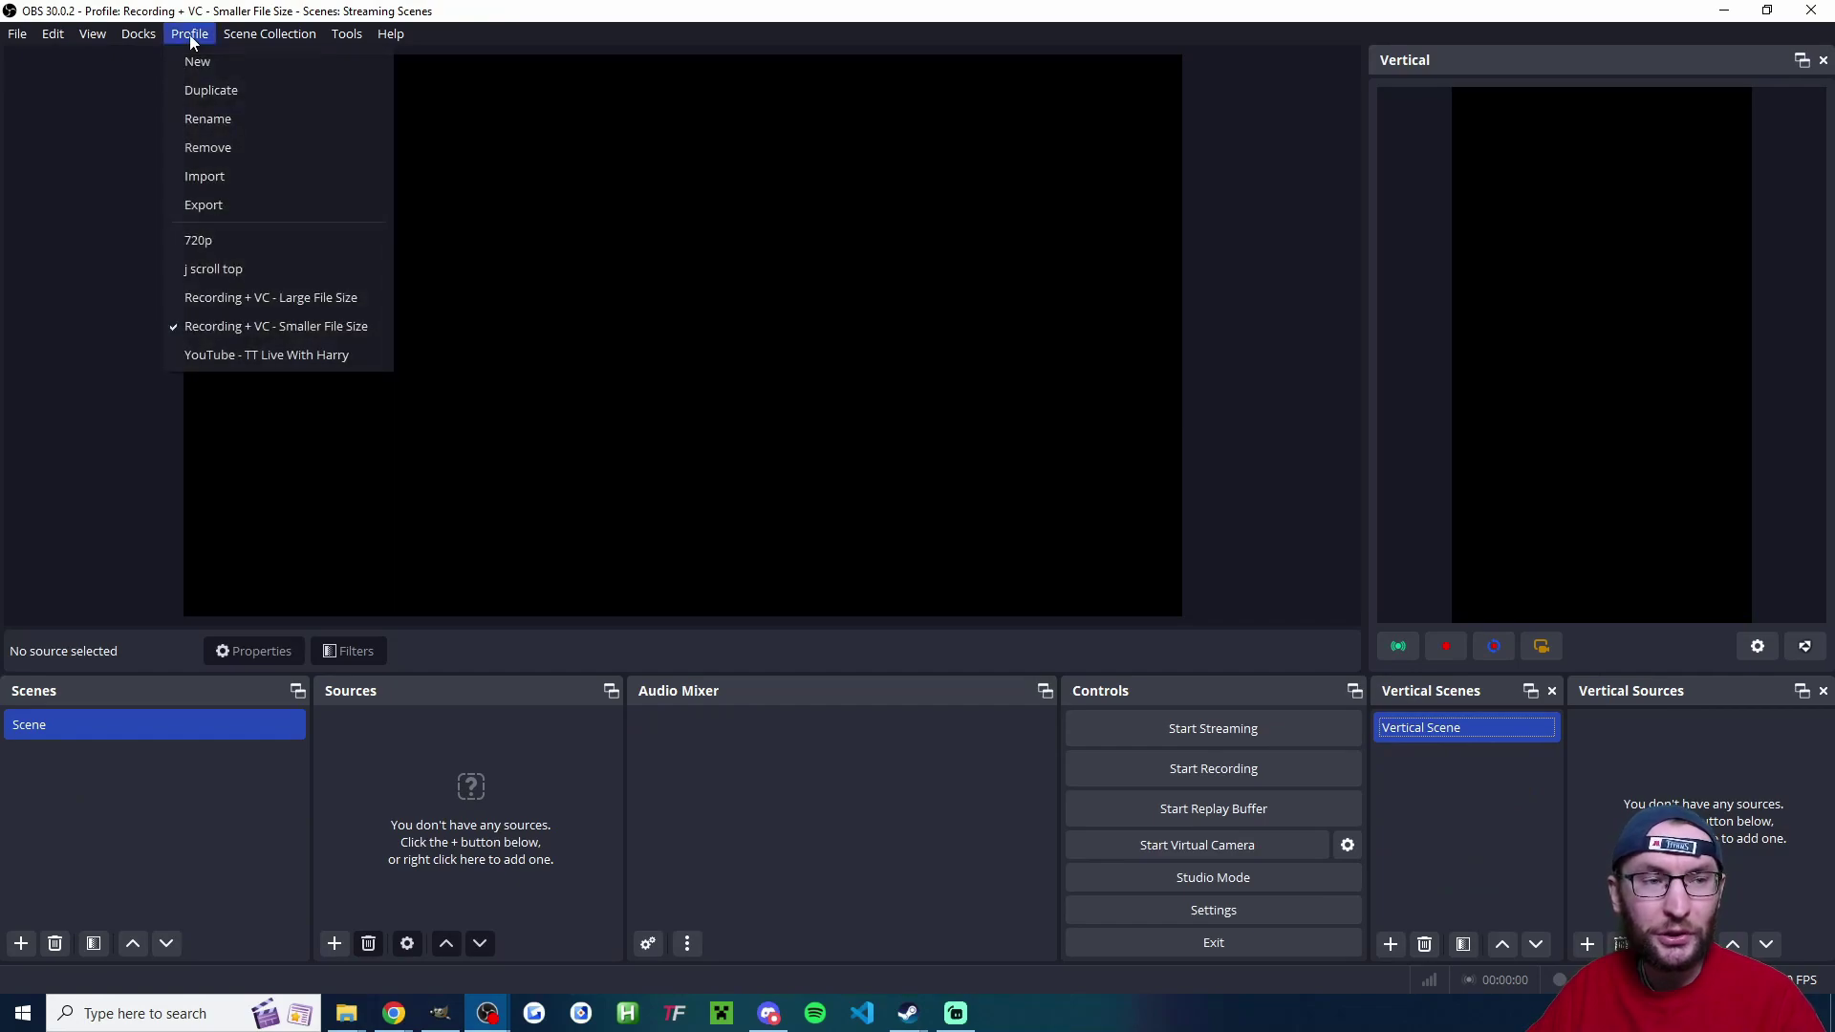
click(214, 55)
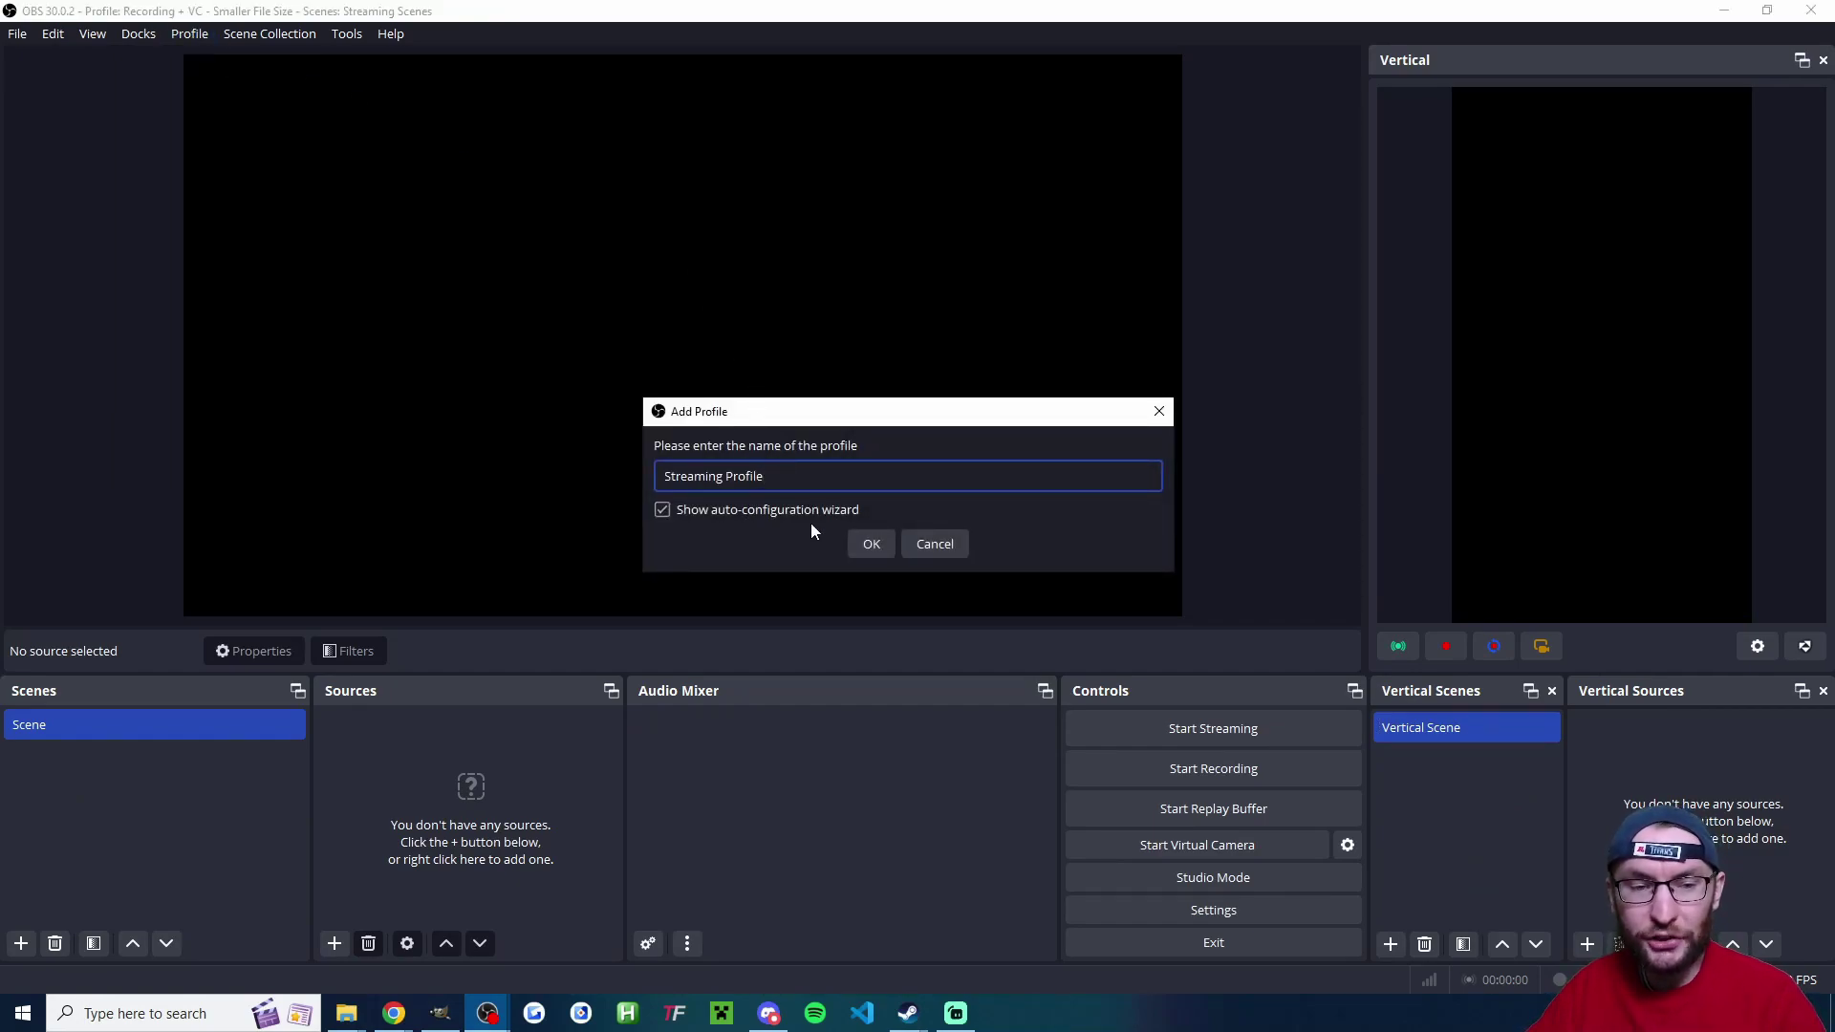
- Confirm 'Streaming Profile' and set the wizard's video to 1920x1080 at 60 FPS
click(870, 547)
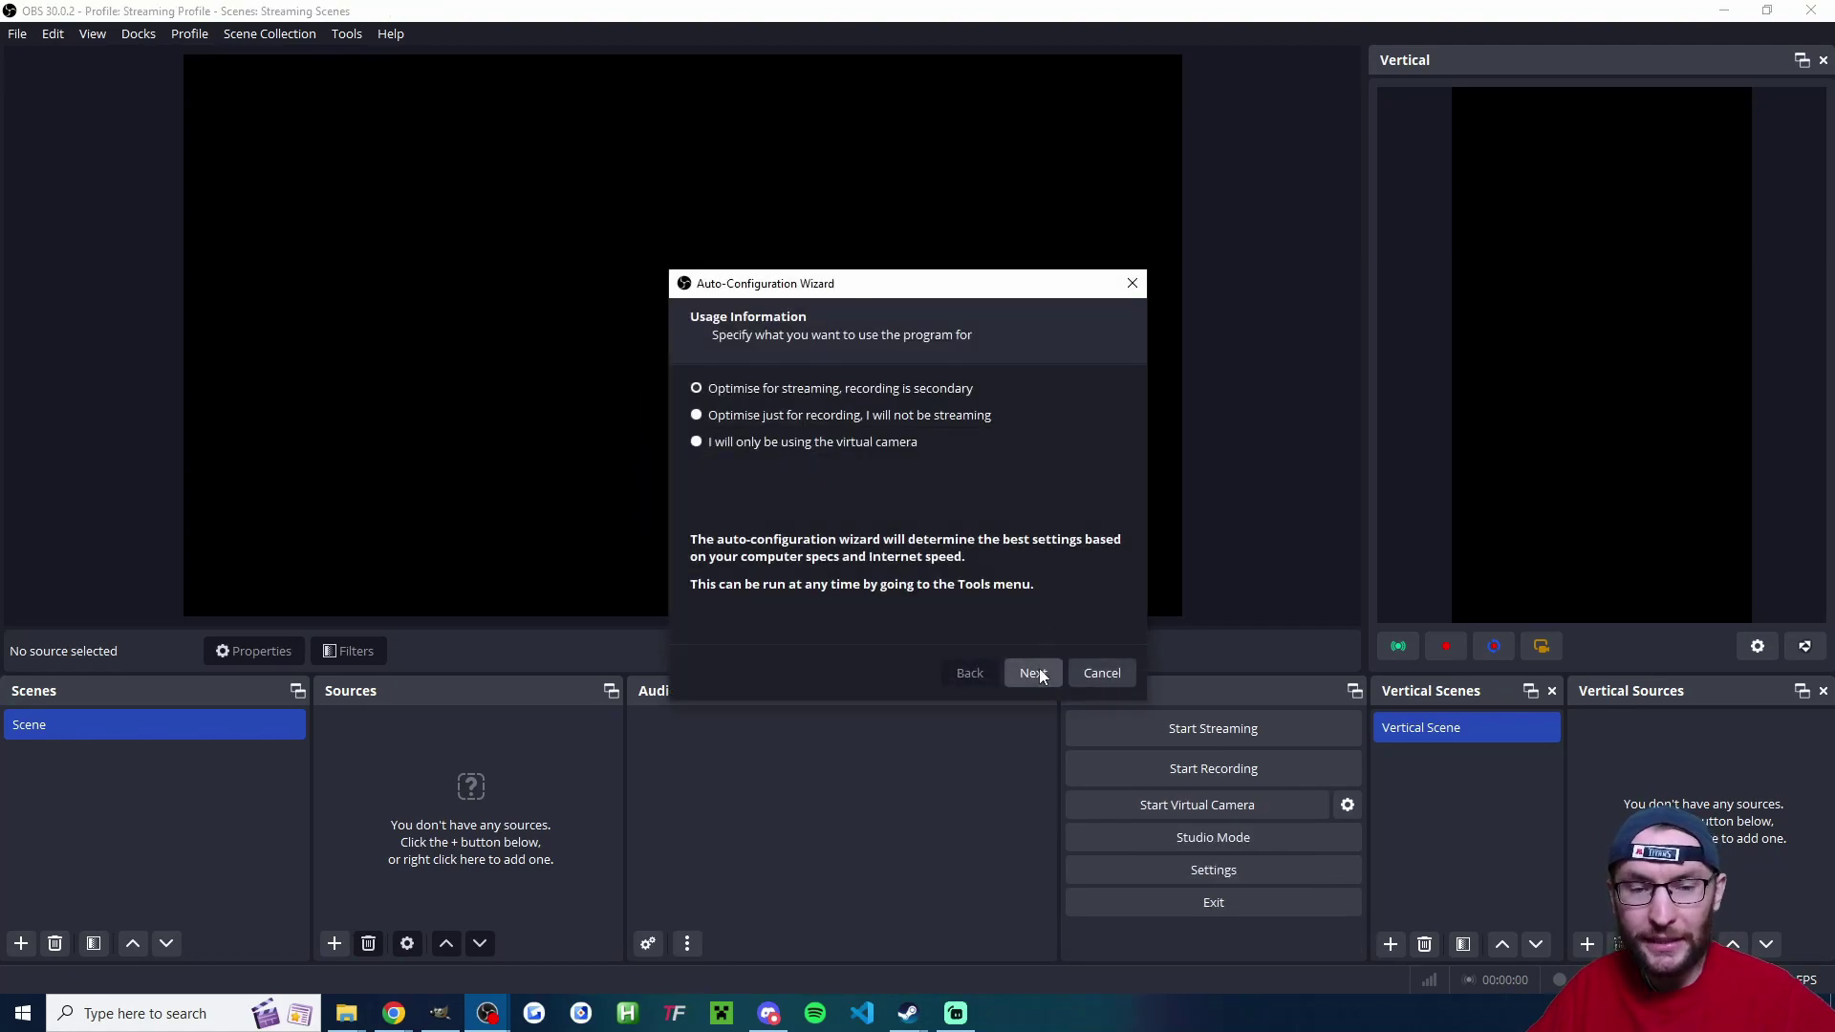
click(1034, 673)
click(967, 392)
click(905, 493)
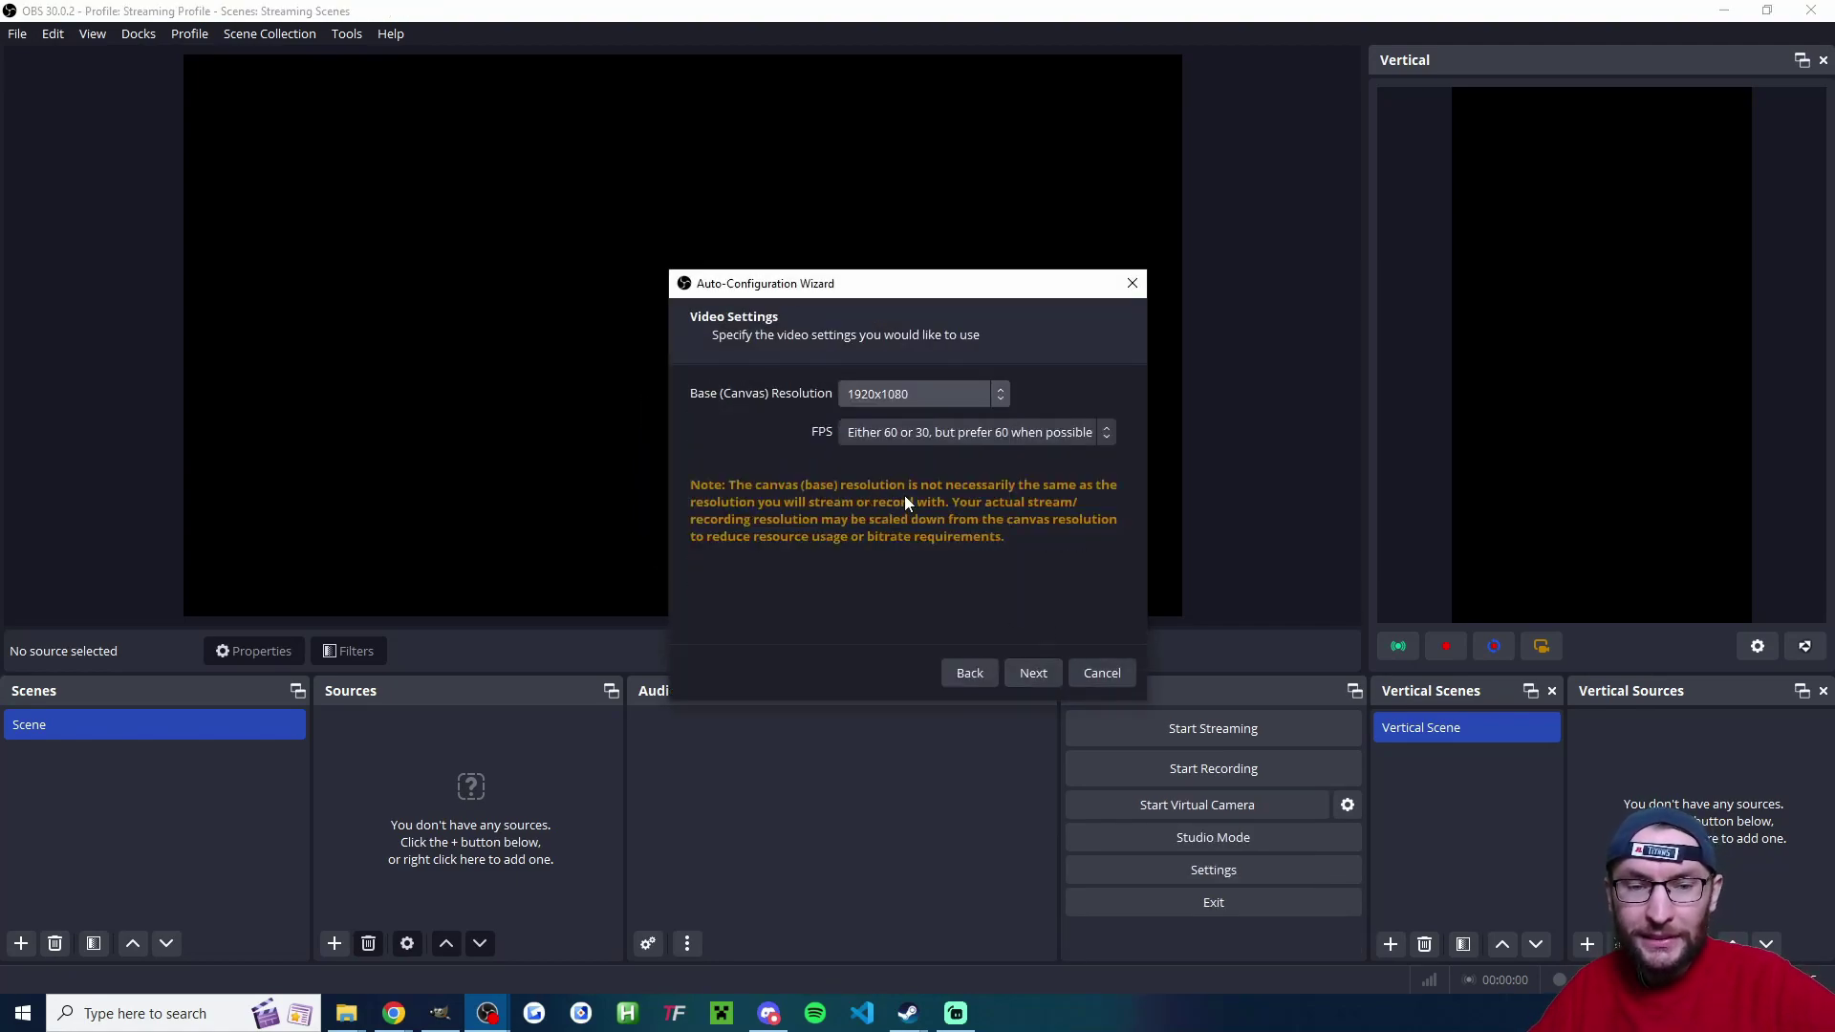
click(960, 431)
click(877, 514)
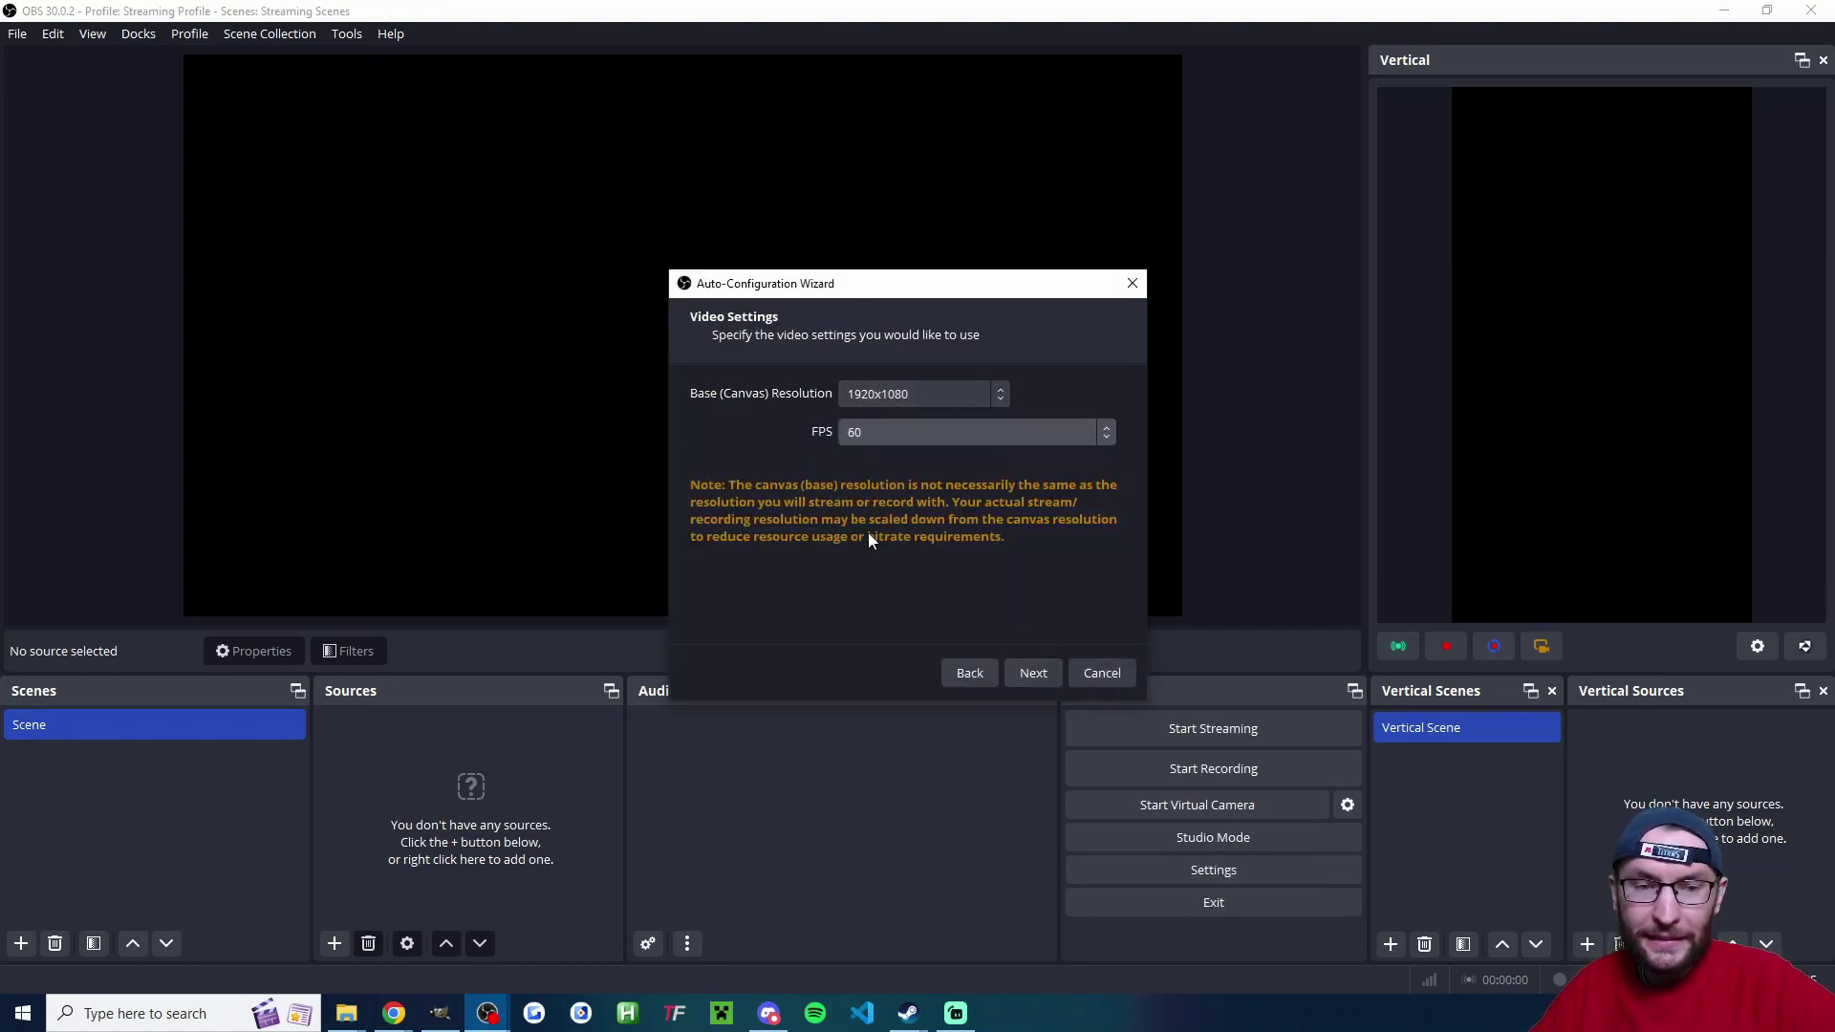
- Use a Custom server 'test' with a stream key, skip the bandwidth test, and set bitrate 6000
click(1034, 673)
click(904, 405)
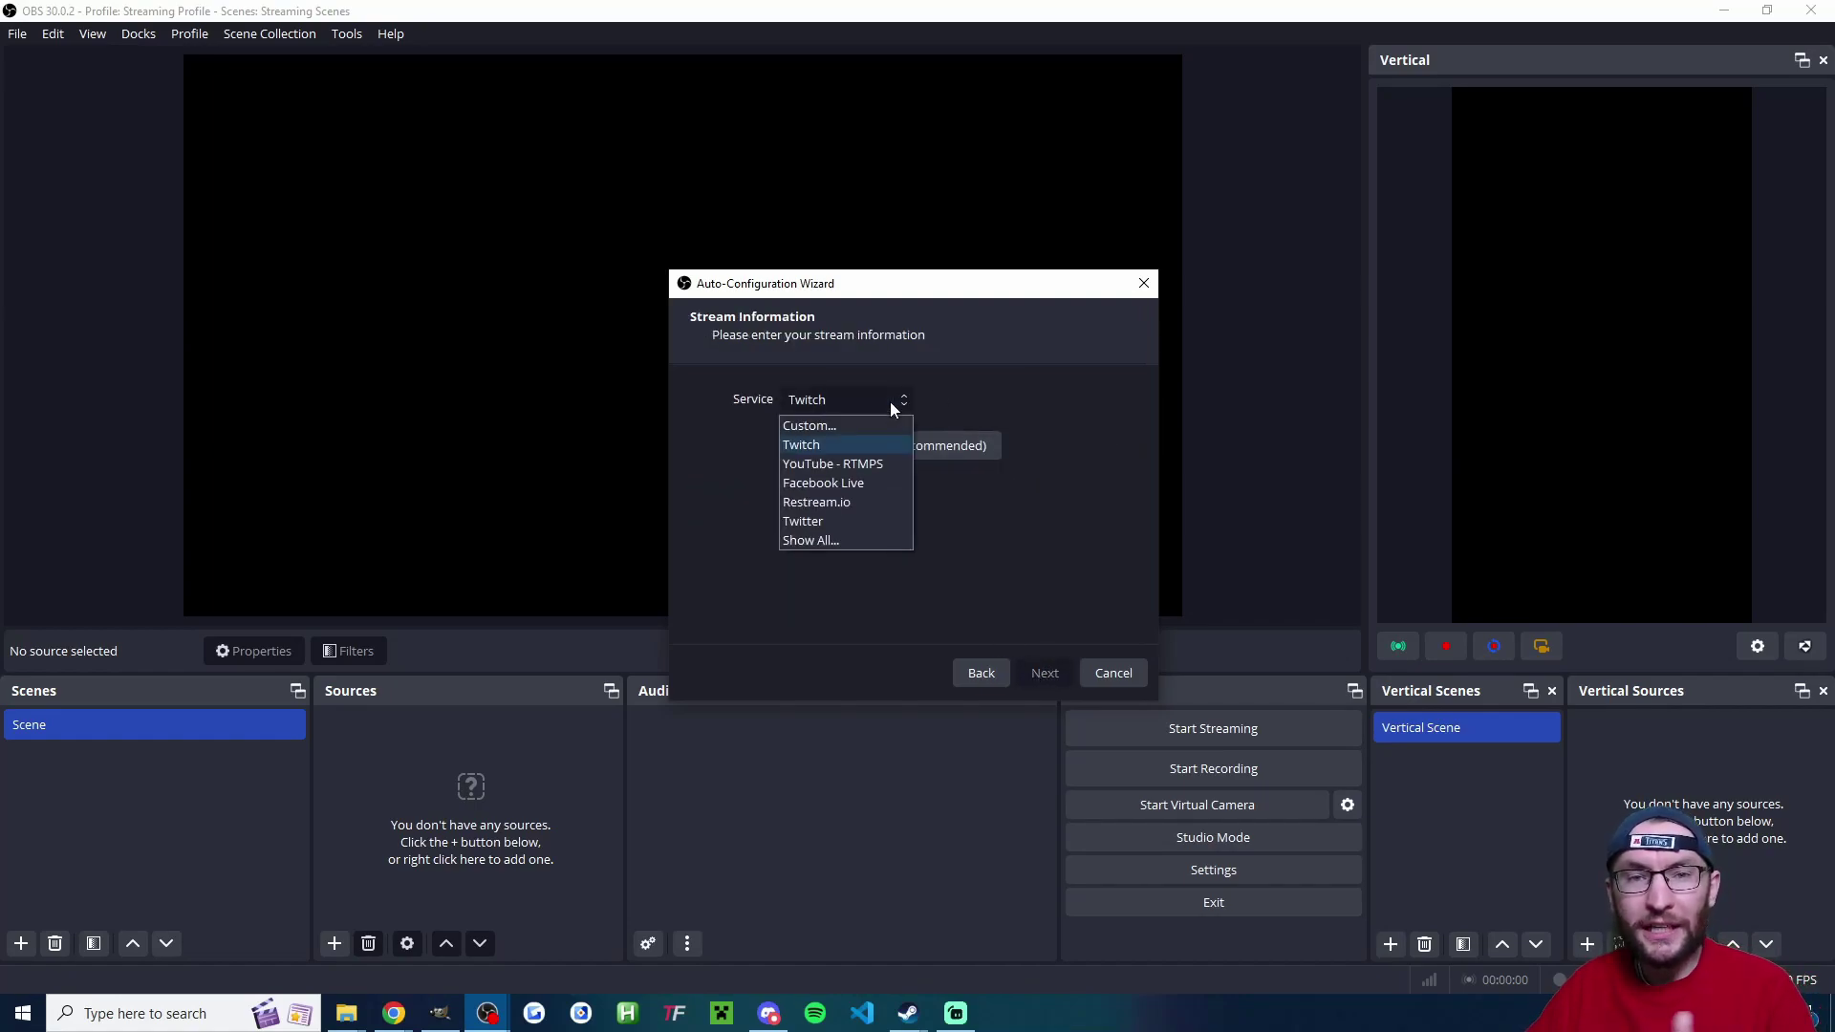
click(891, 401)
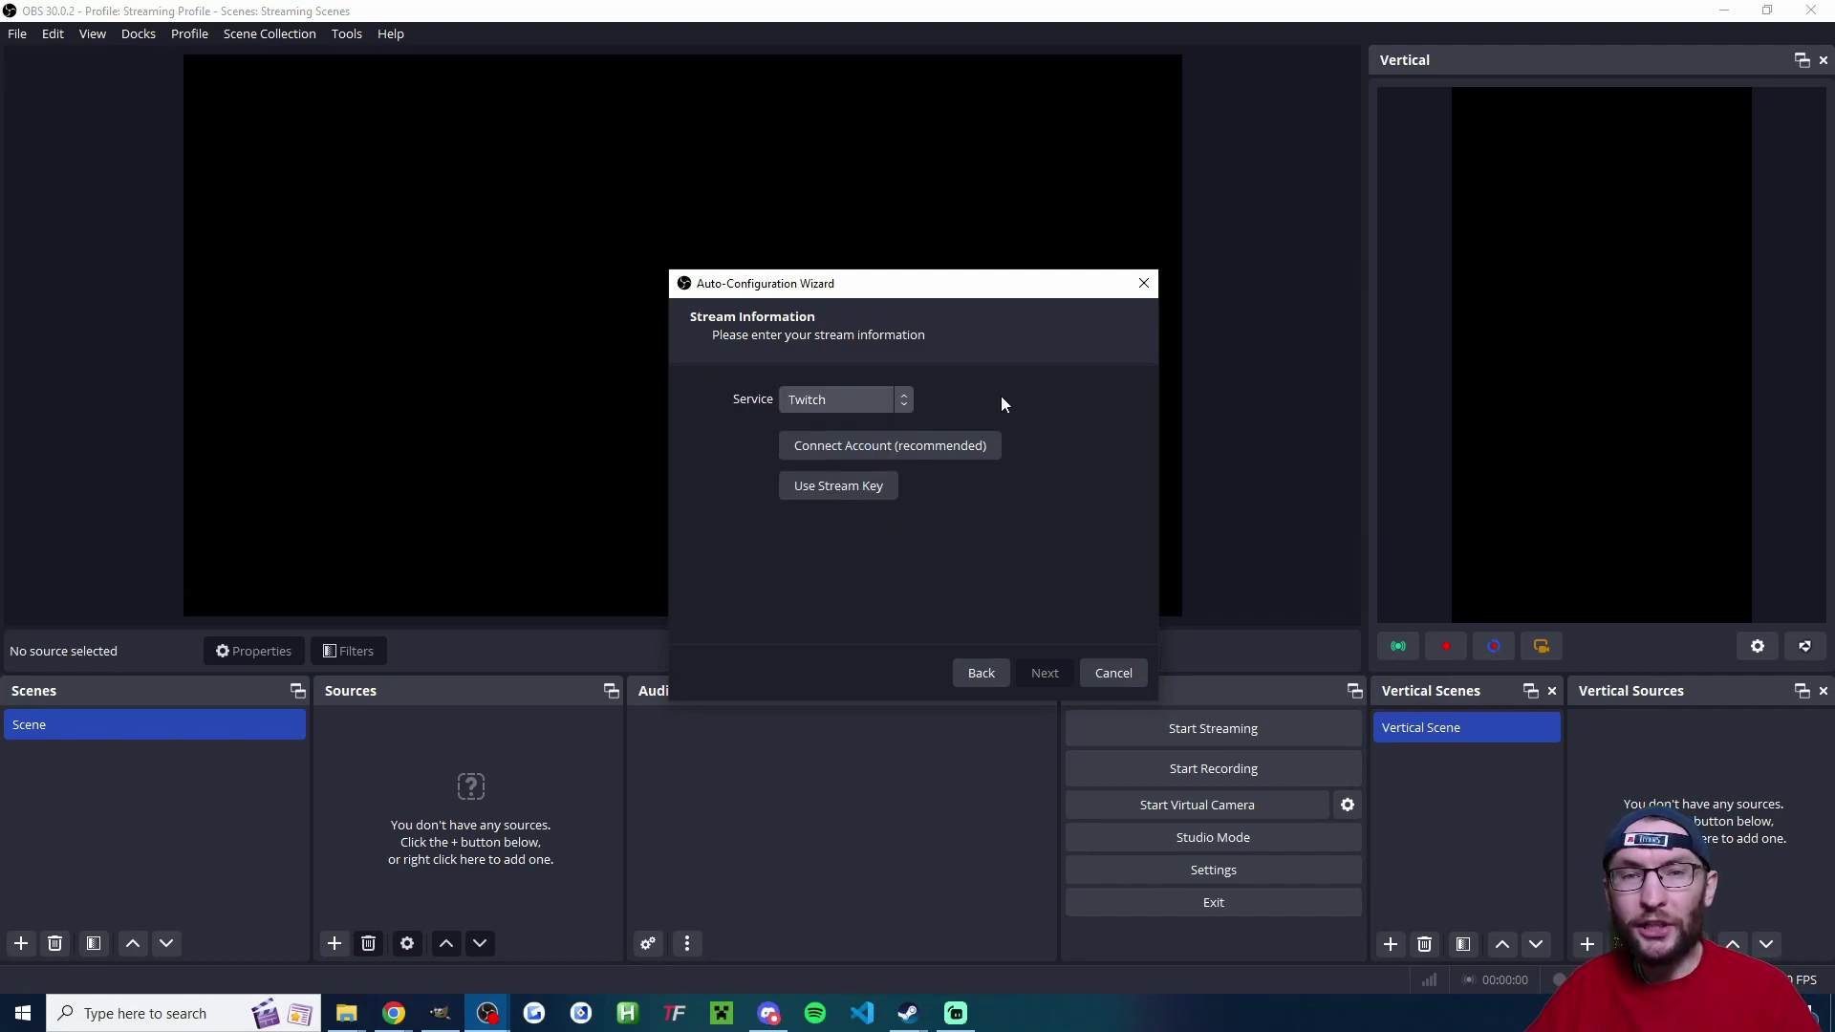
click(898, 400)
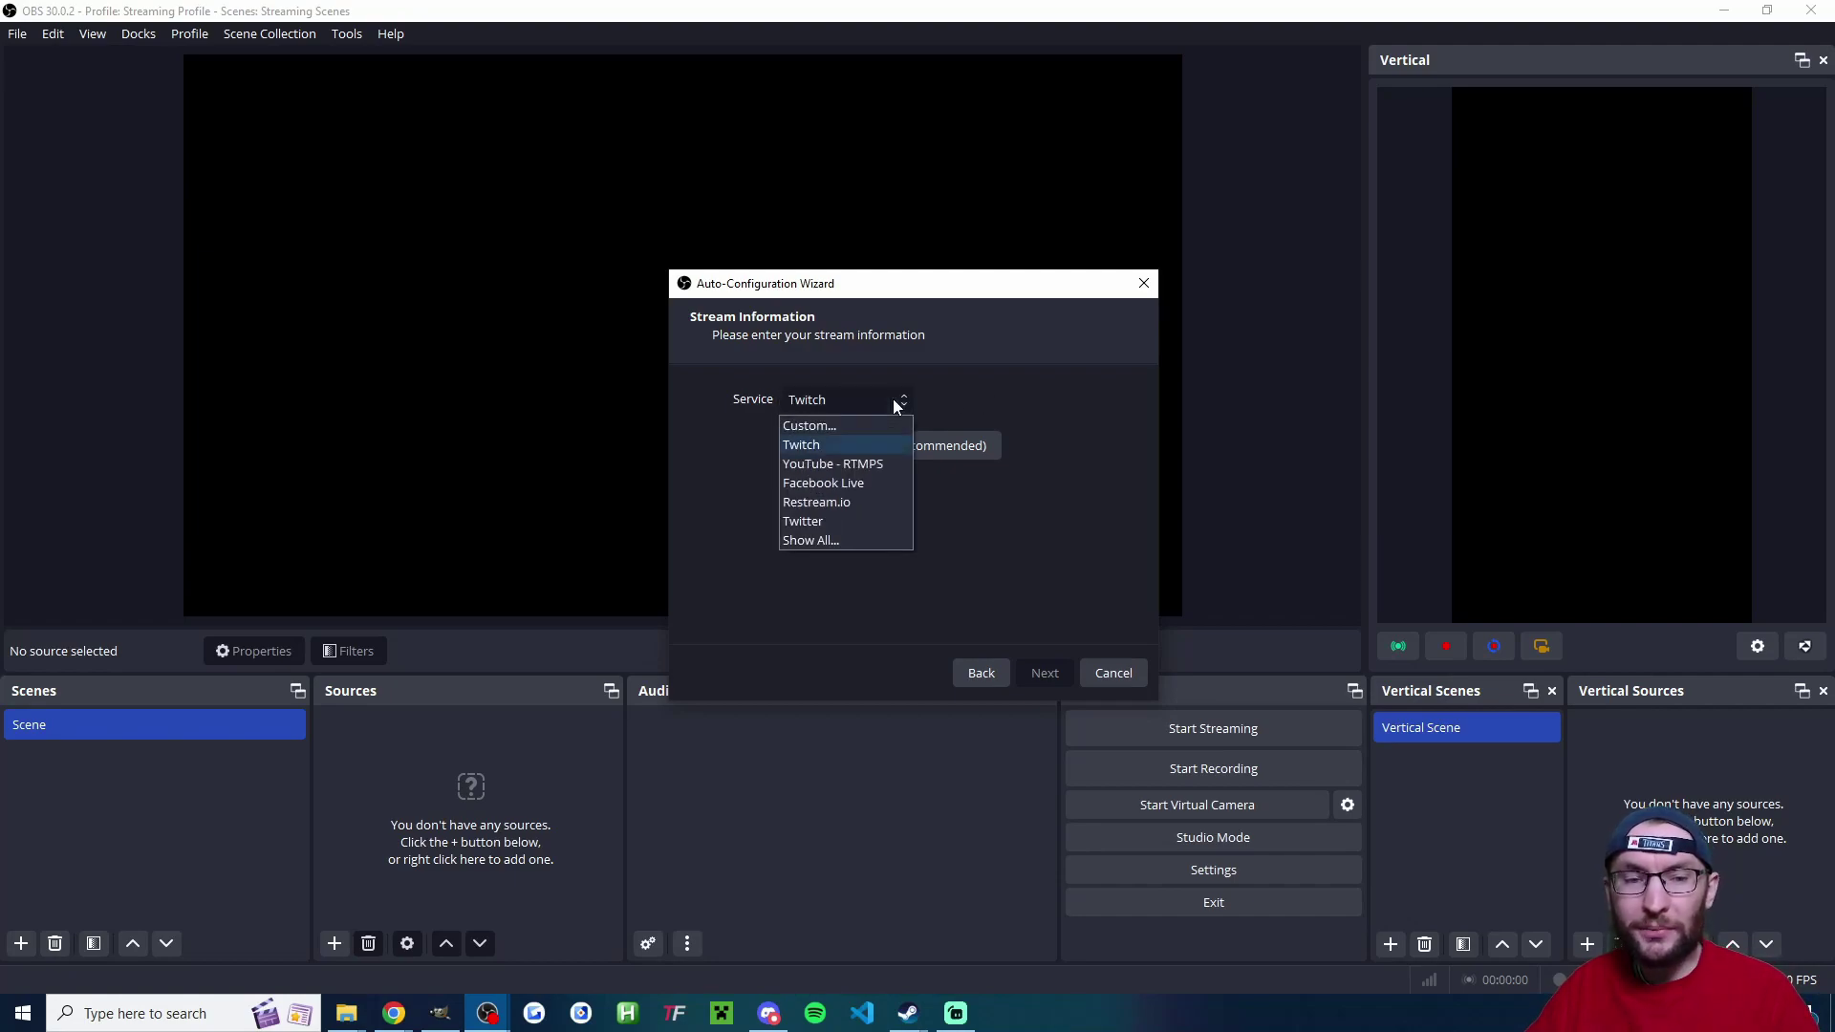
click(818, 426)
click(839, 455)
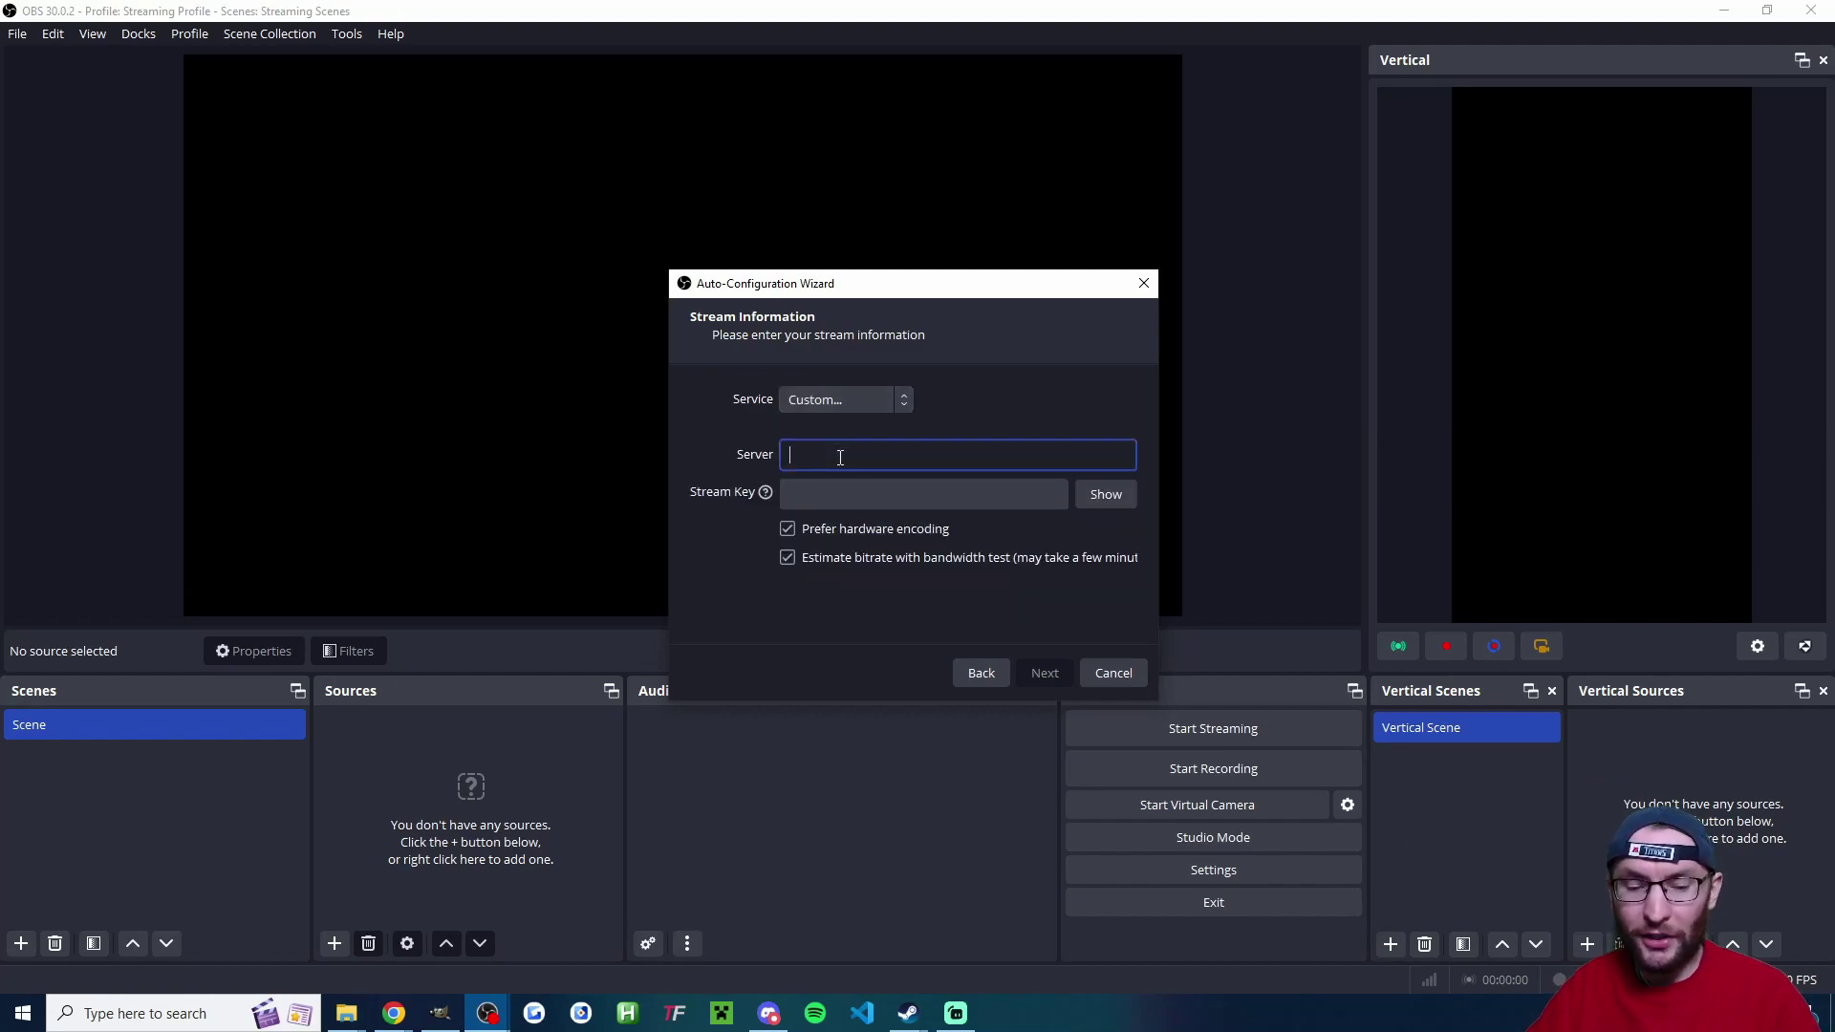
click(878, 495)
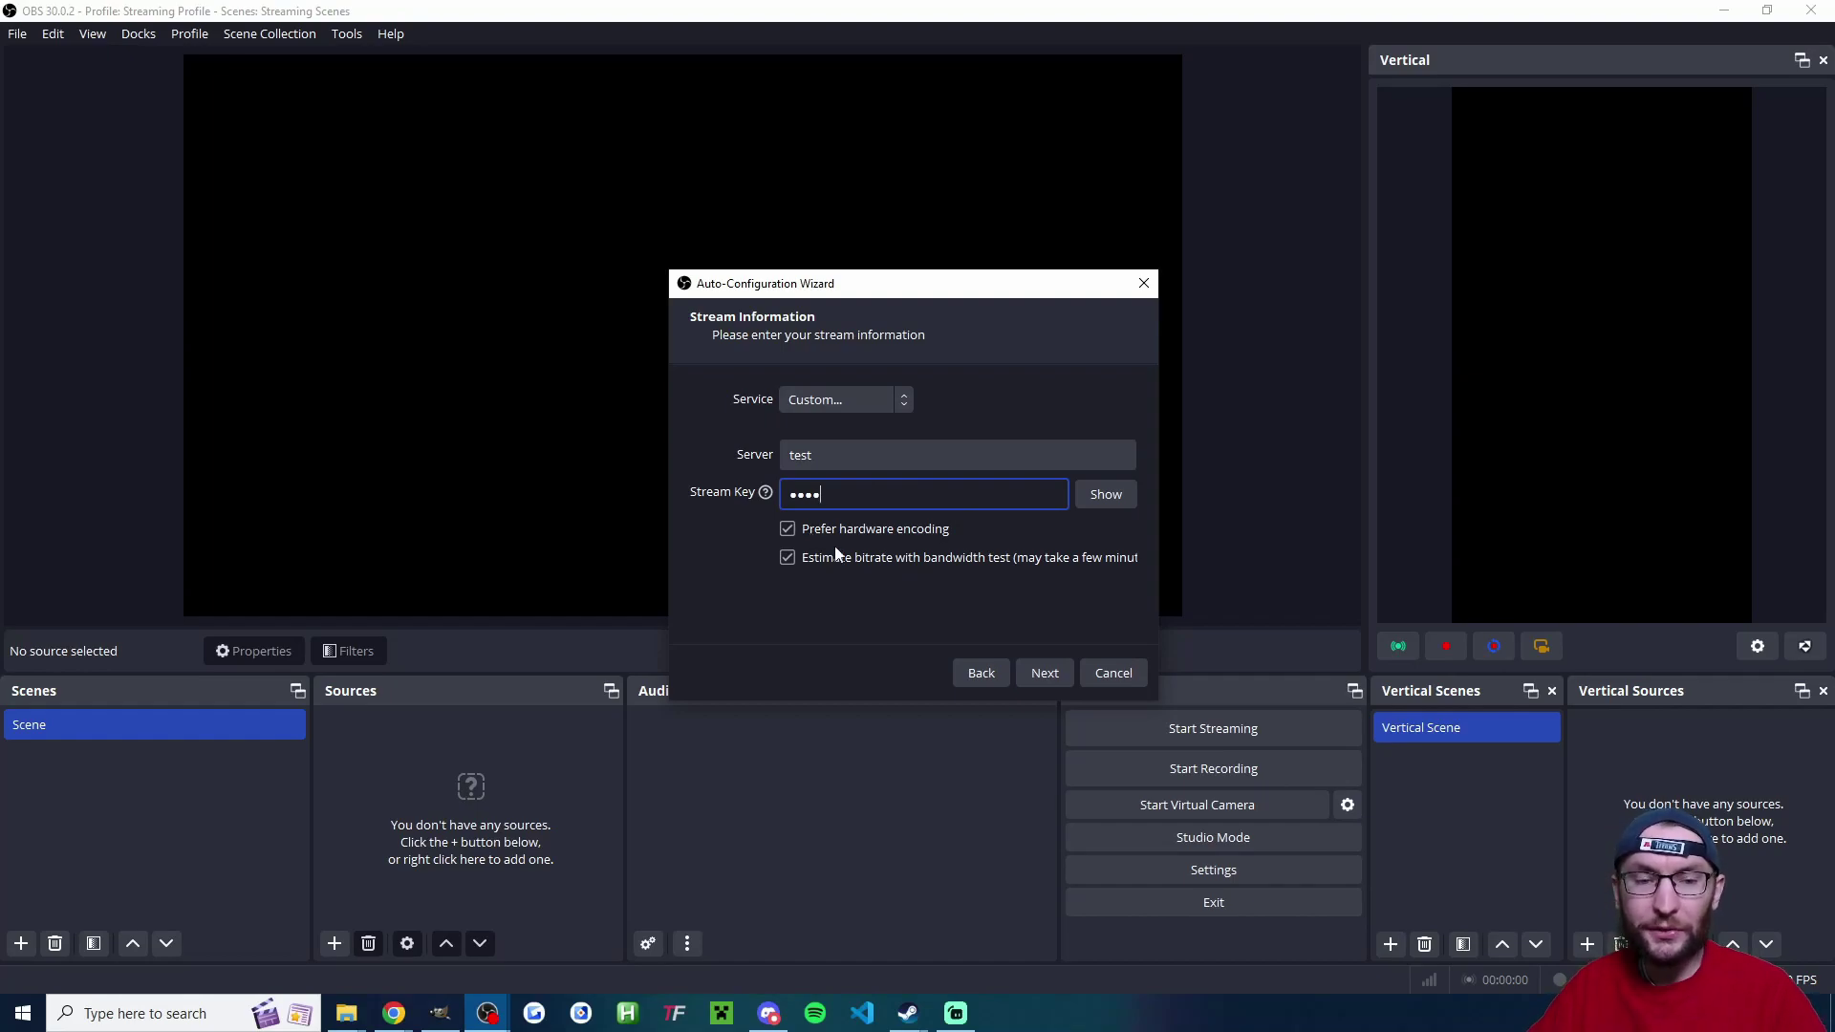
click(794, 558)
double_click(805, 520)
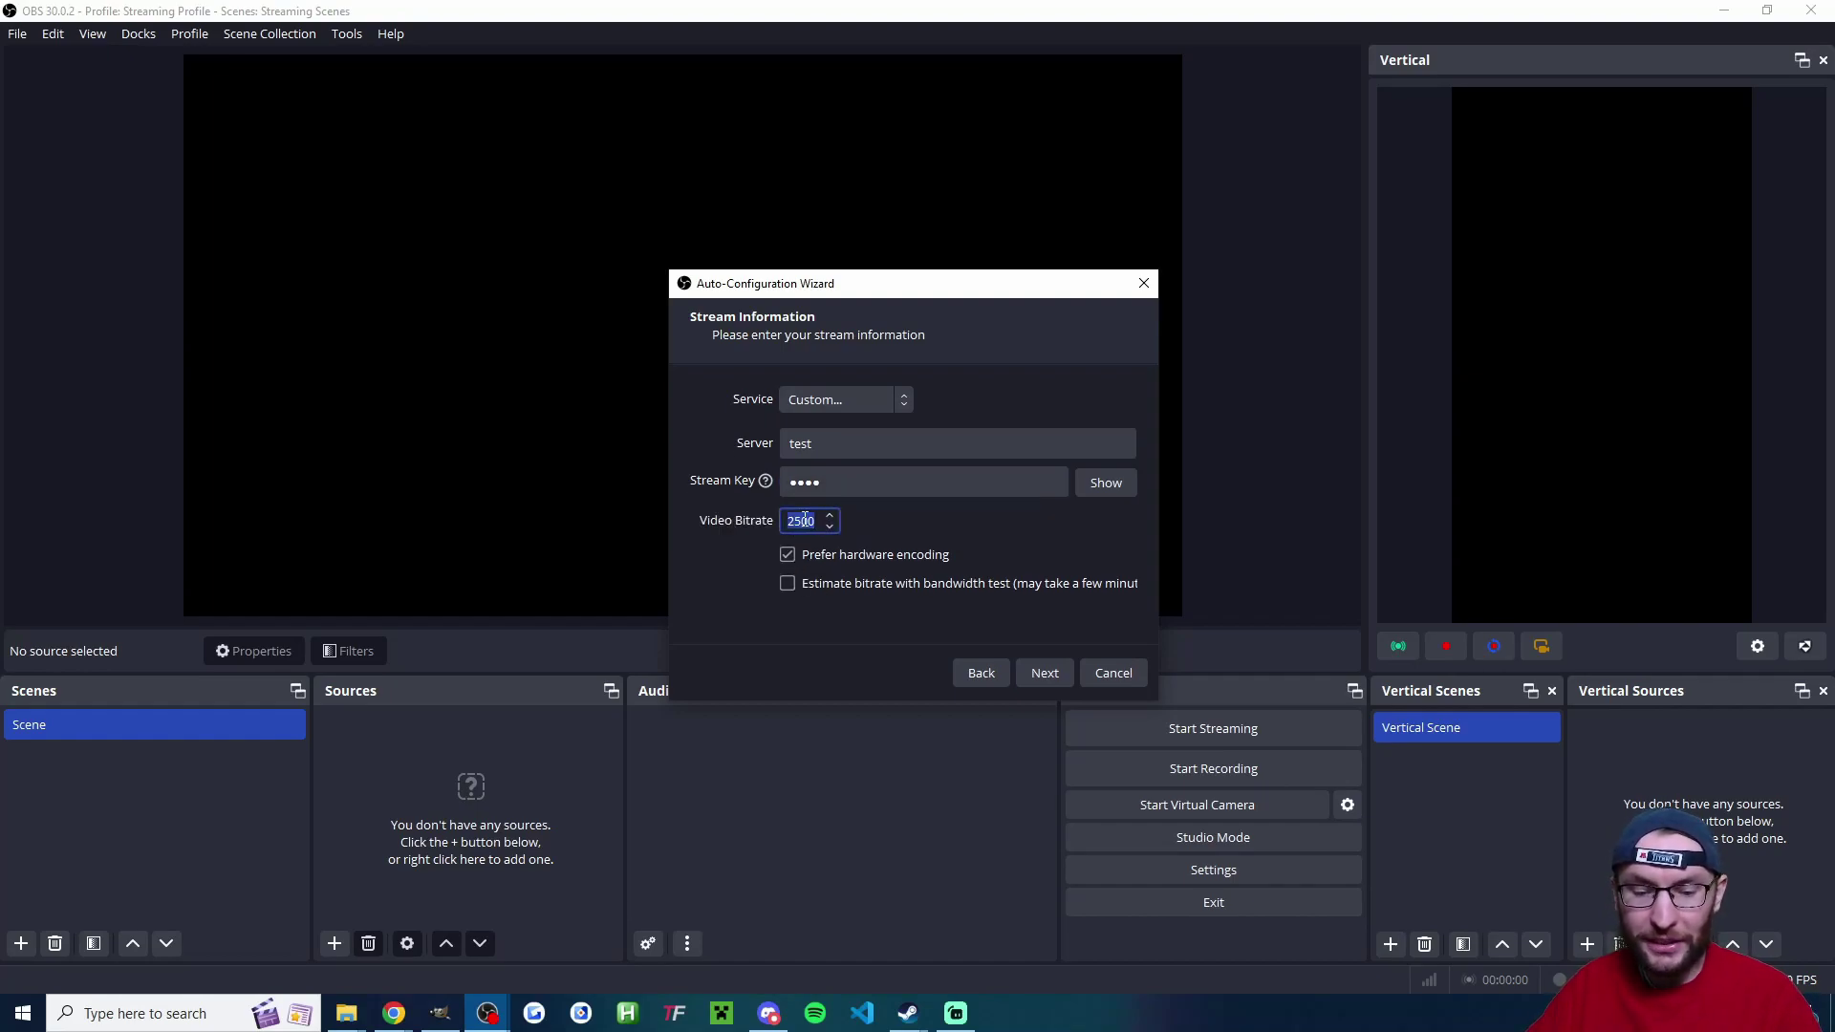
text(6000)
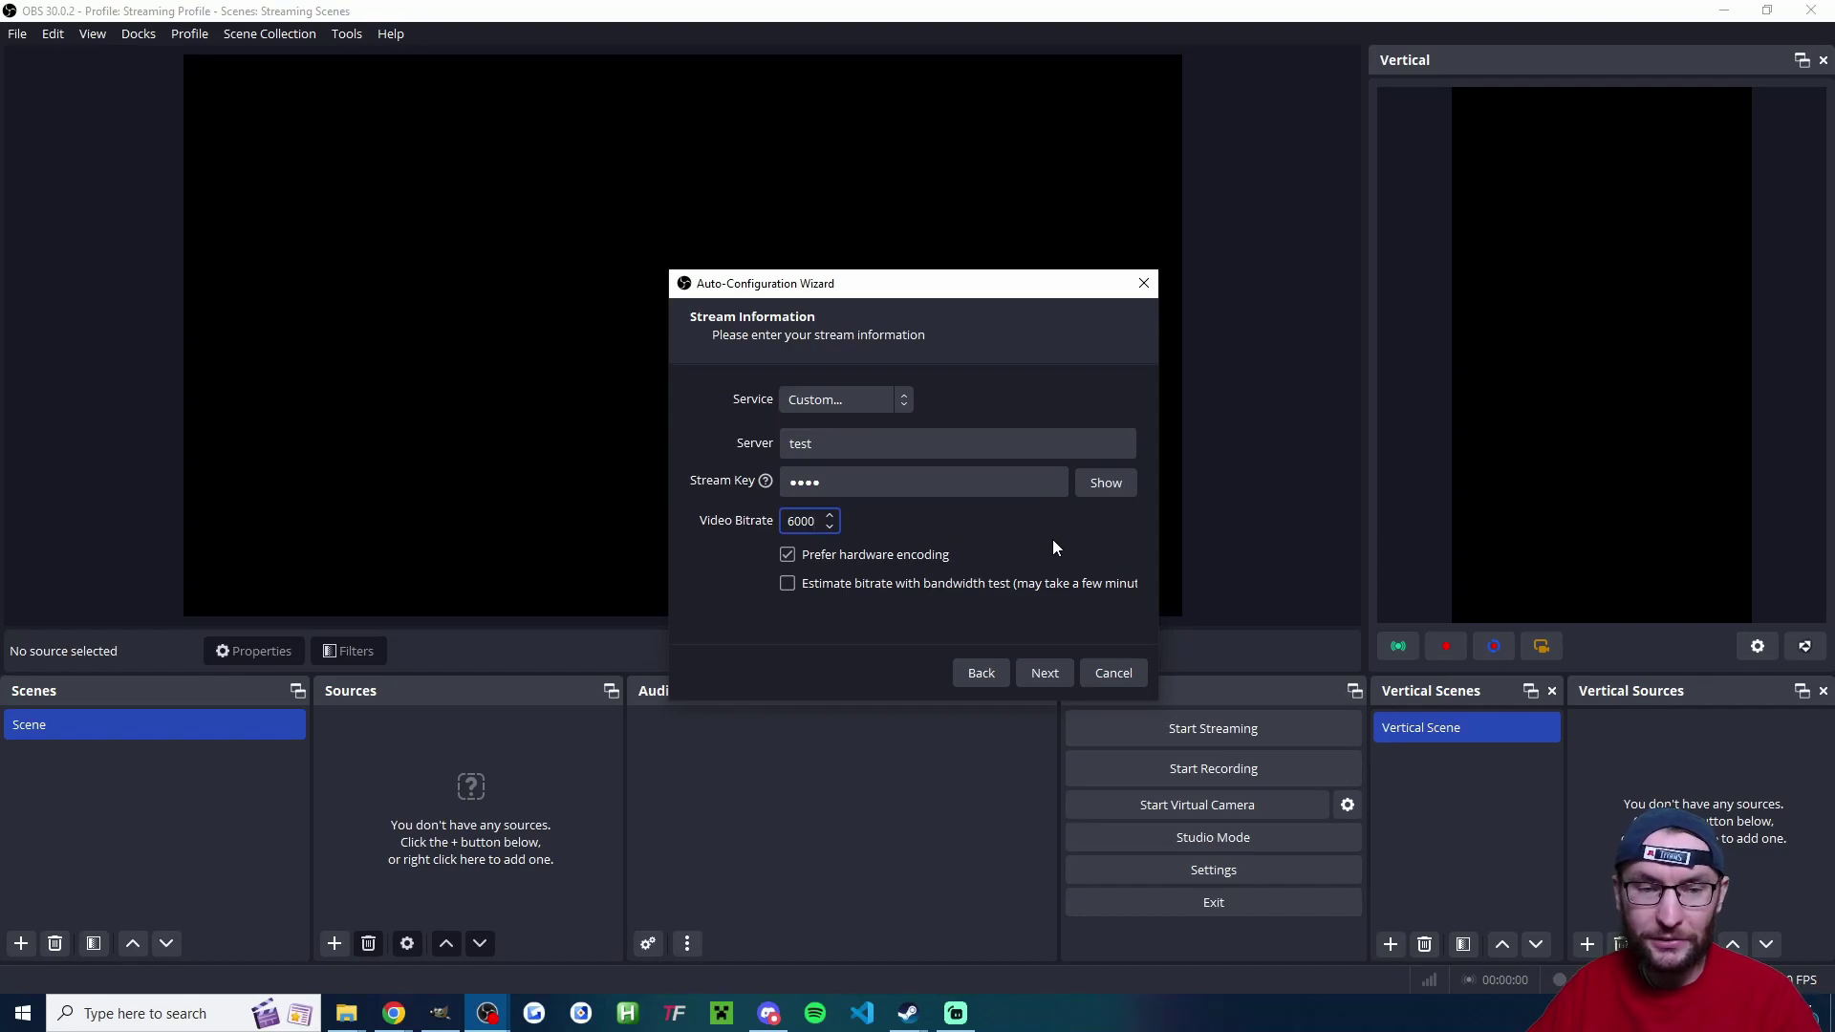
click(1046, 680)
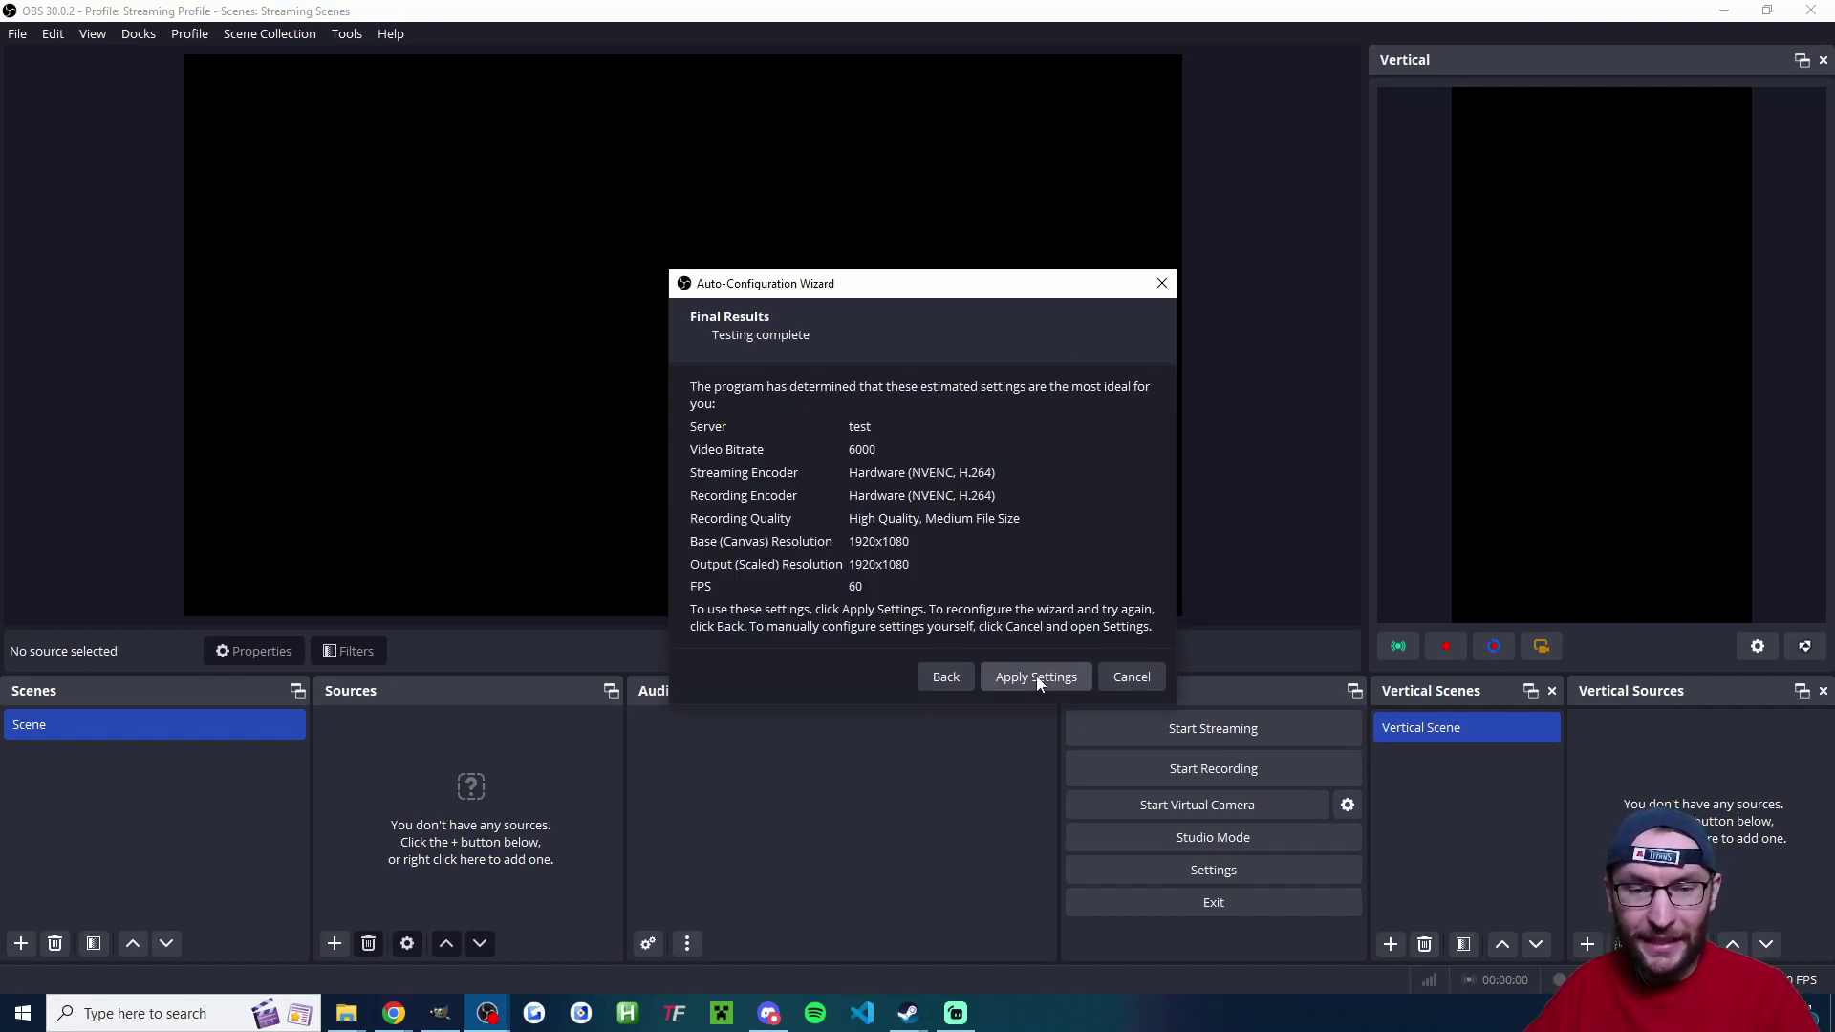
- Apply the recommended settings, then use HyperX Cloud II speakers for desktop audio and HyperX Quadcast as the mic
click(1036, 677)
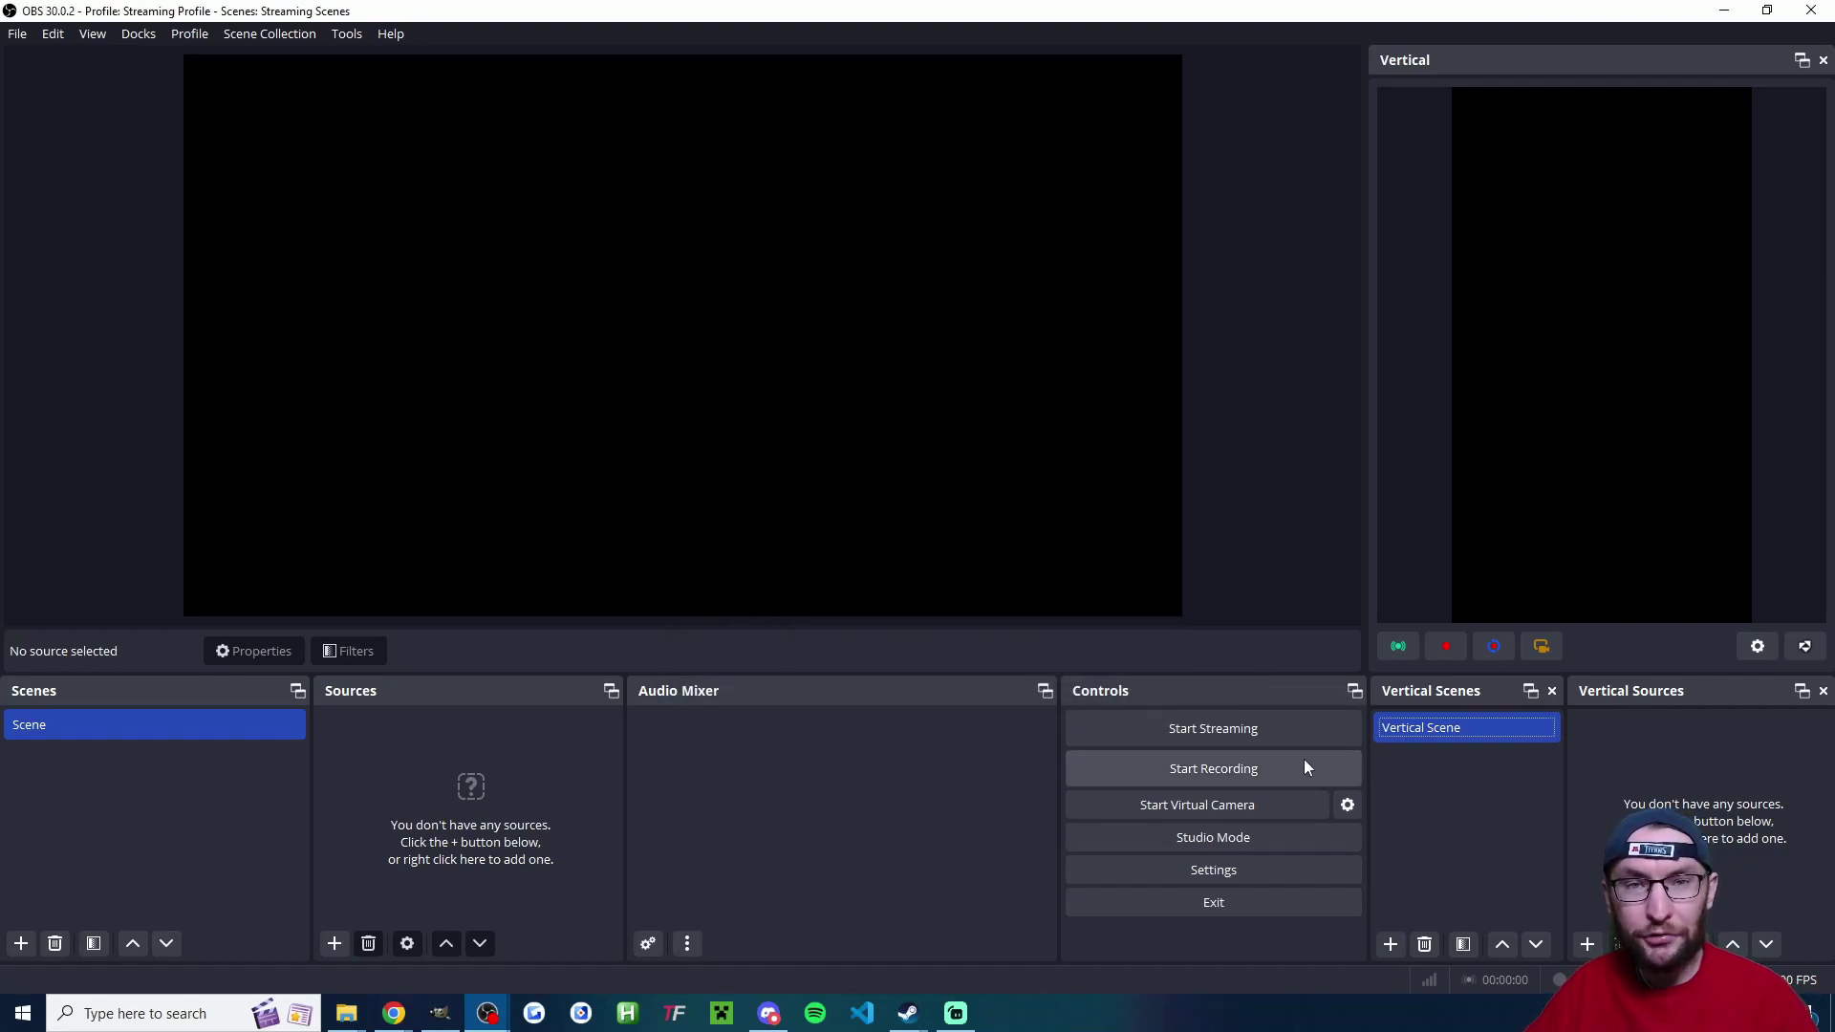
click(1229, 870)
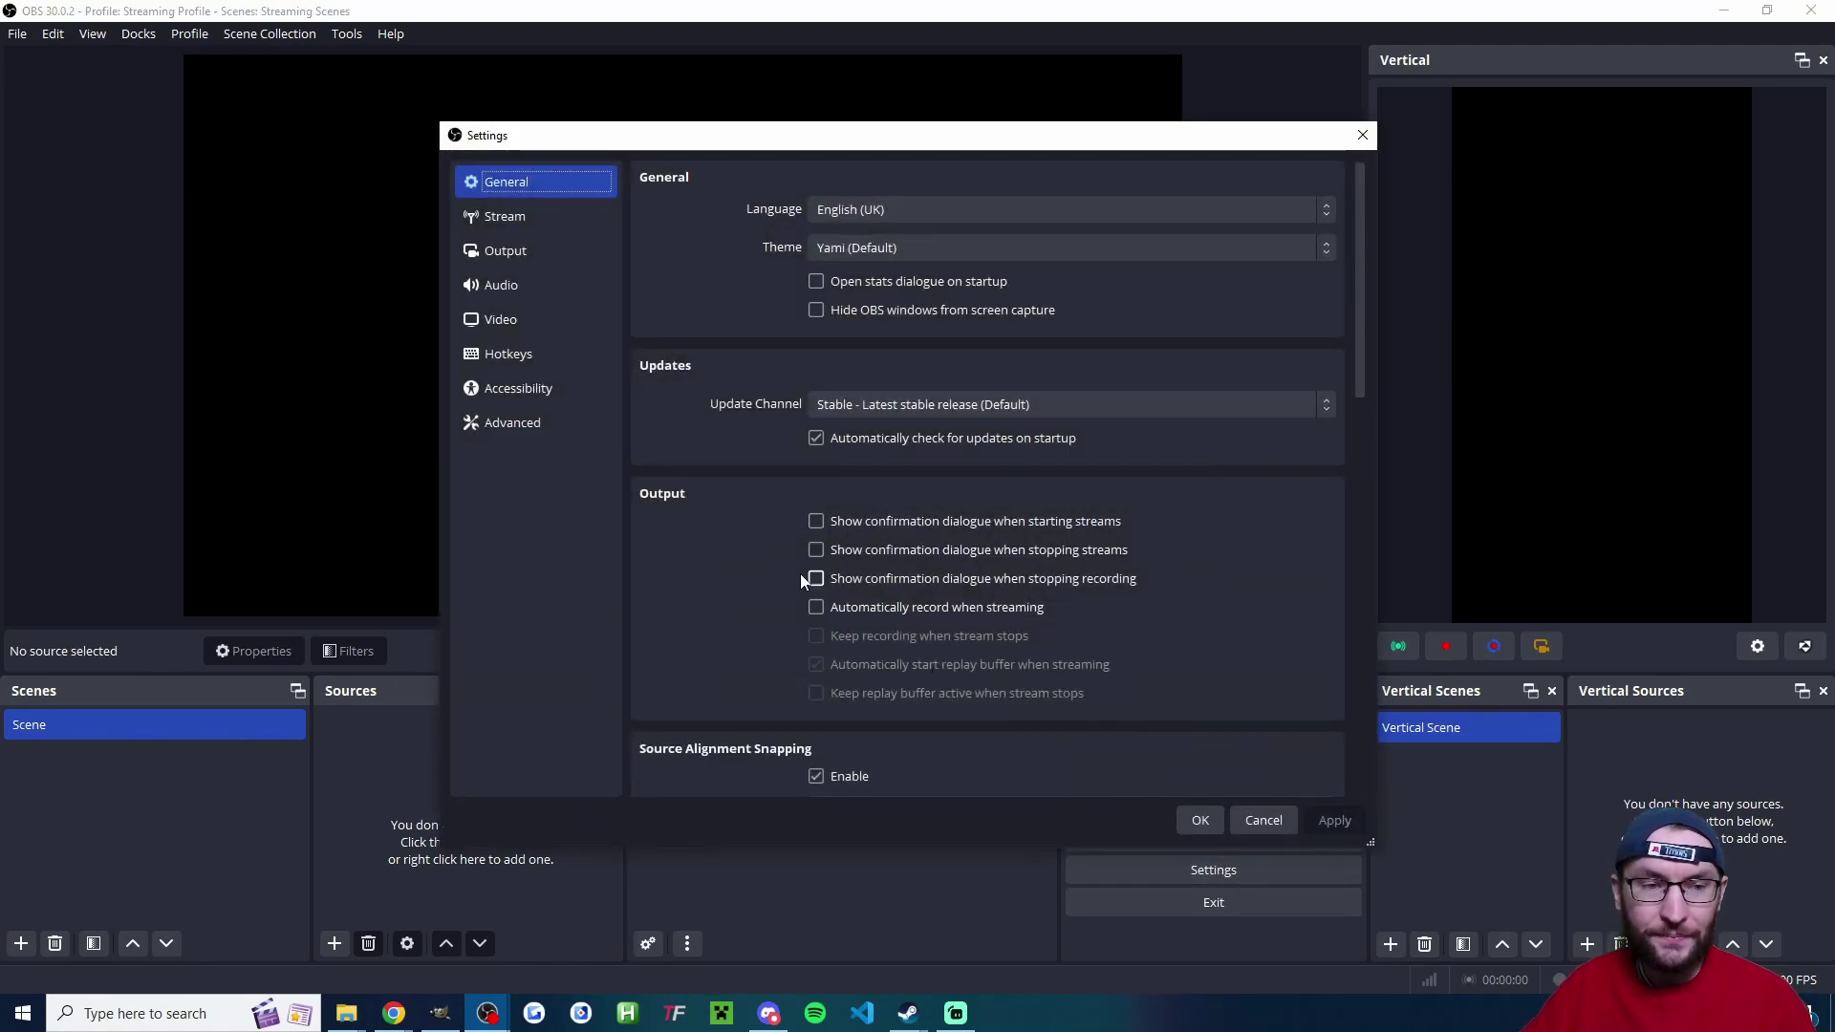
click(541, 291)
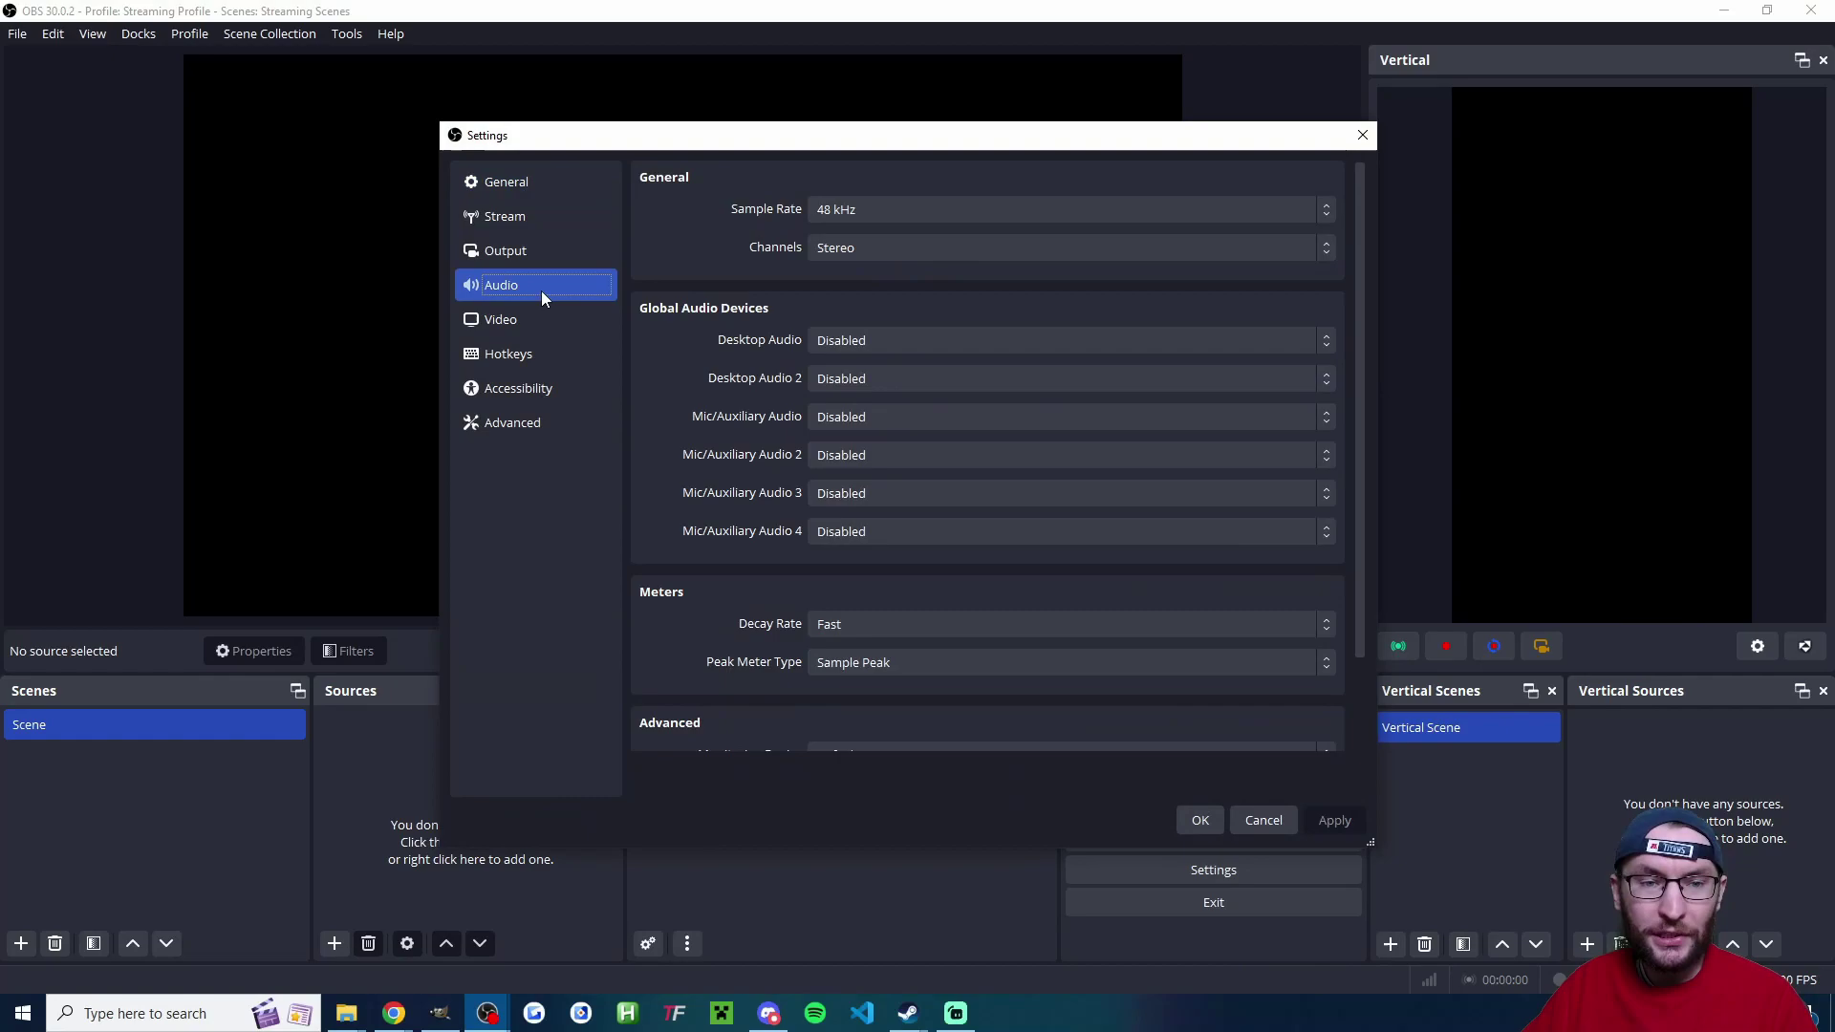
click(921, 341)
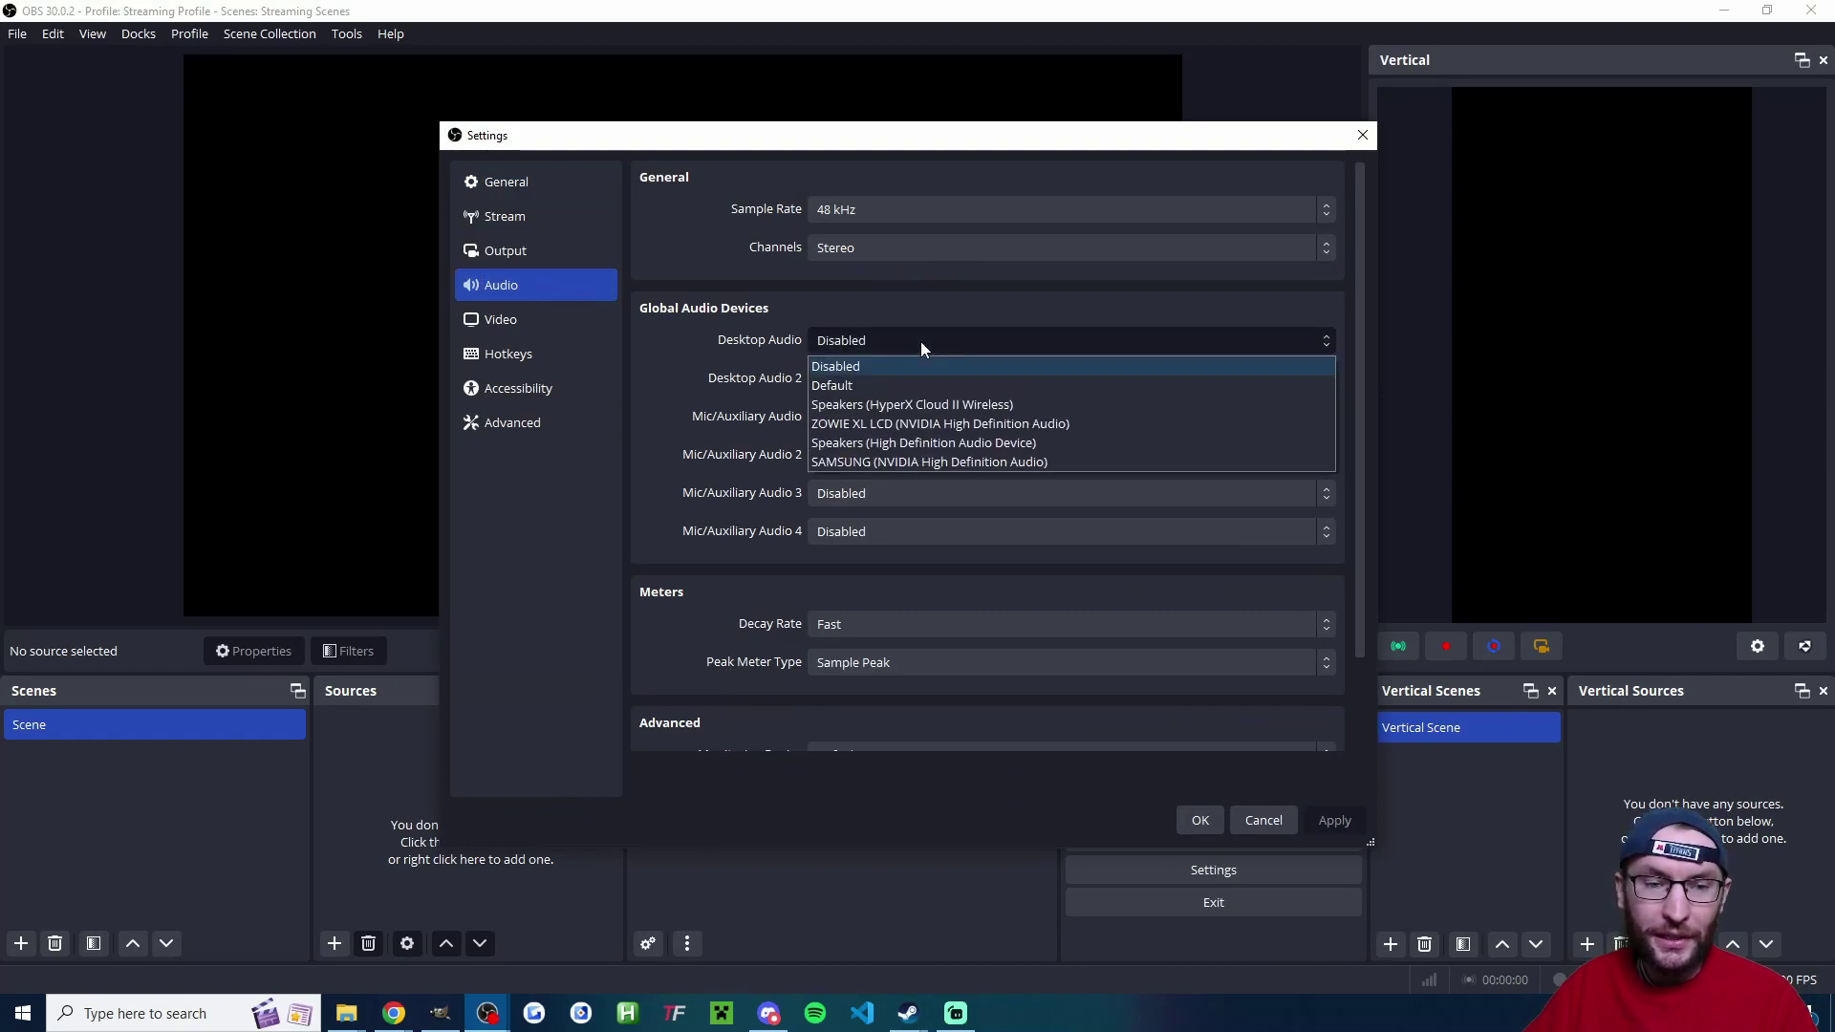
click(971, 406)
click(887, 419)
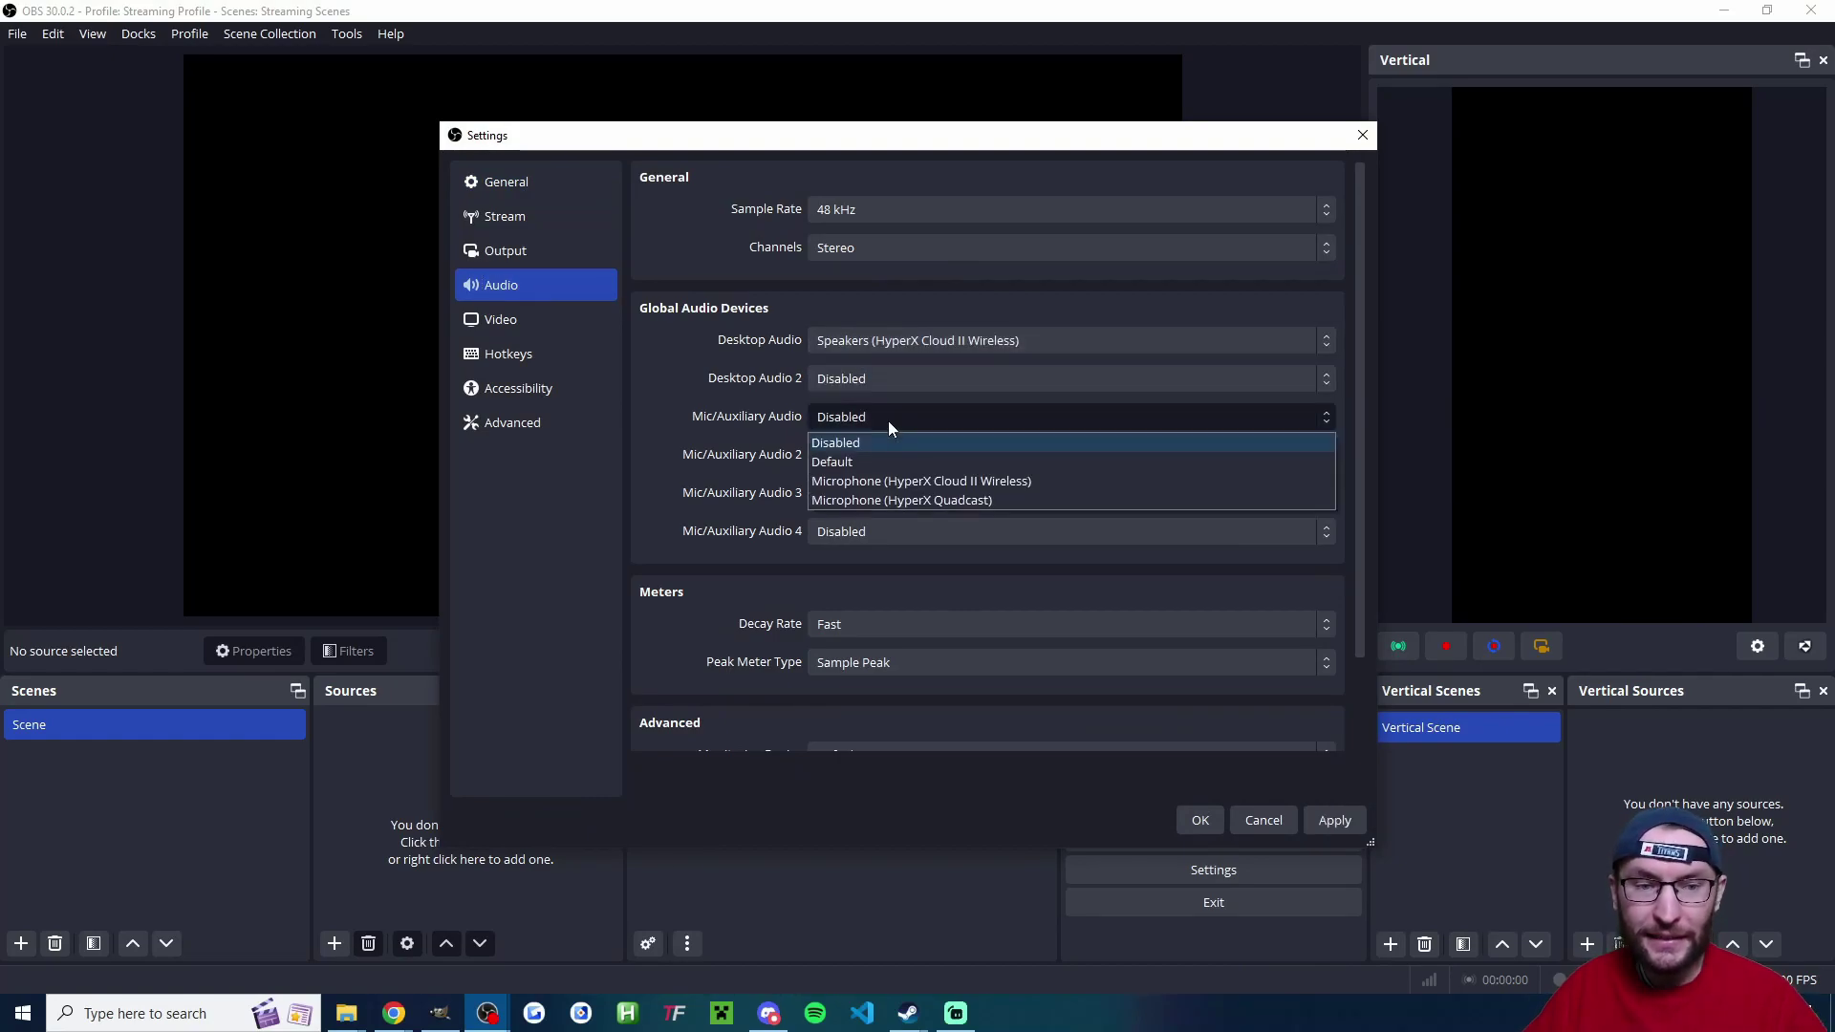
click(919, 495)
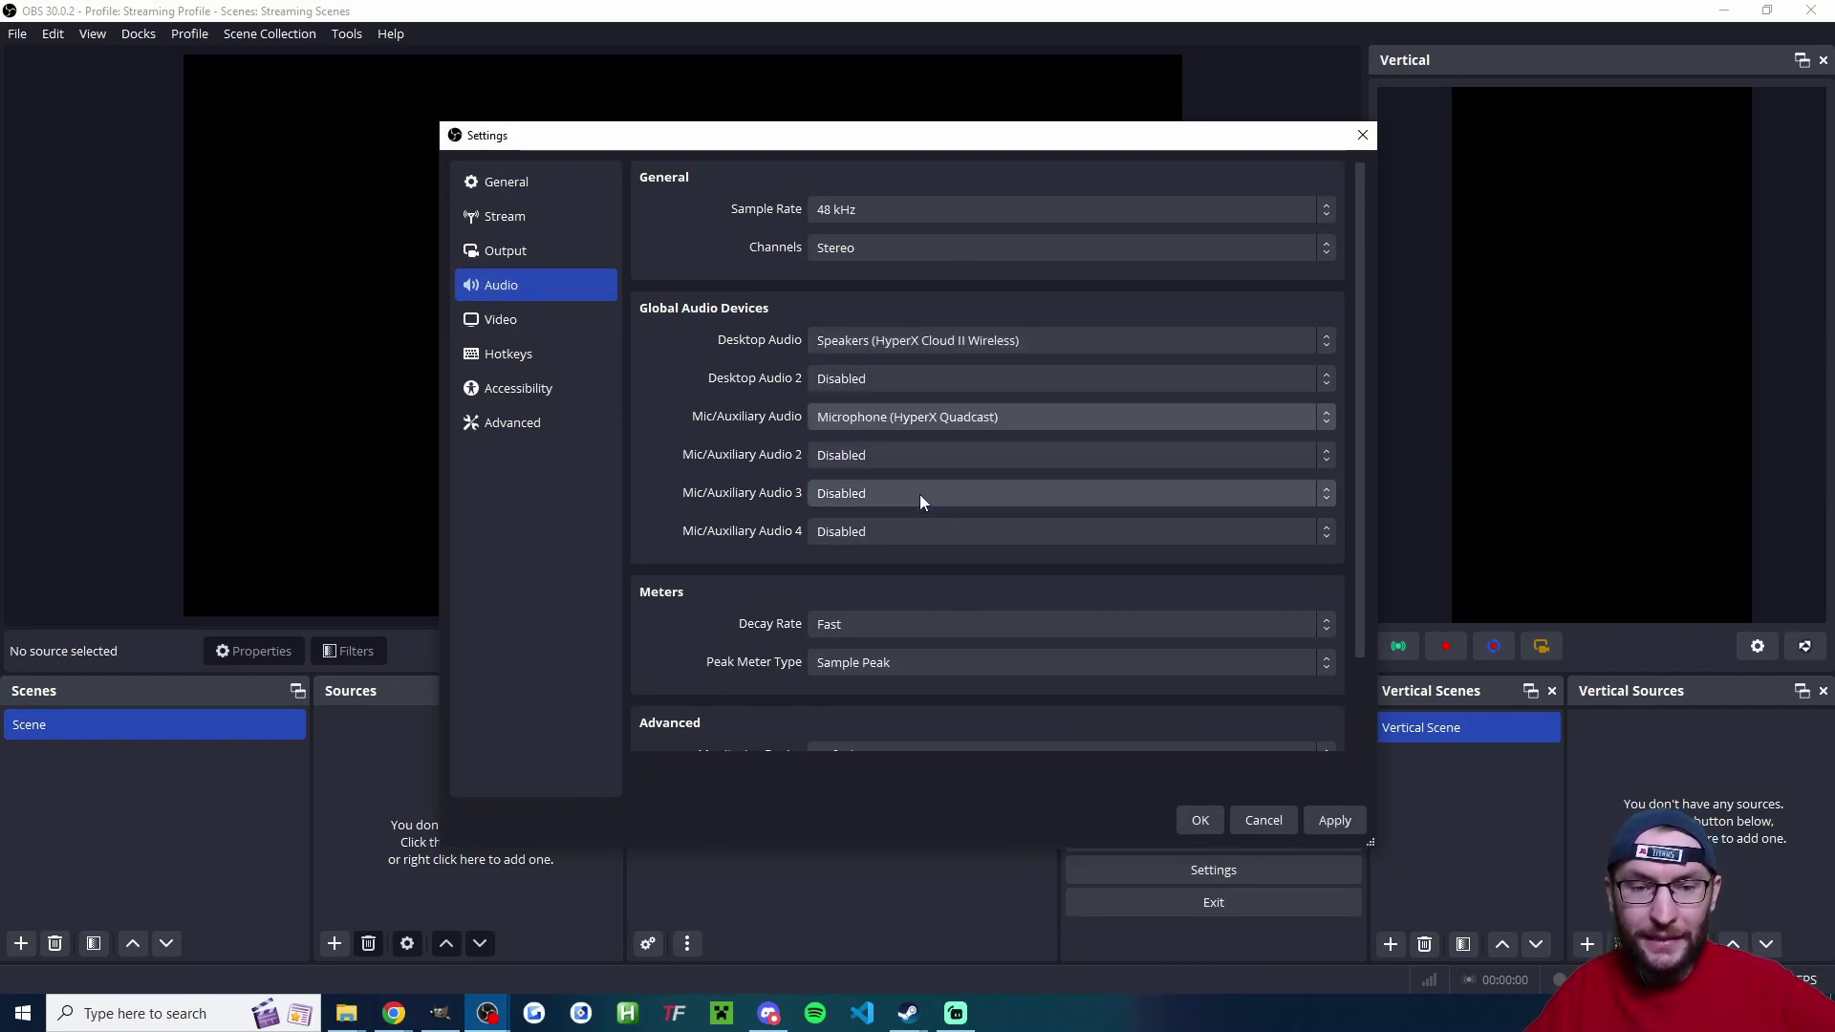
click(1202, 821)
- Add a Noise Suppression filter using the RNNoise method to the Mic/Aux input
click(1038, 833)
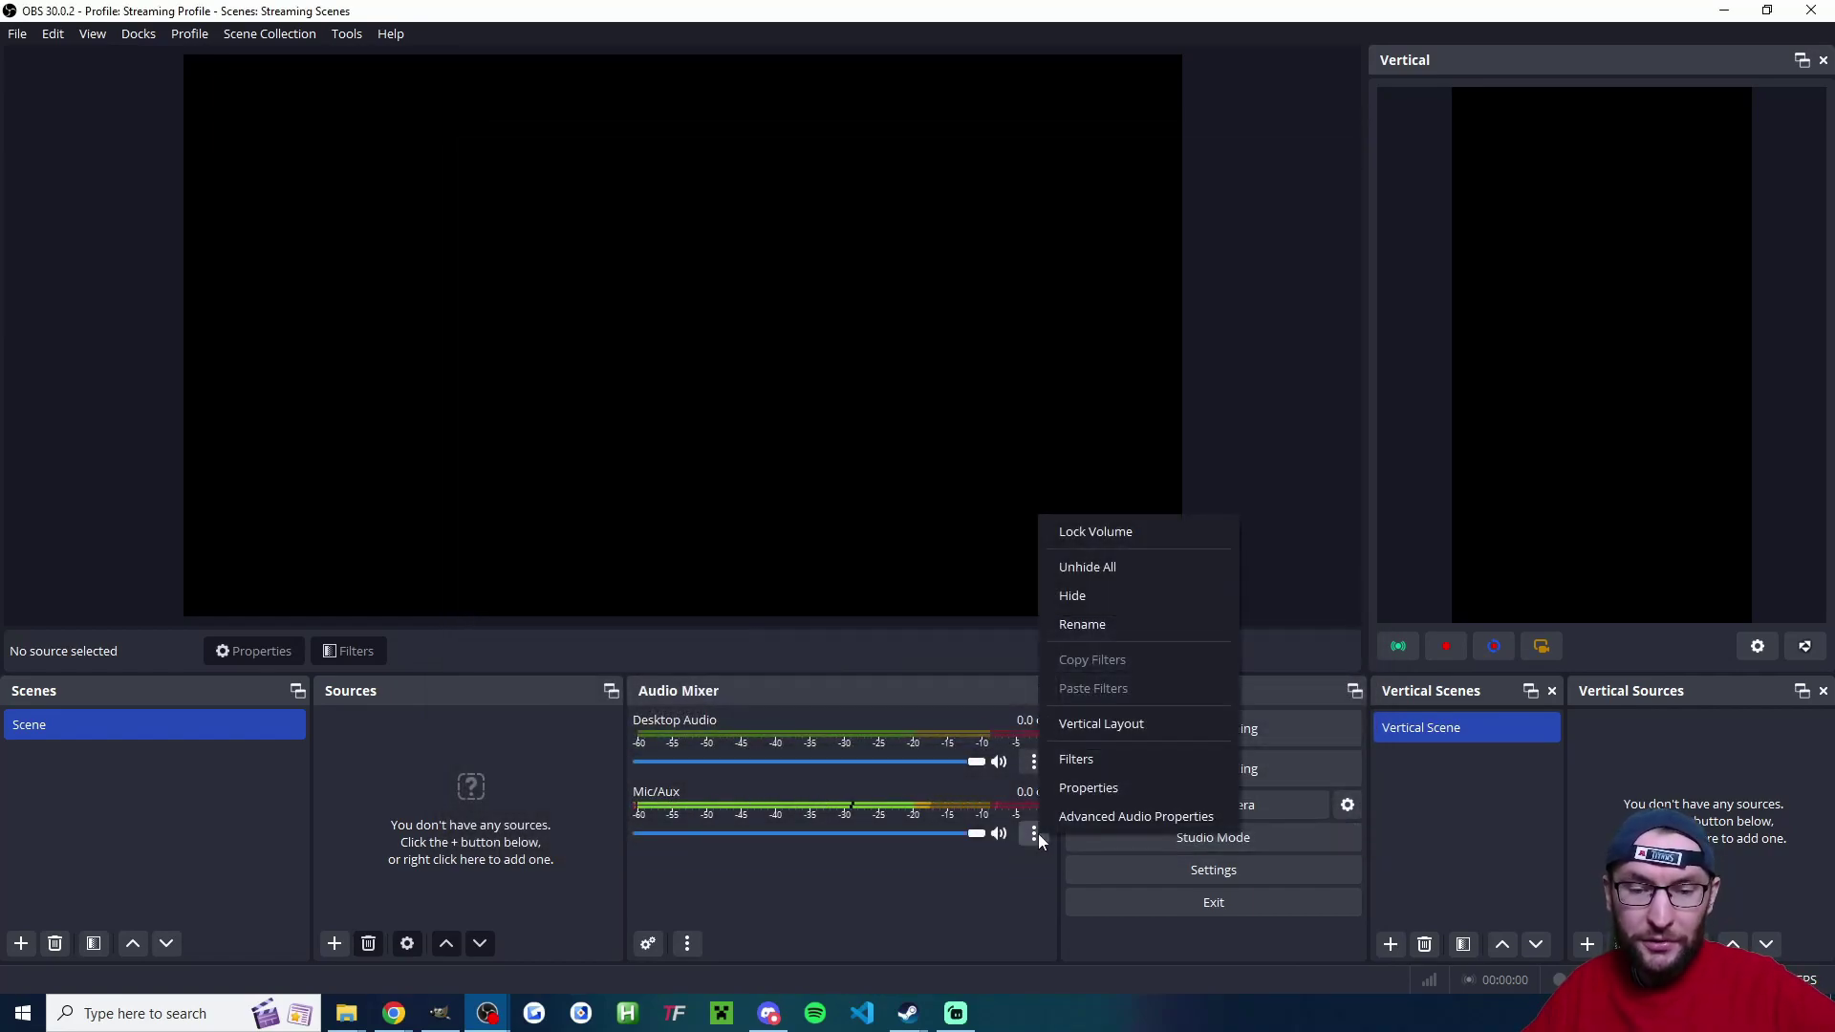
click(1080, 763)
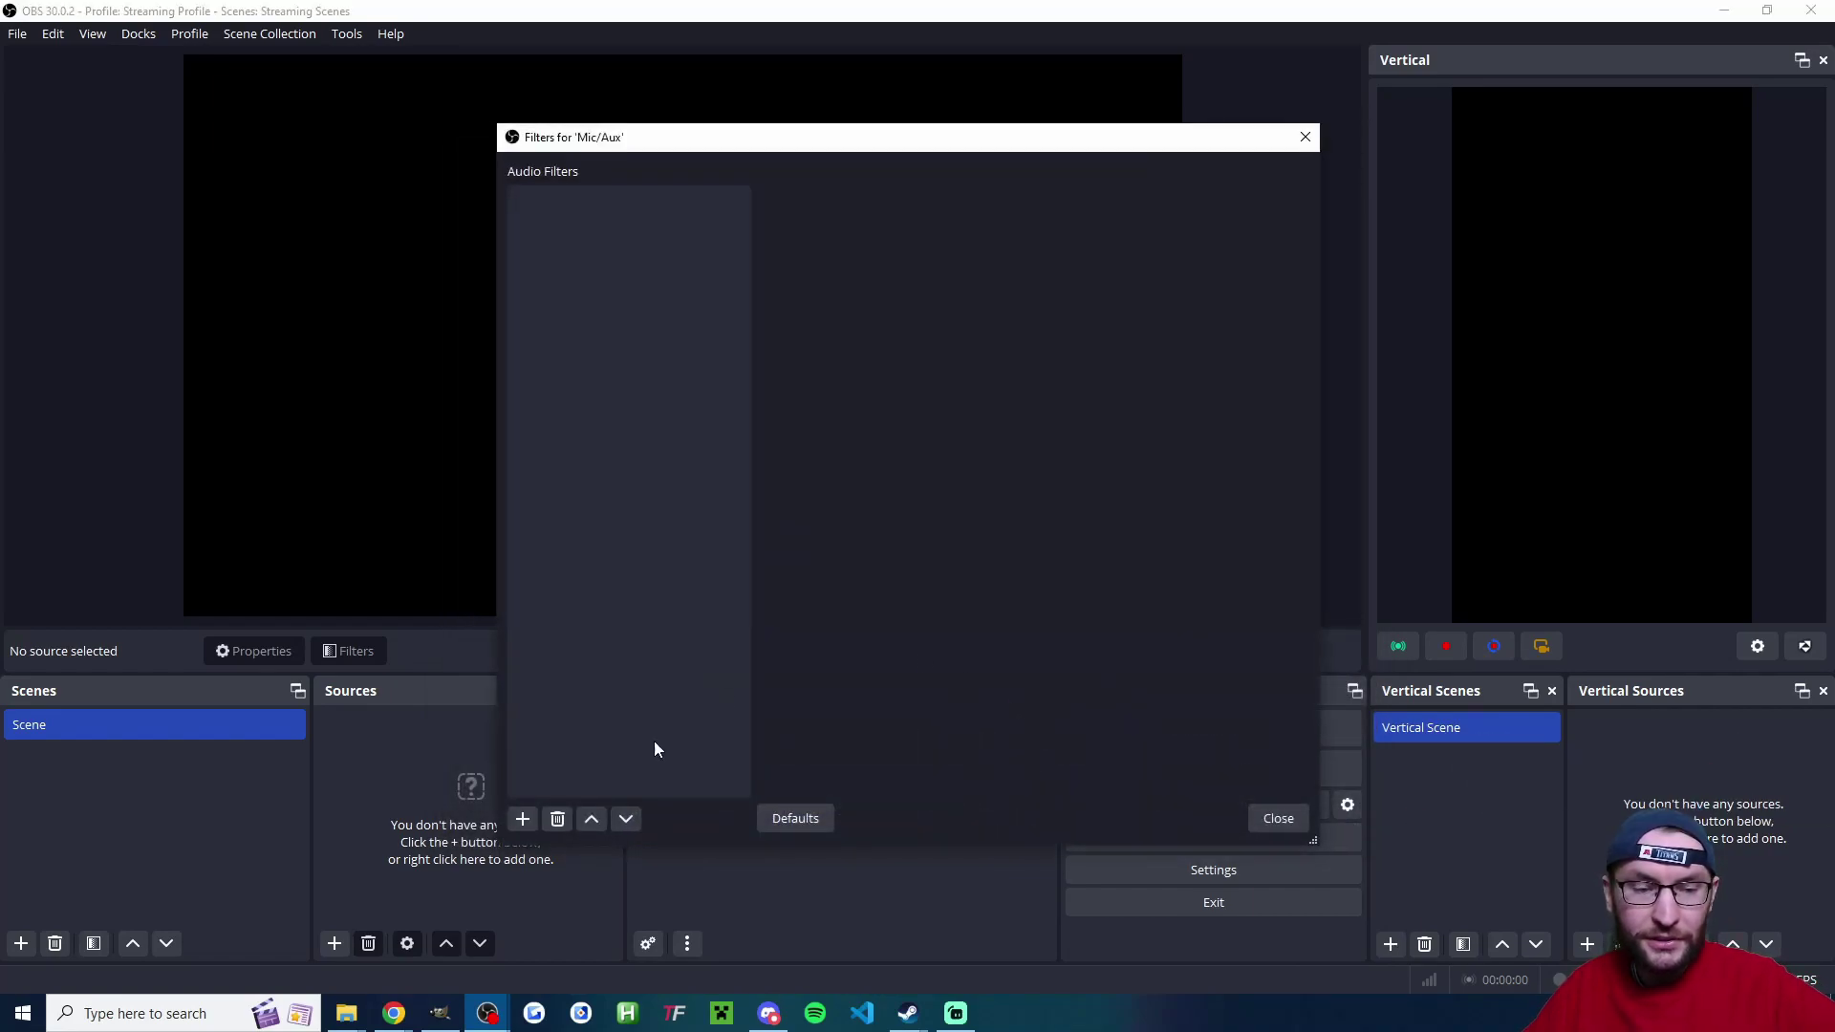
click(523, 819)
click(574, 753)
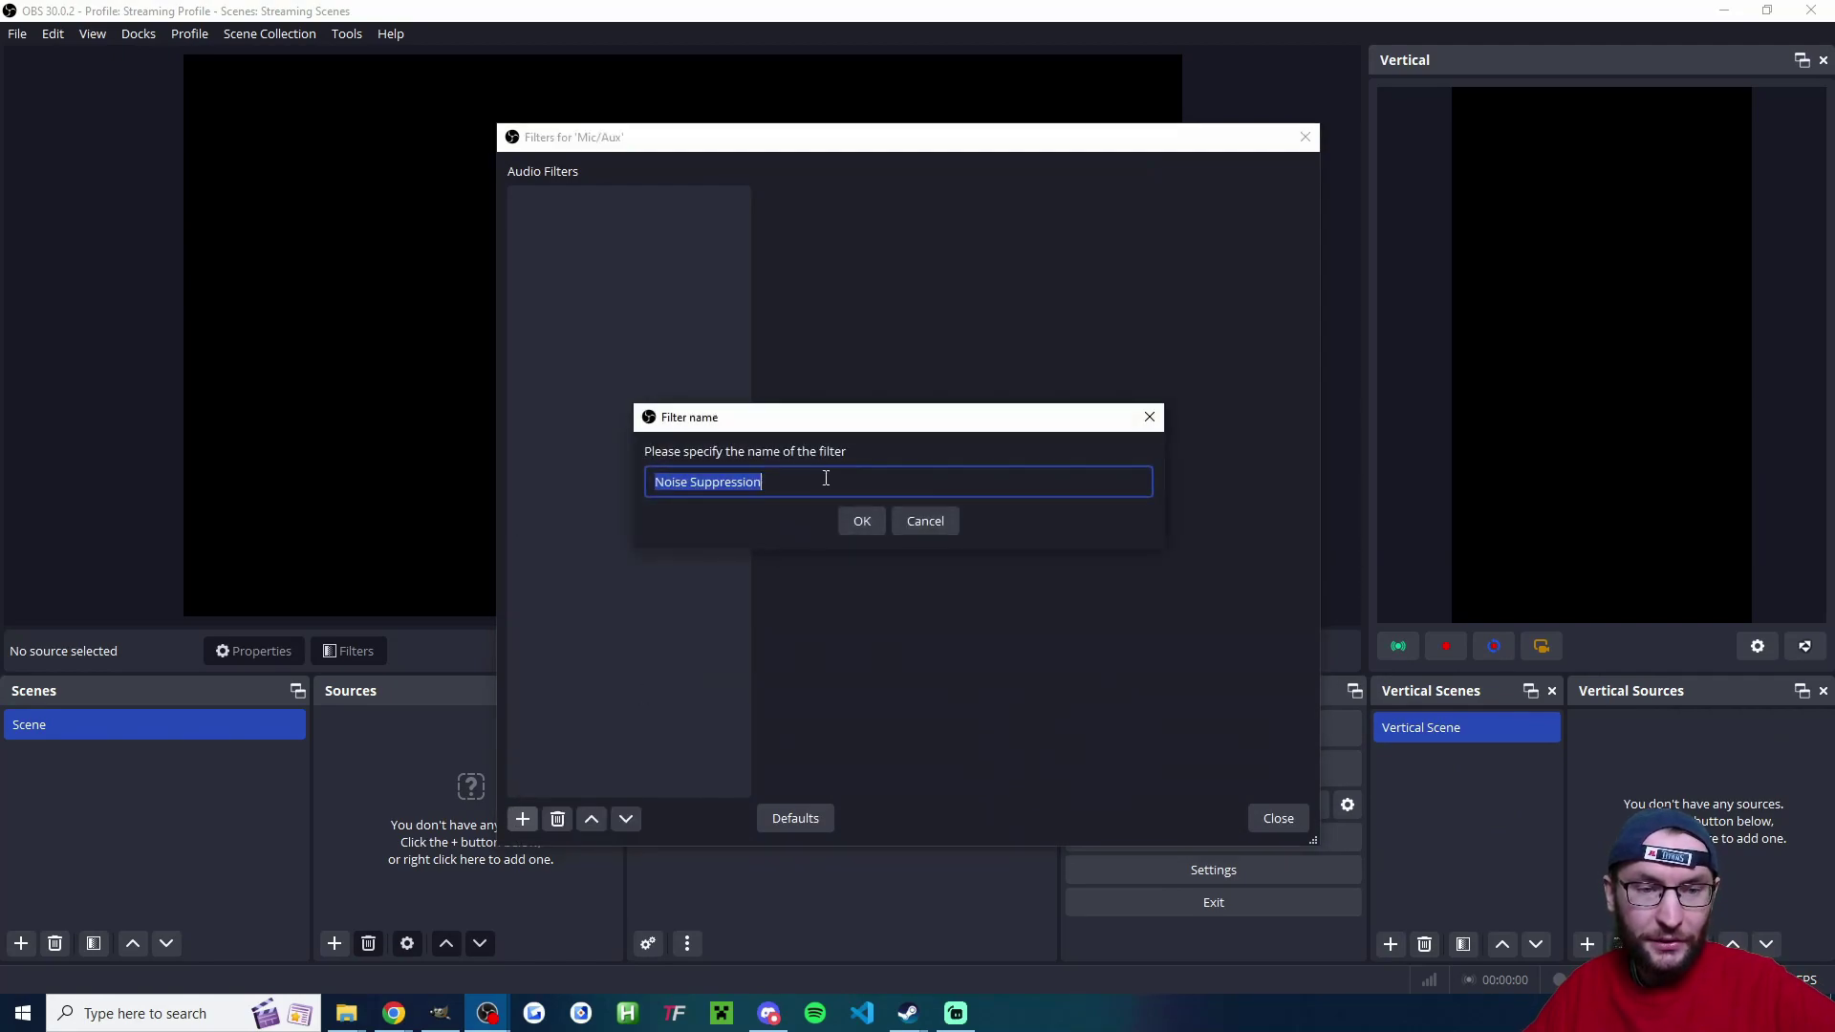
click(858, 529)
click(984, 212)
click(778, 329)
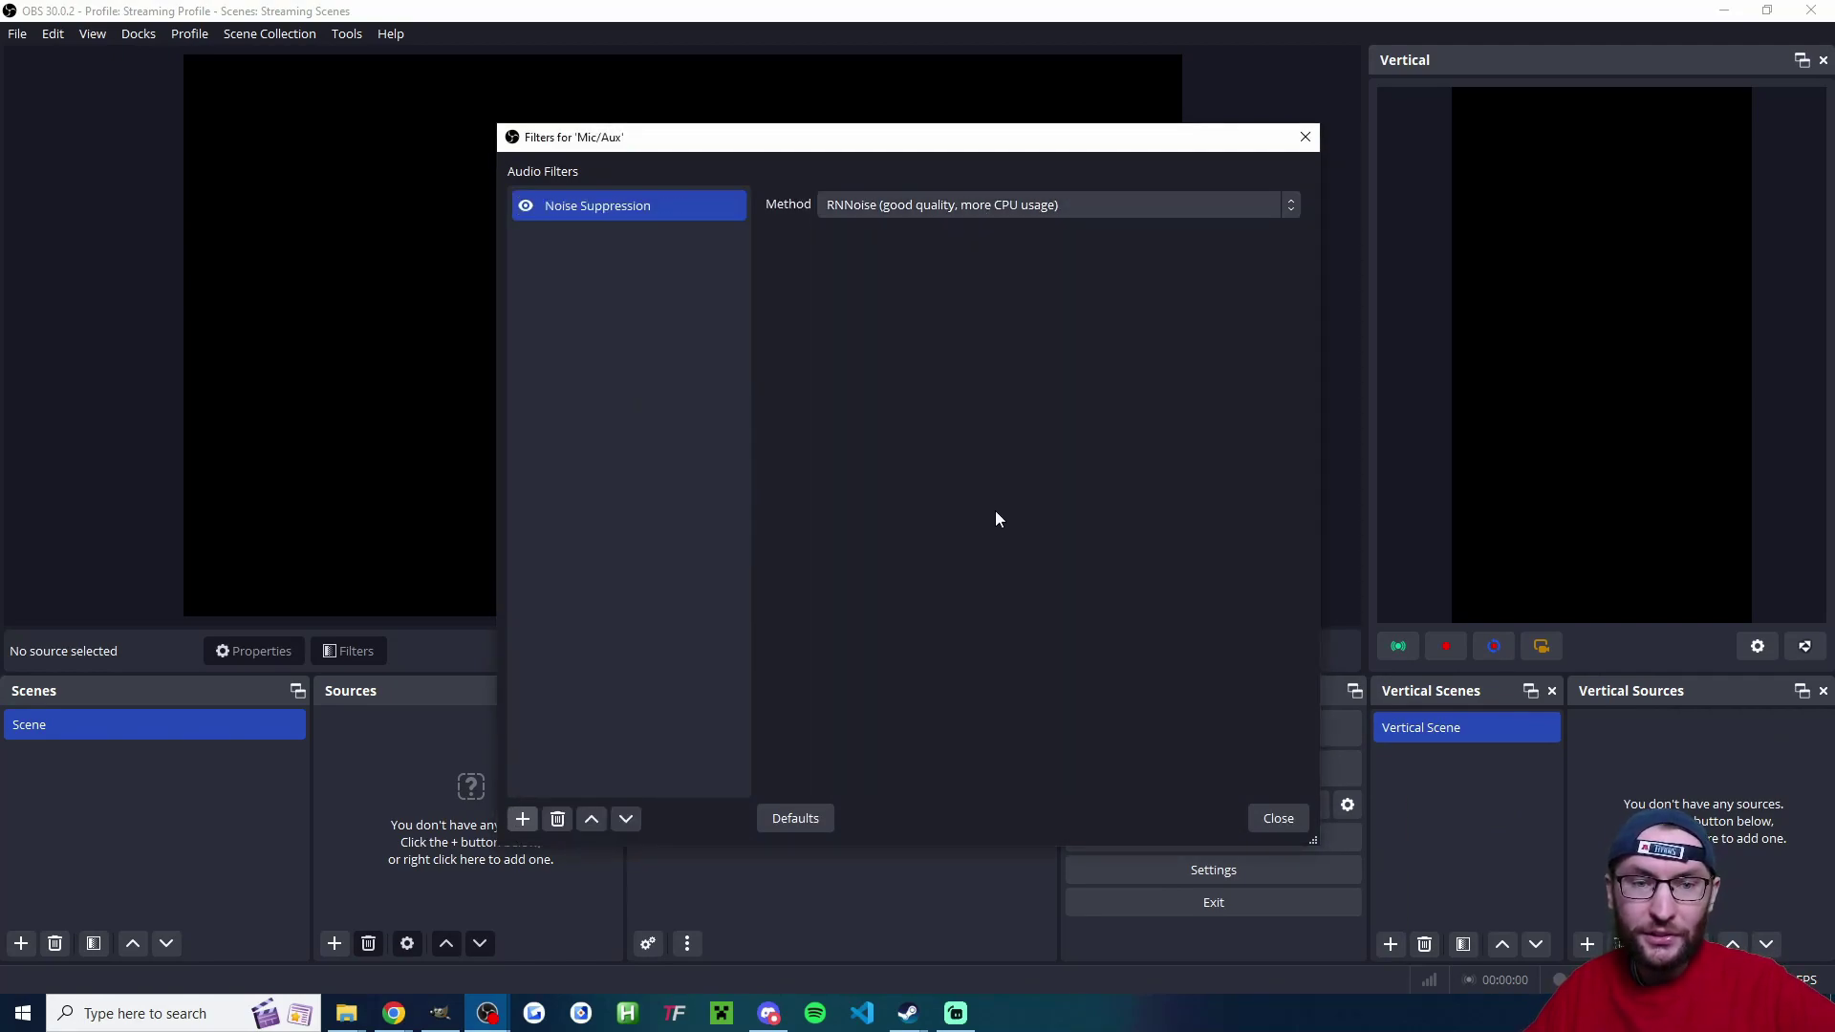
click(1272, 819)
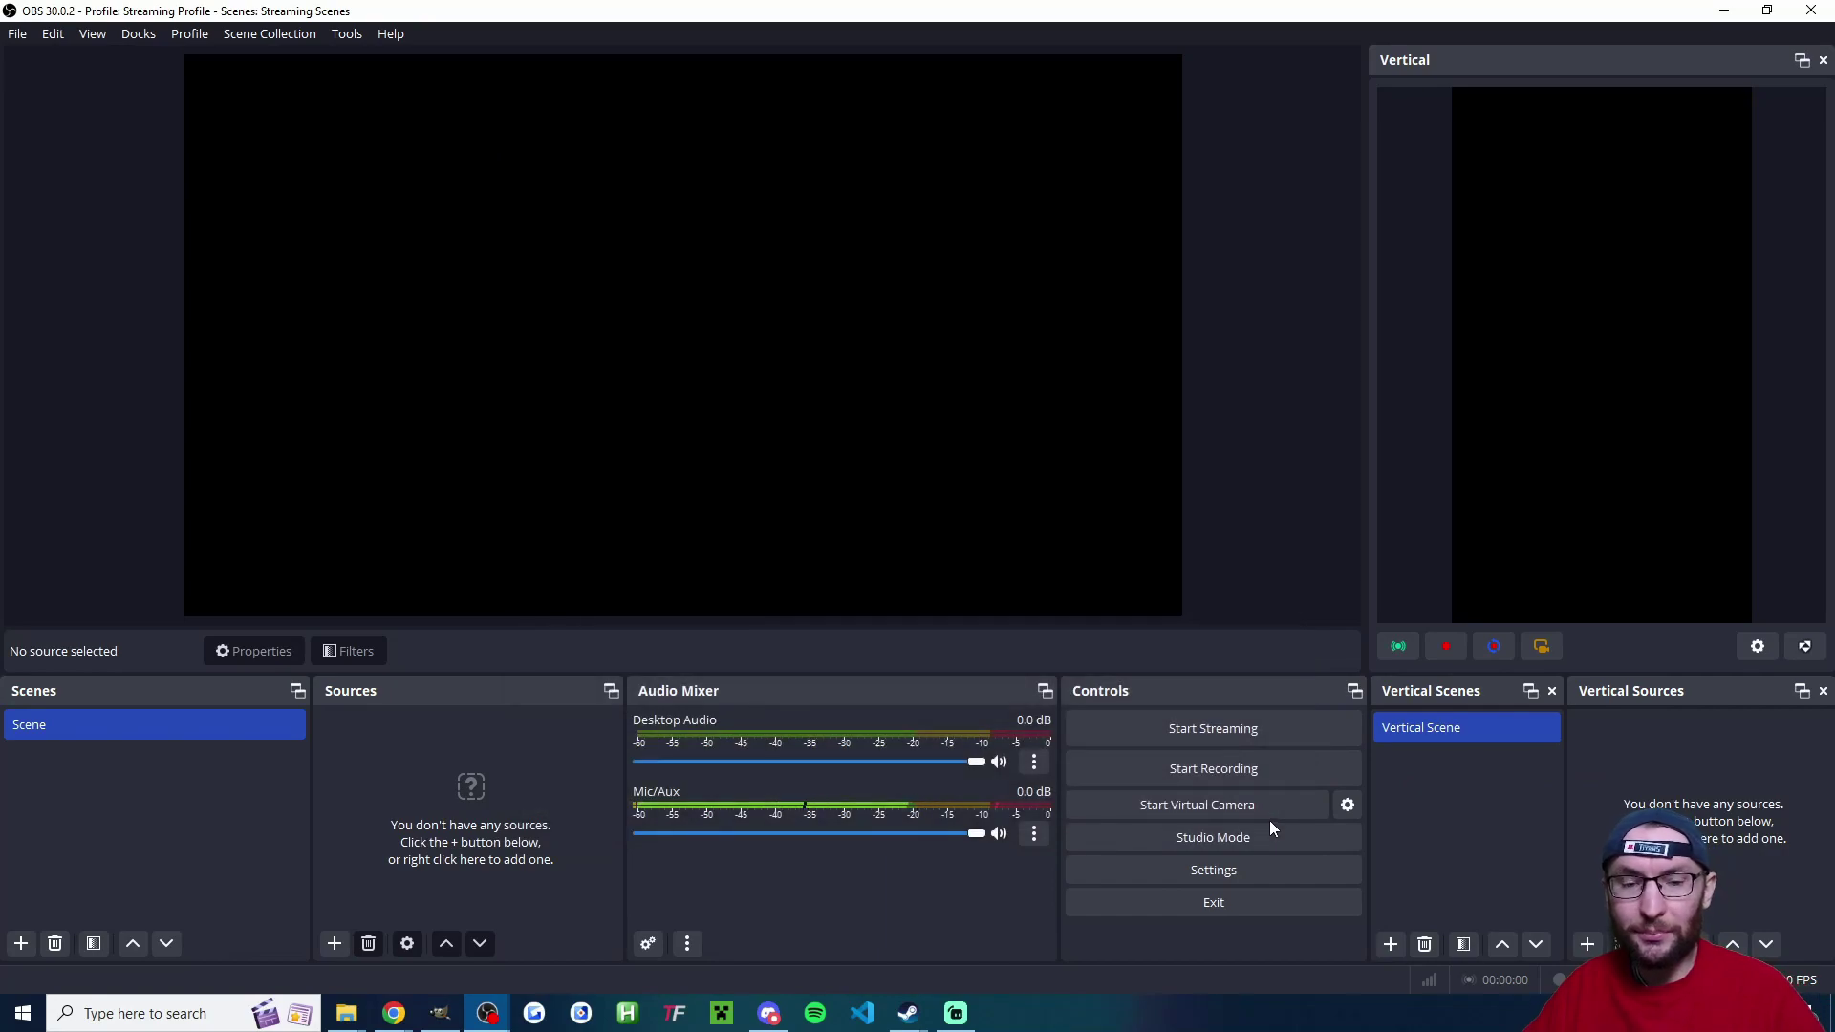
- Add a Display Capture source of the second monitor (22N1) to the Vertical Scene
click(1585, 947)
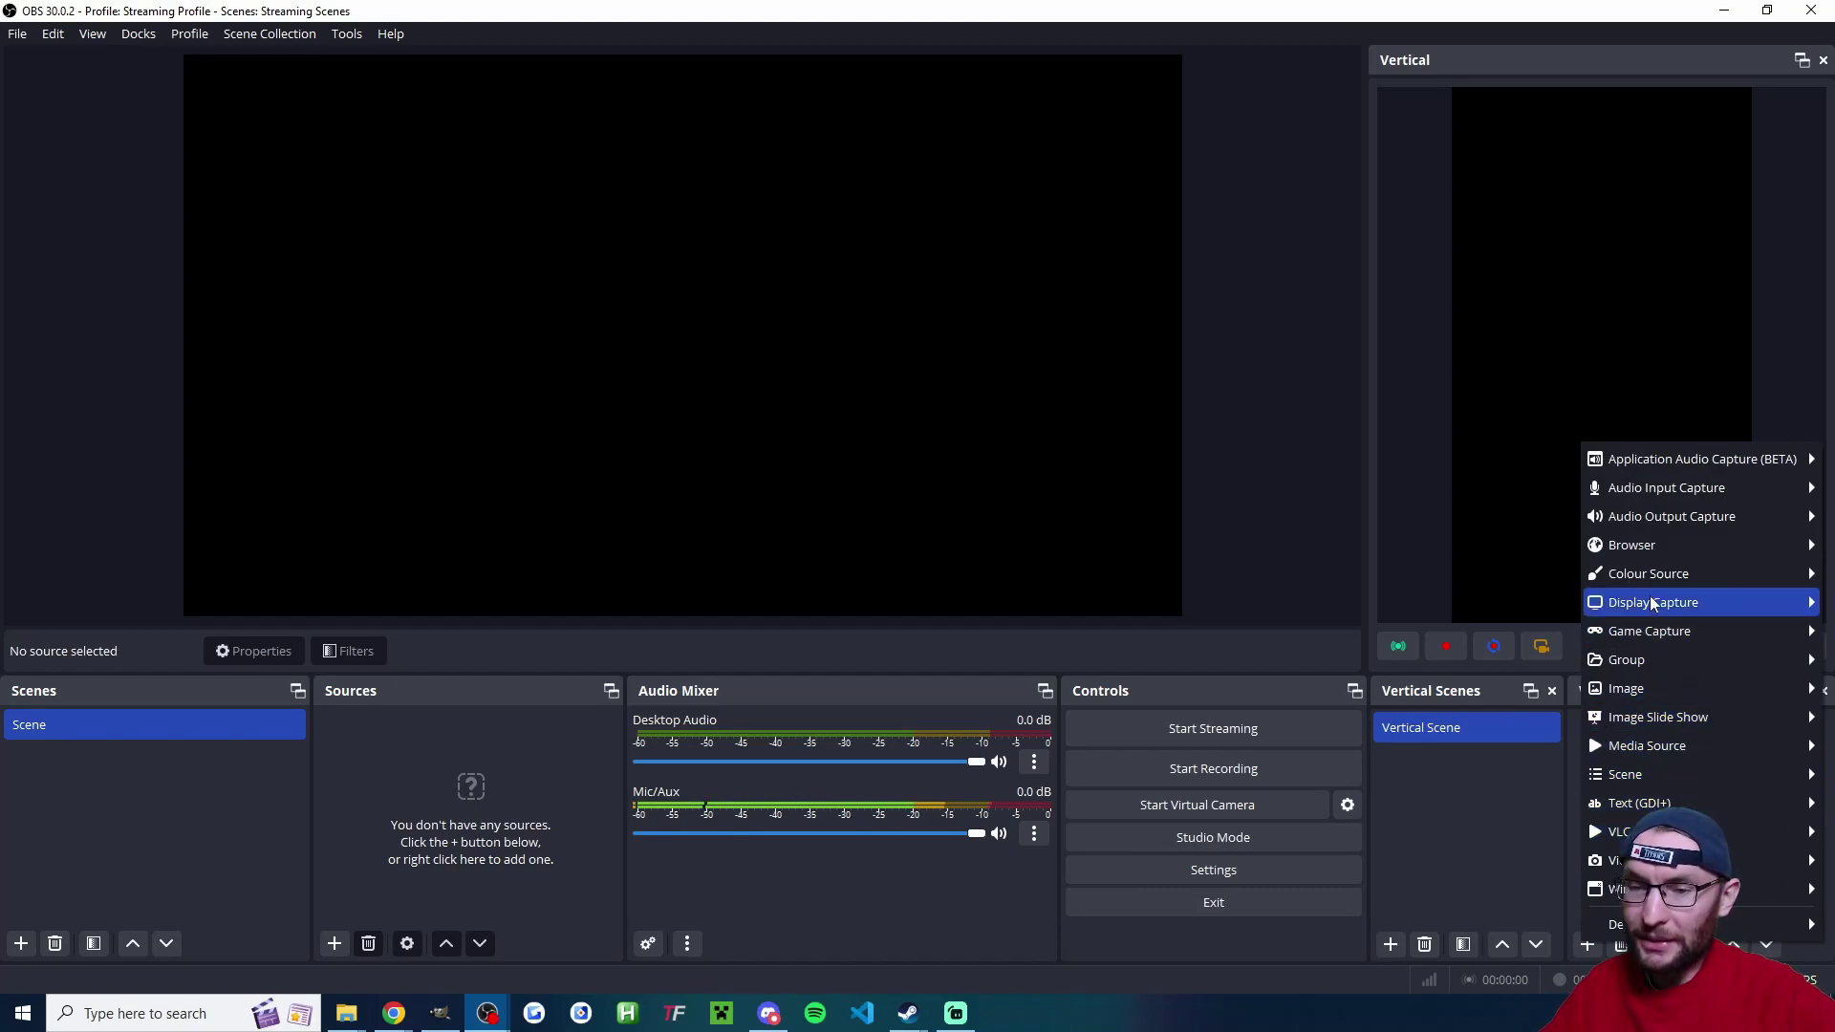
mouse_move(1646, 600)
click(1550, 608)
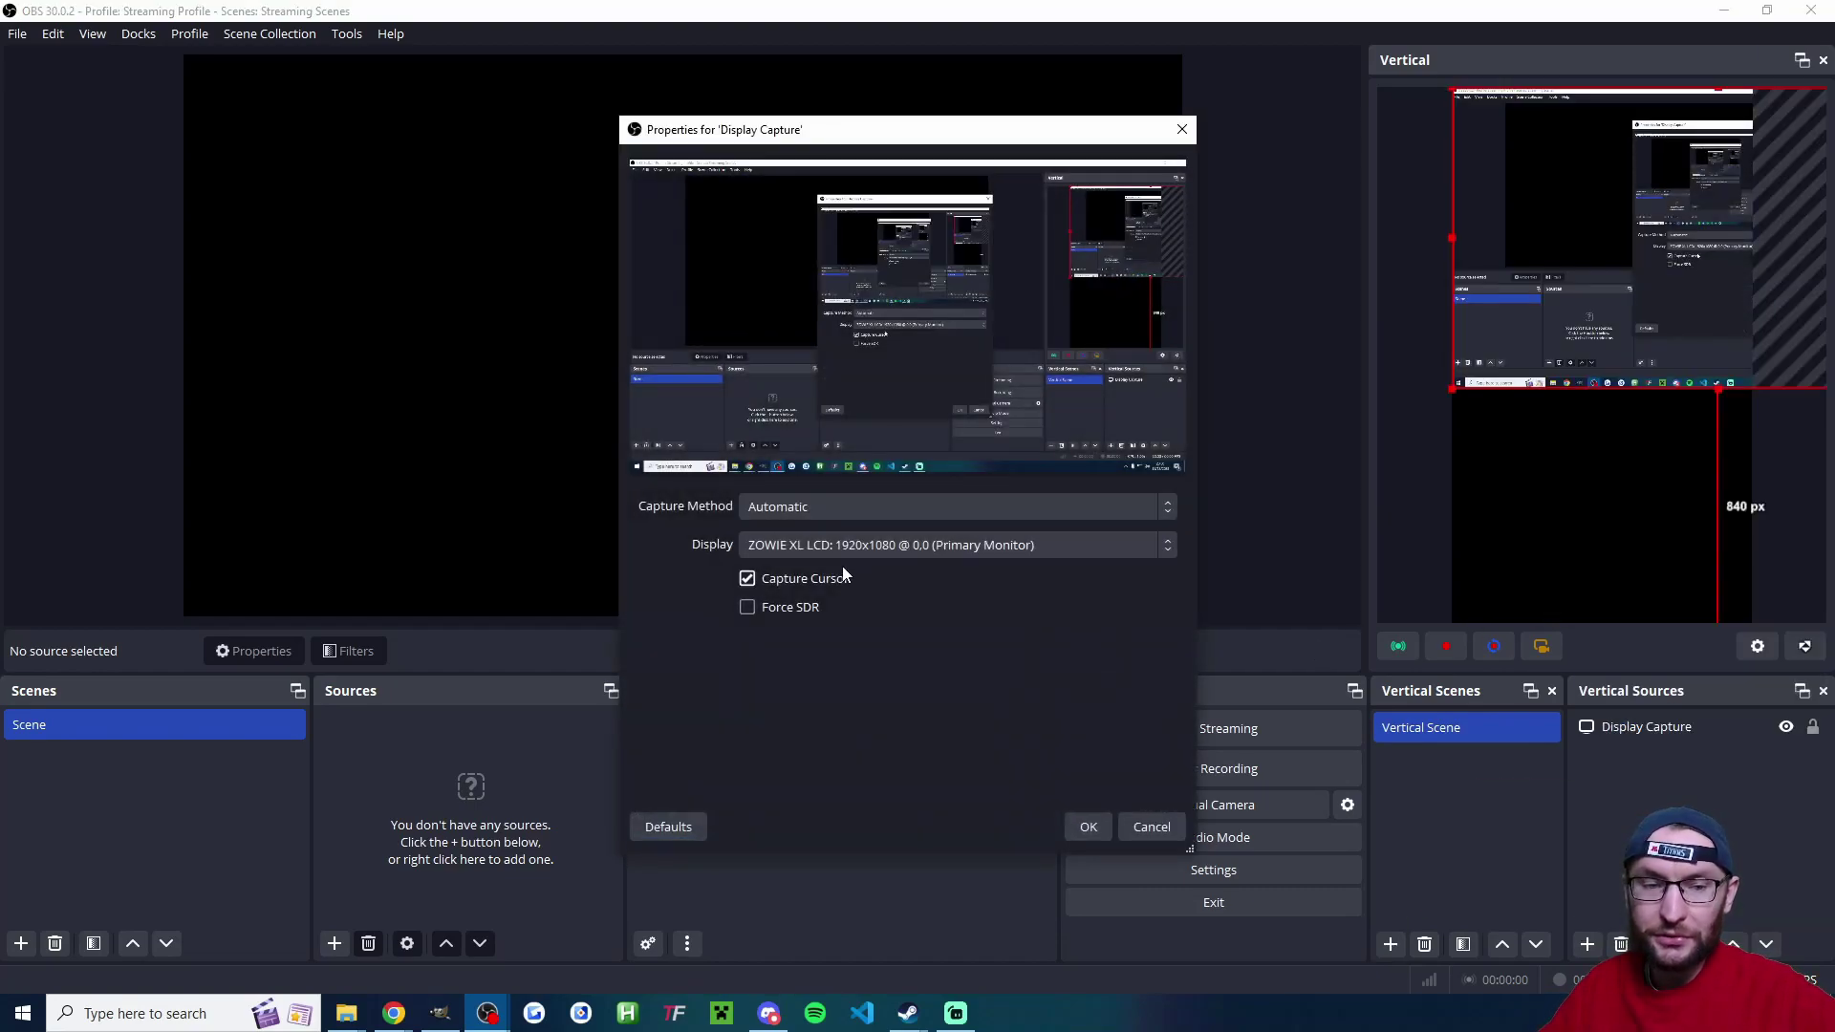
click(860, 550)
click(799, 605)
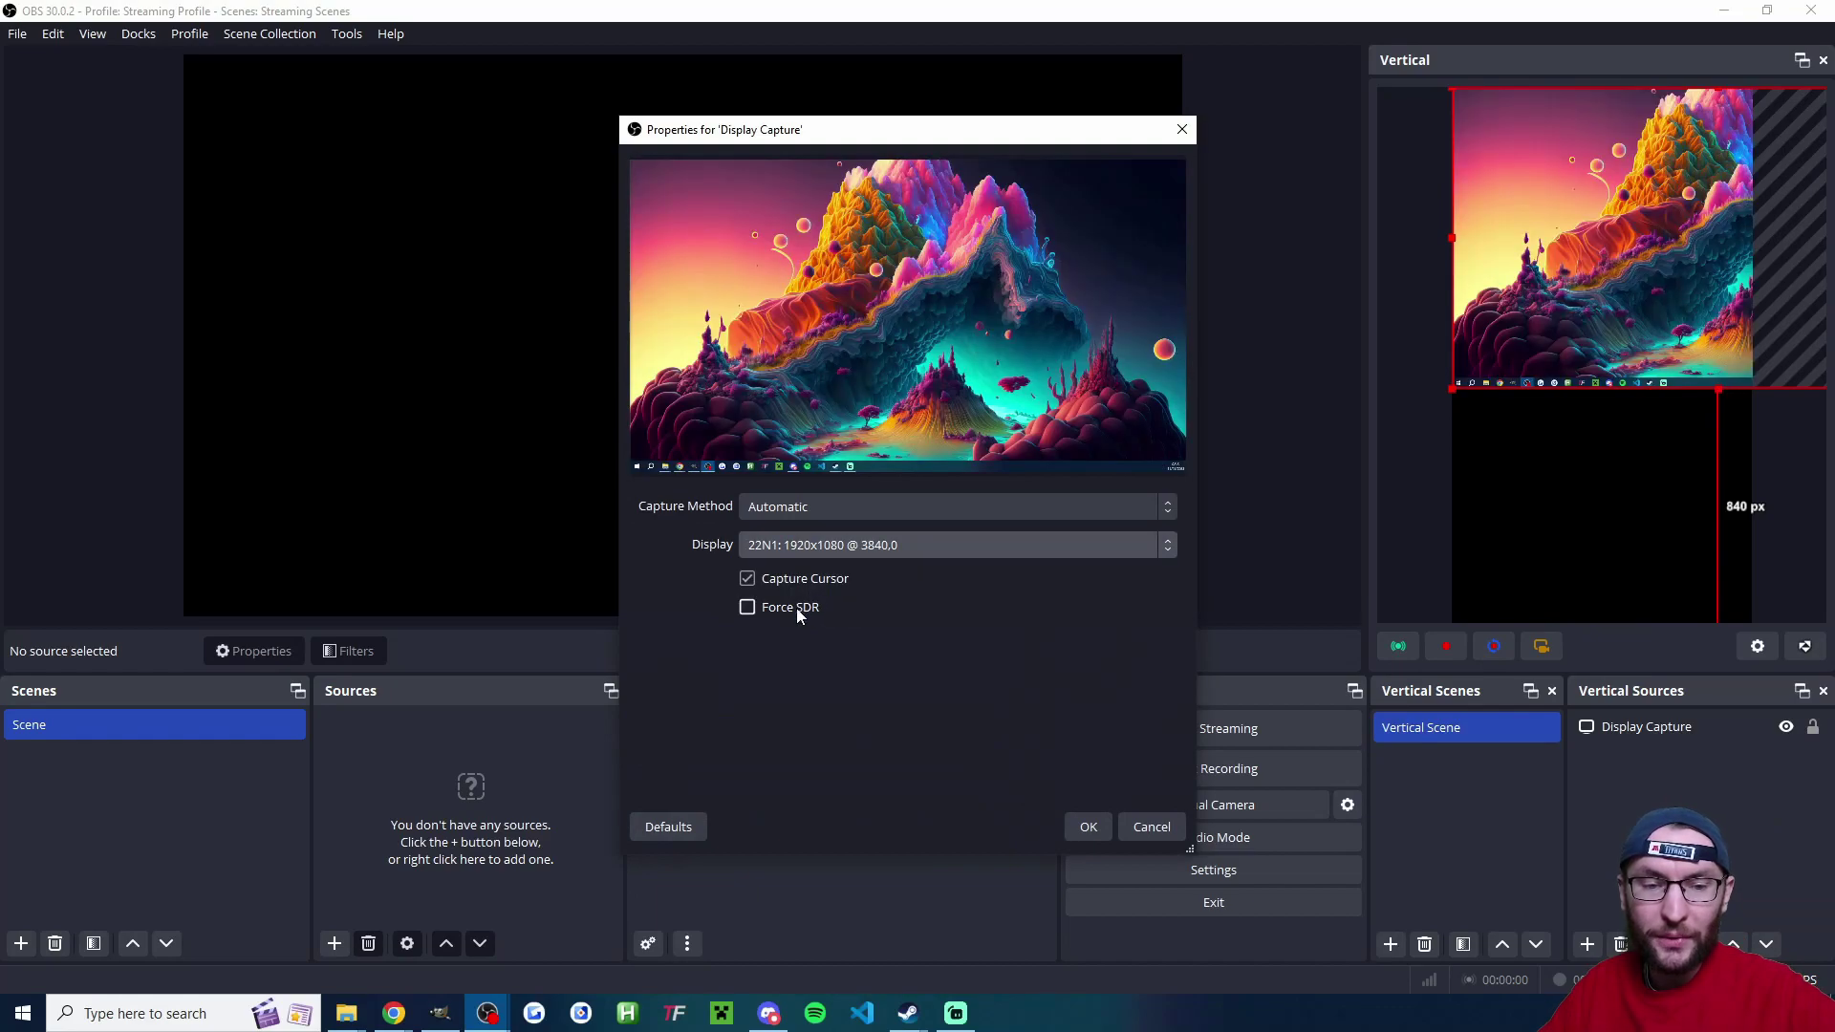
click(1084, 828)
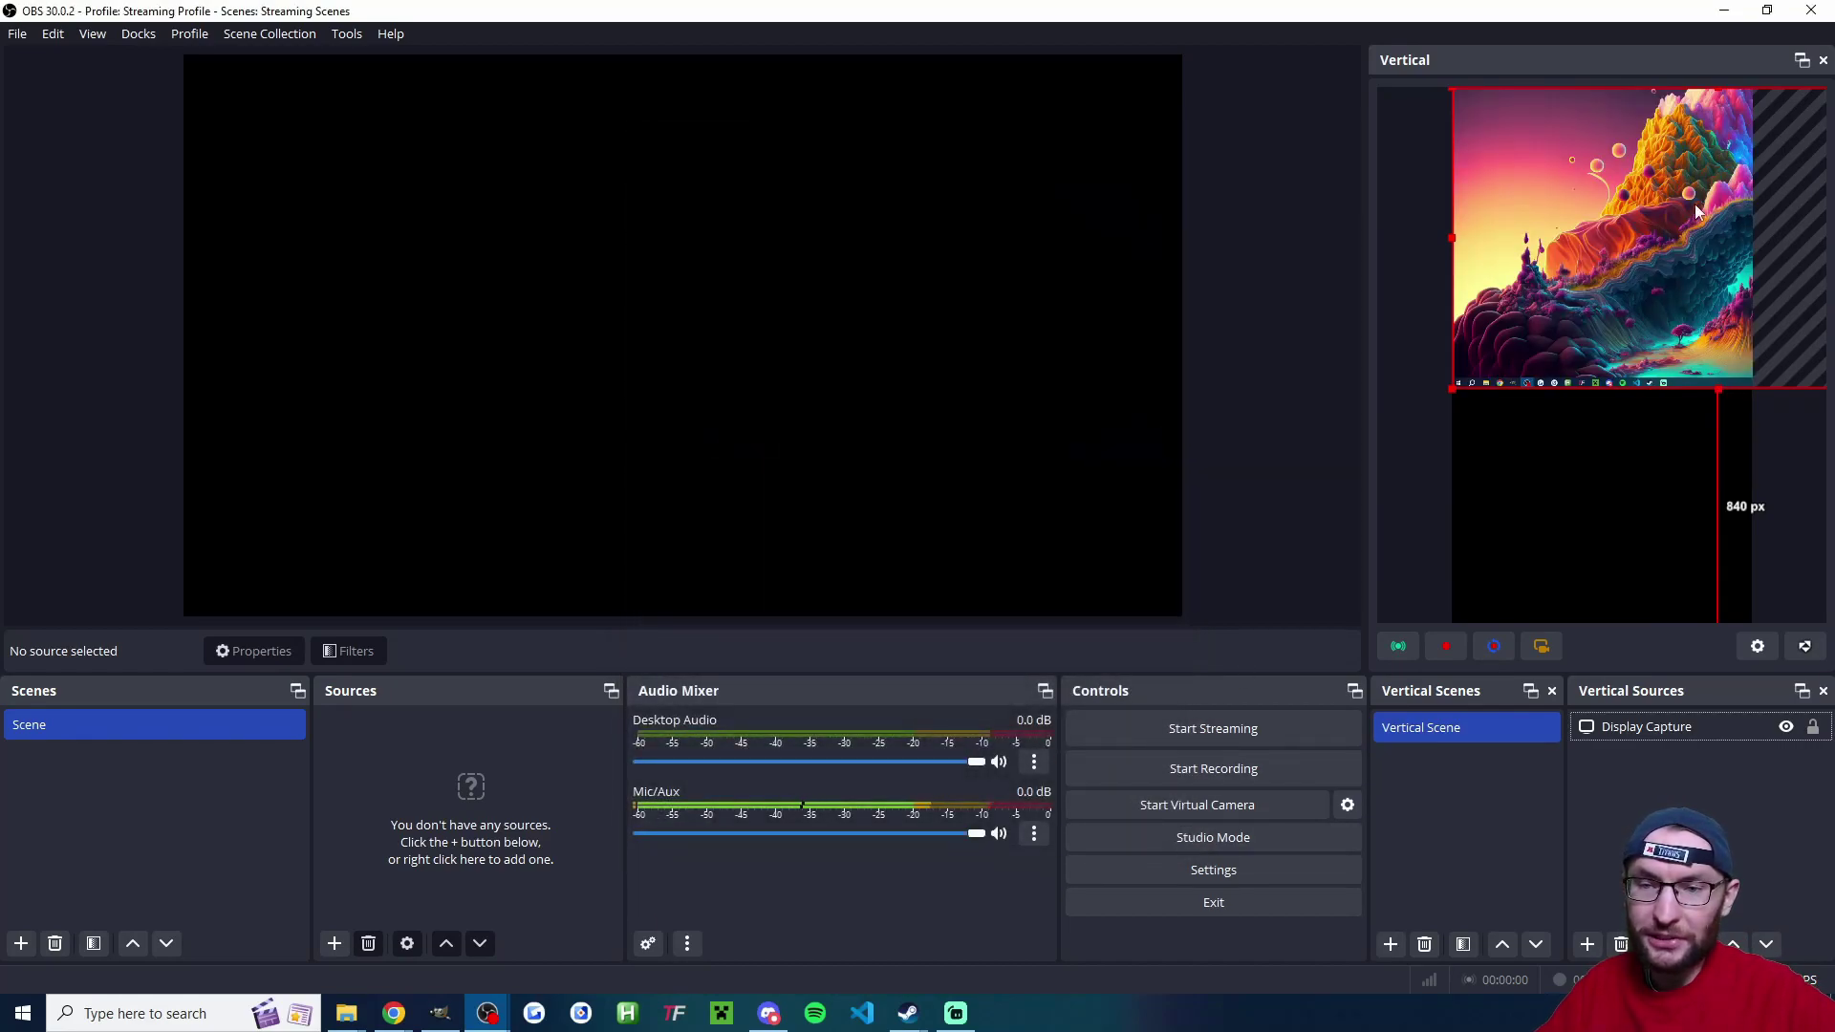
- Move and stretch the display capture into the lower canvas, centre it horizontally, and lock it
click(1642, 726)
drag(1571, 219, 1574, 395)
drag(1614, 563, 1613, 620)
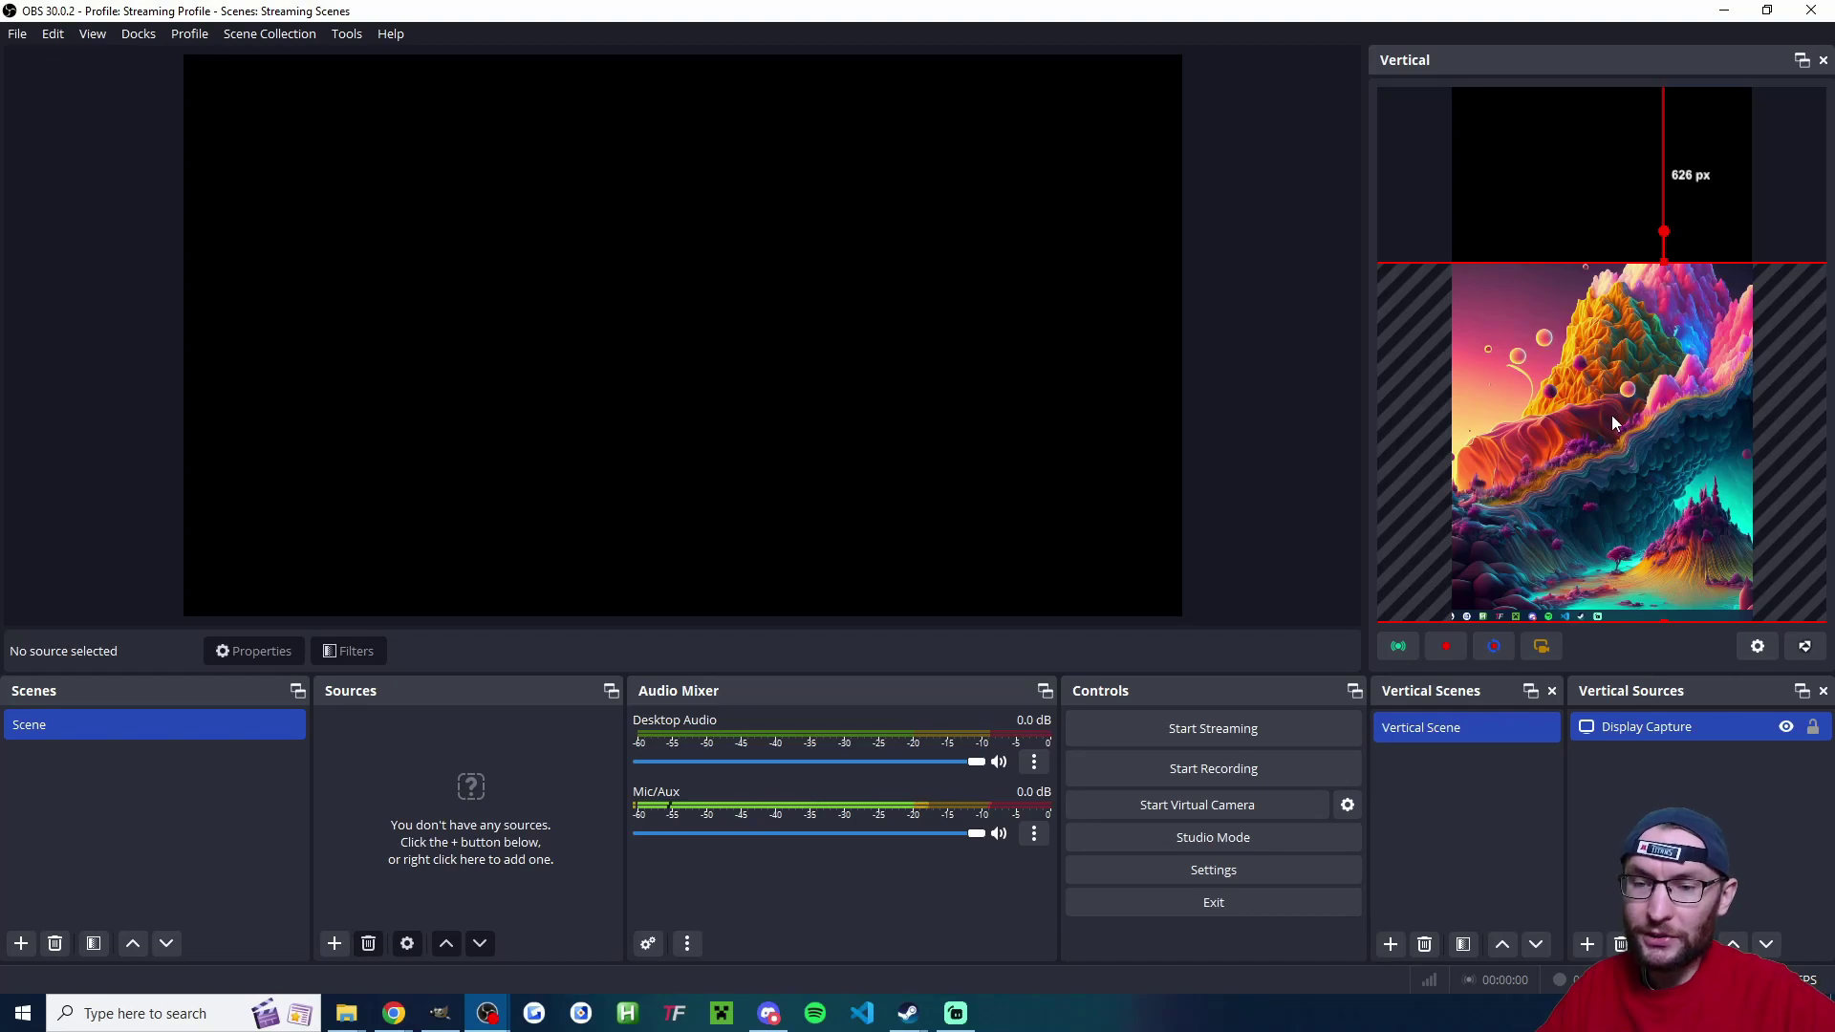
right_click(1608, 363)
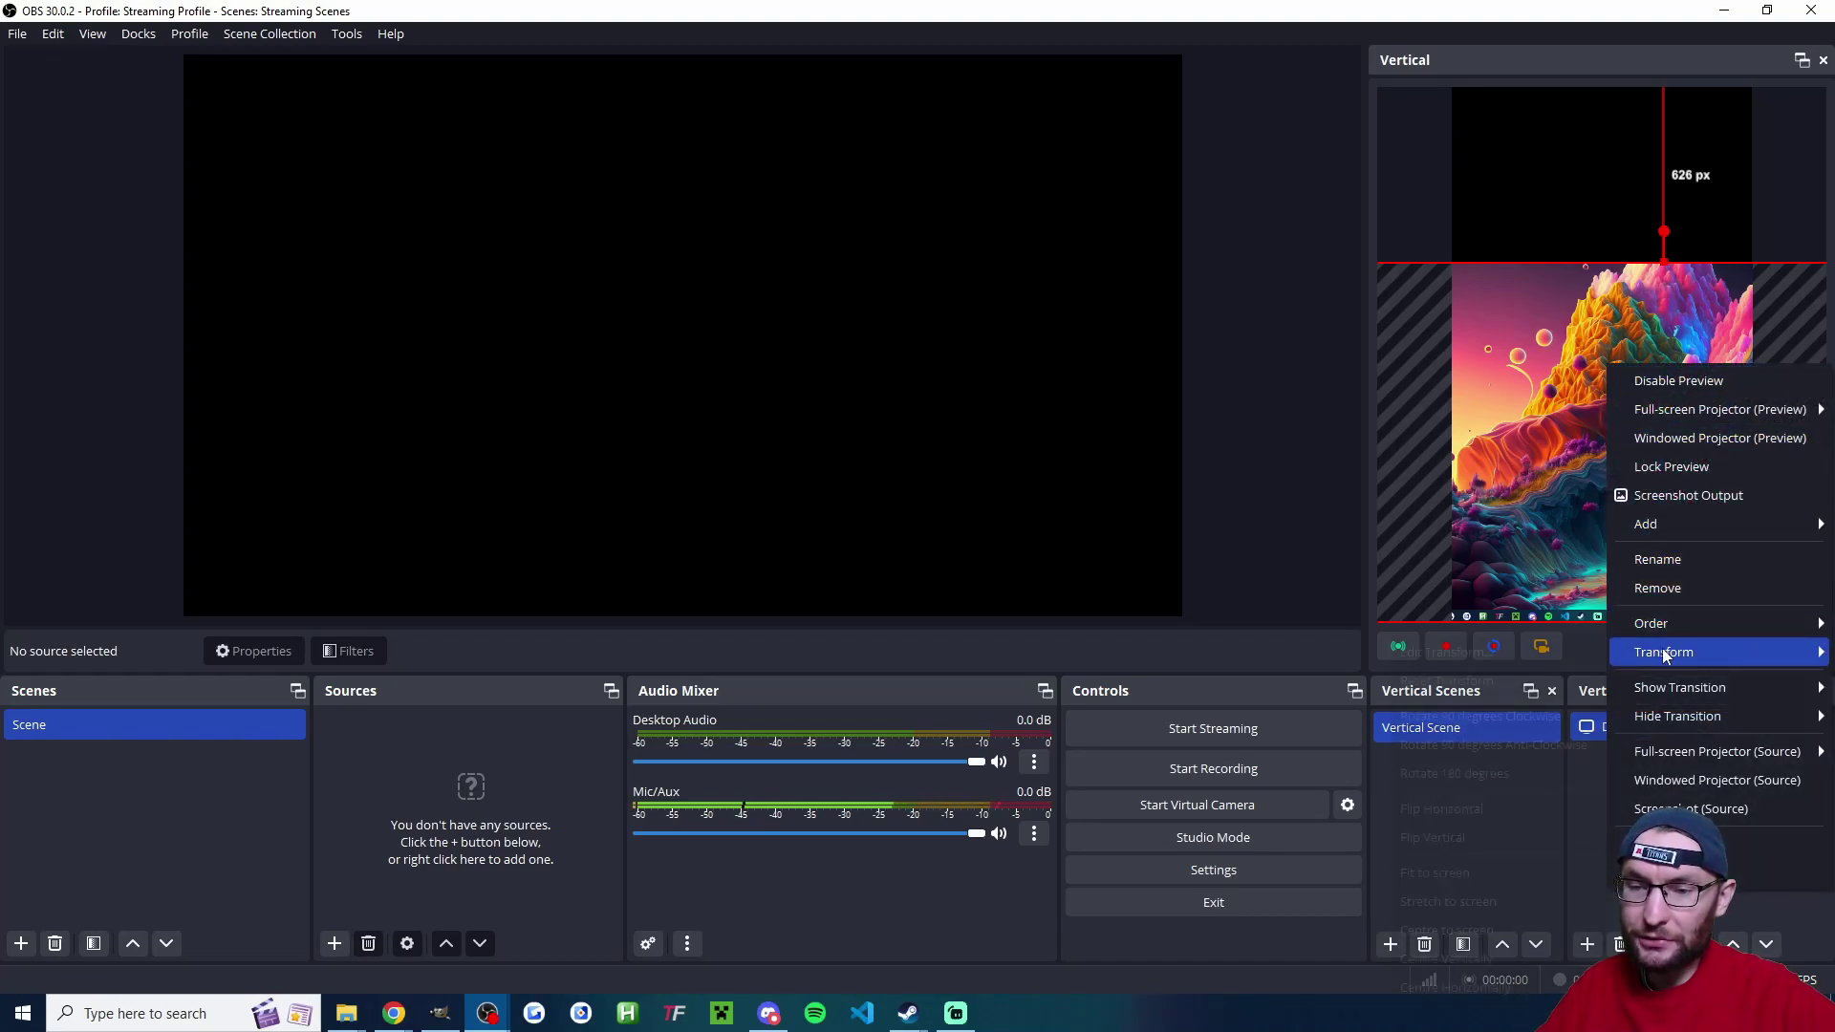
mouse_move(1661, 650)
click(1462, 987)
click(1797, 765)
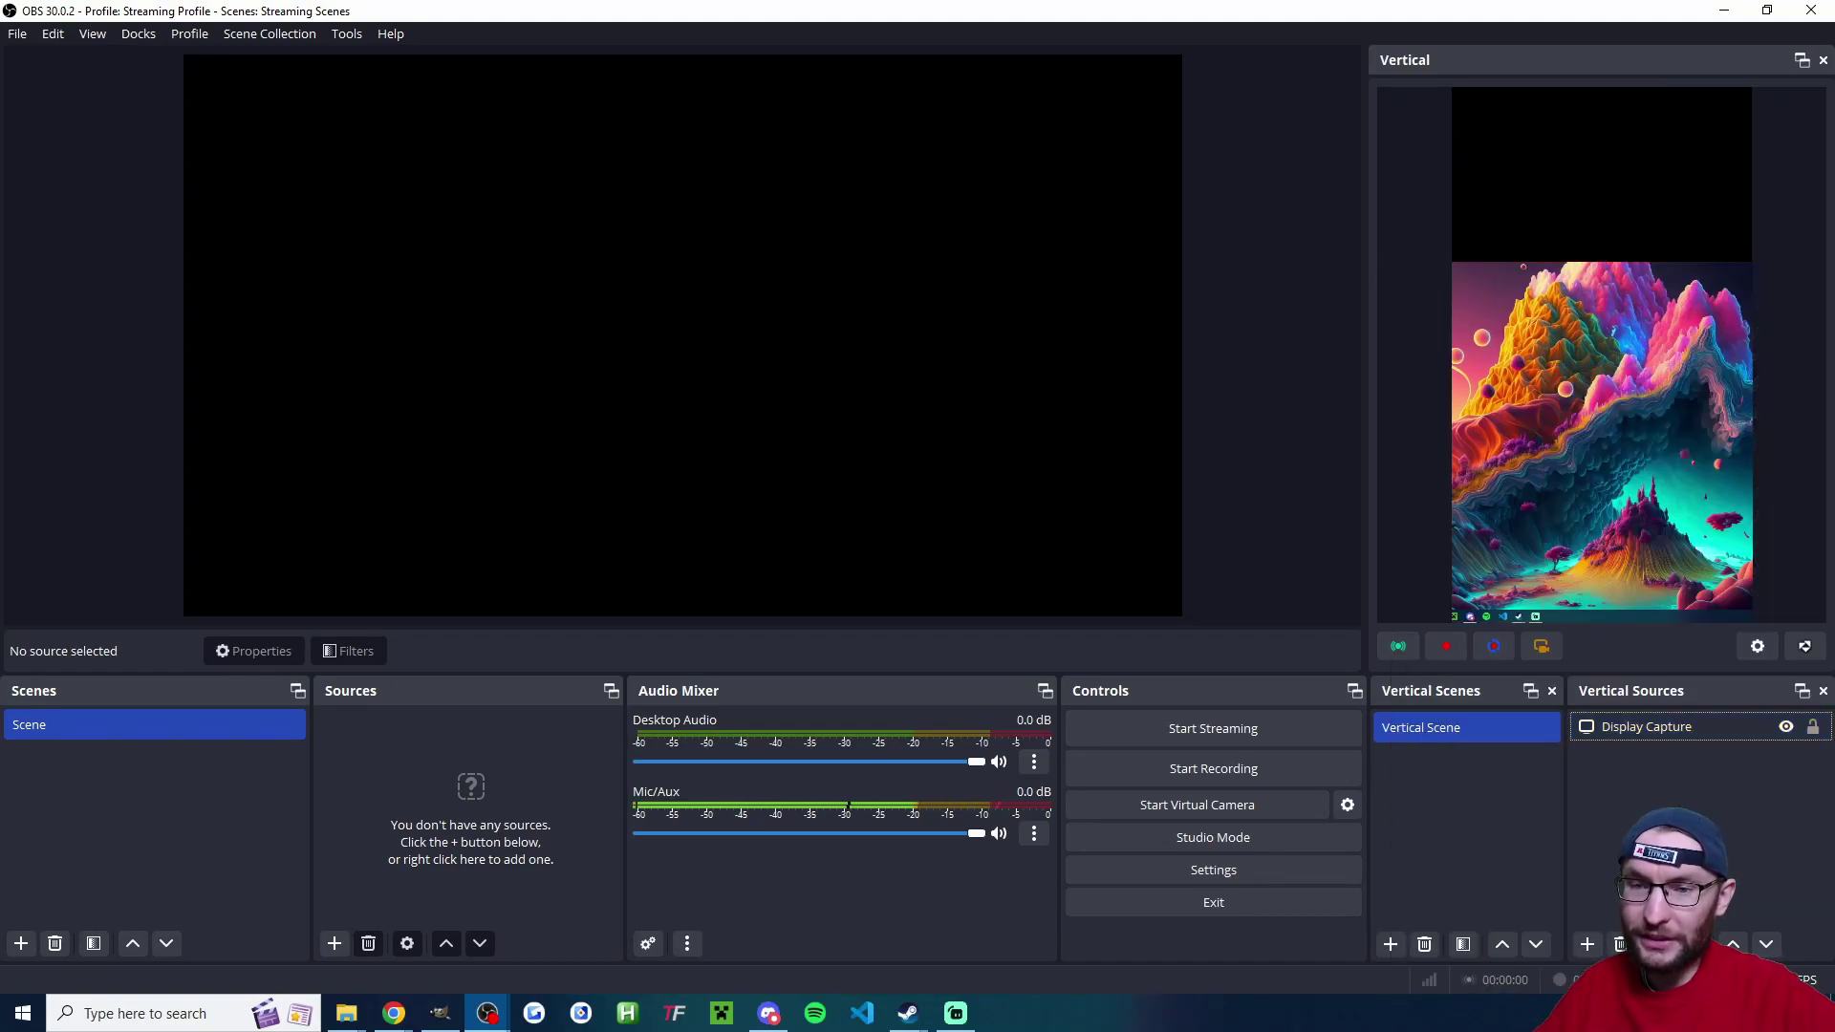
click(1813, 728)
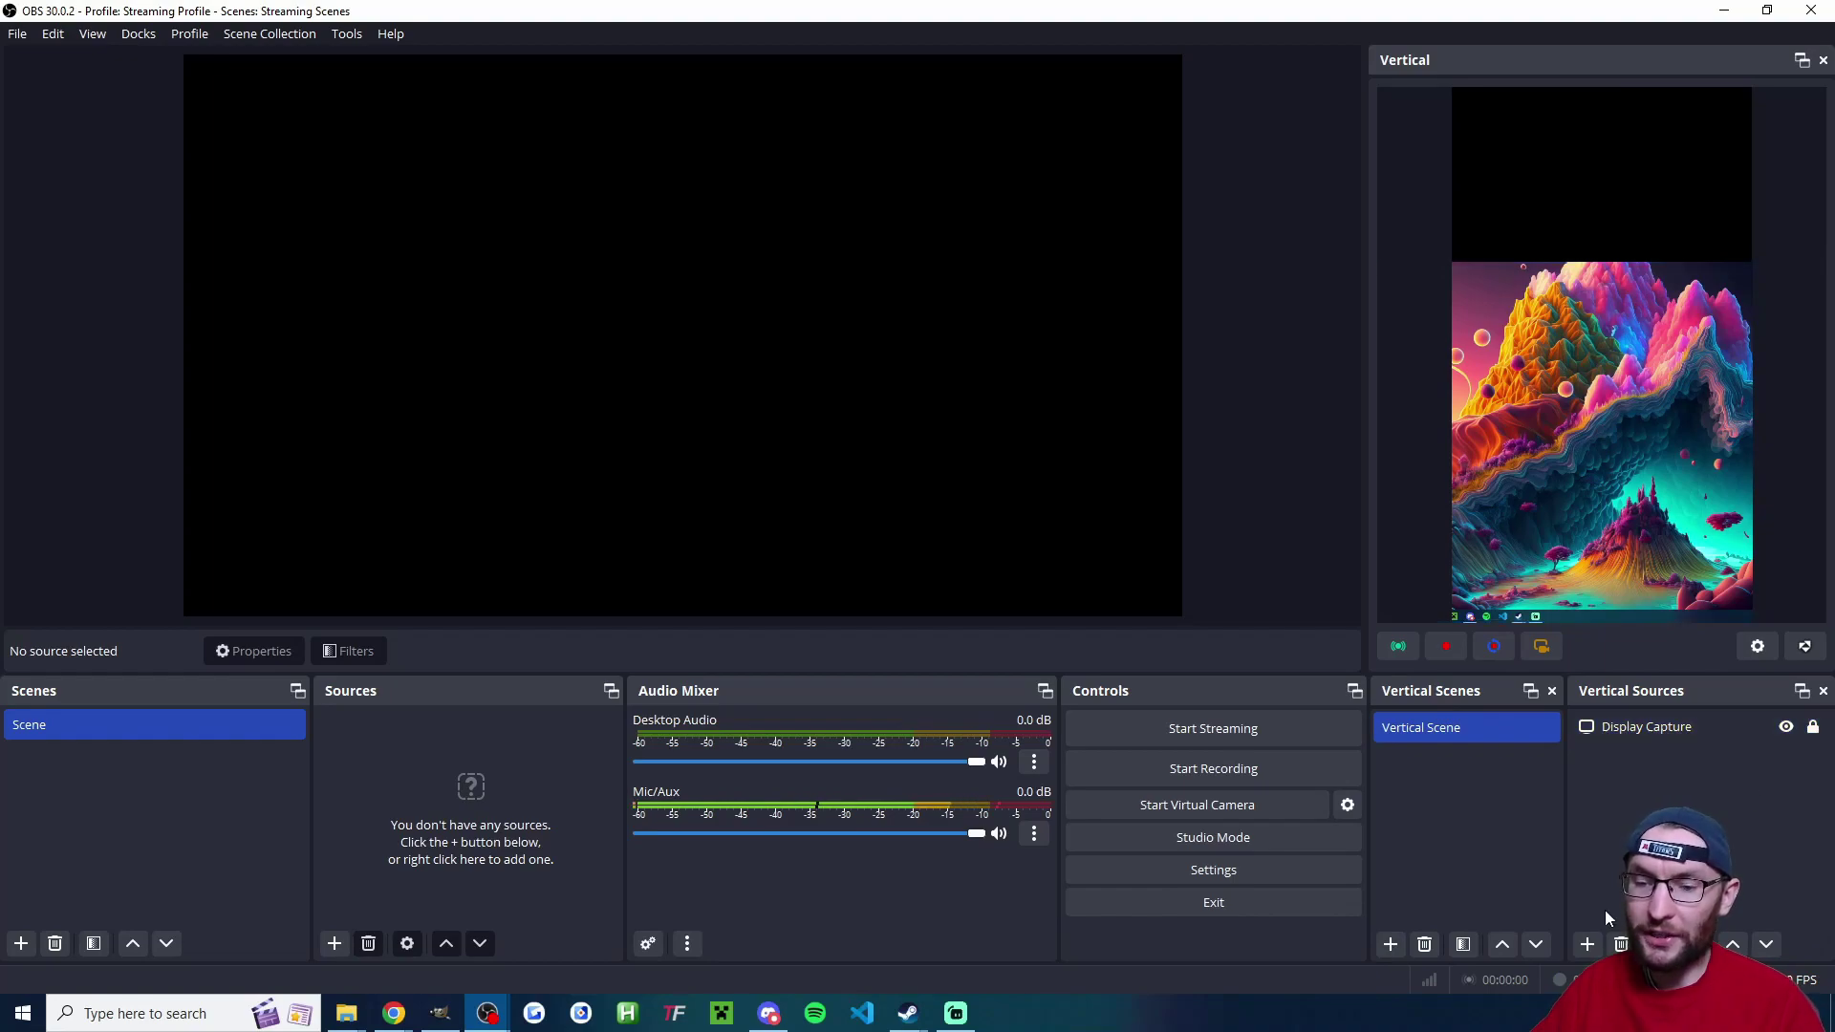
- Add a new Video Capture Device source for the webcam to the Vertical Scene
click(1587, 944)
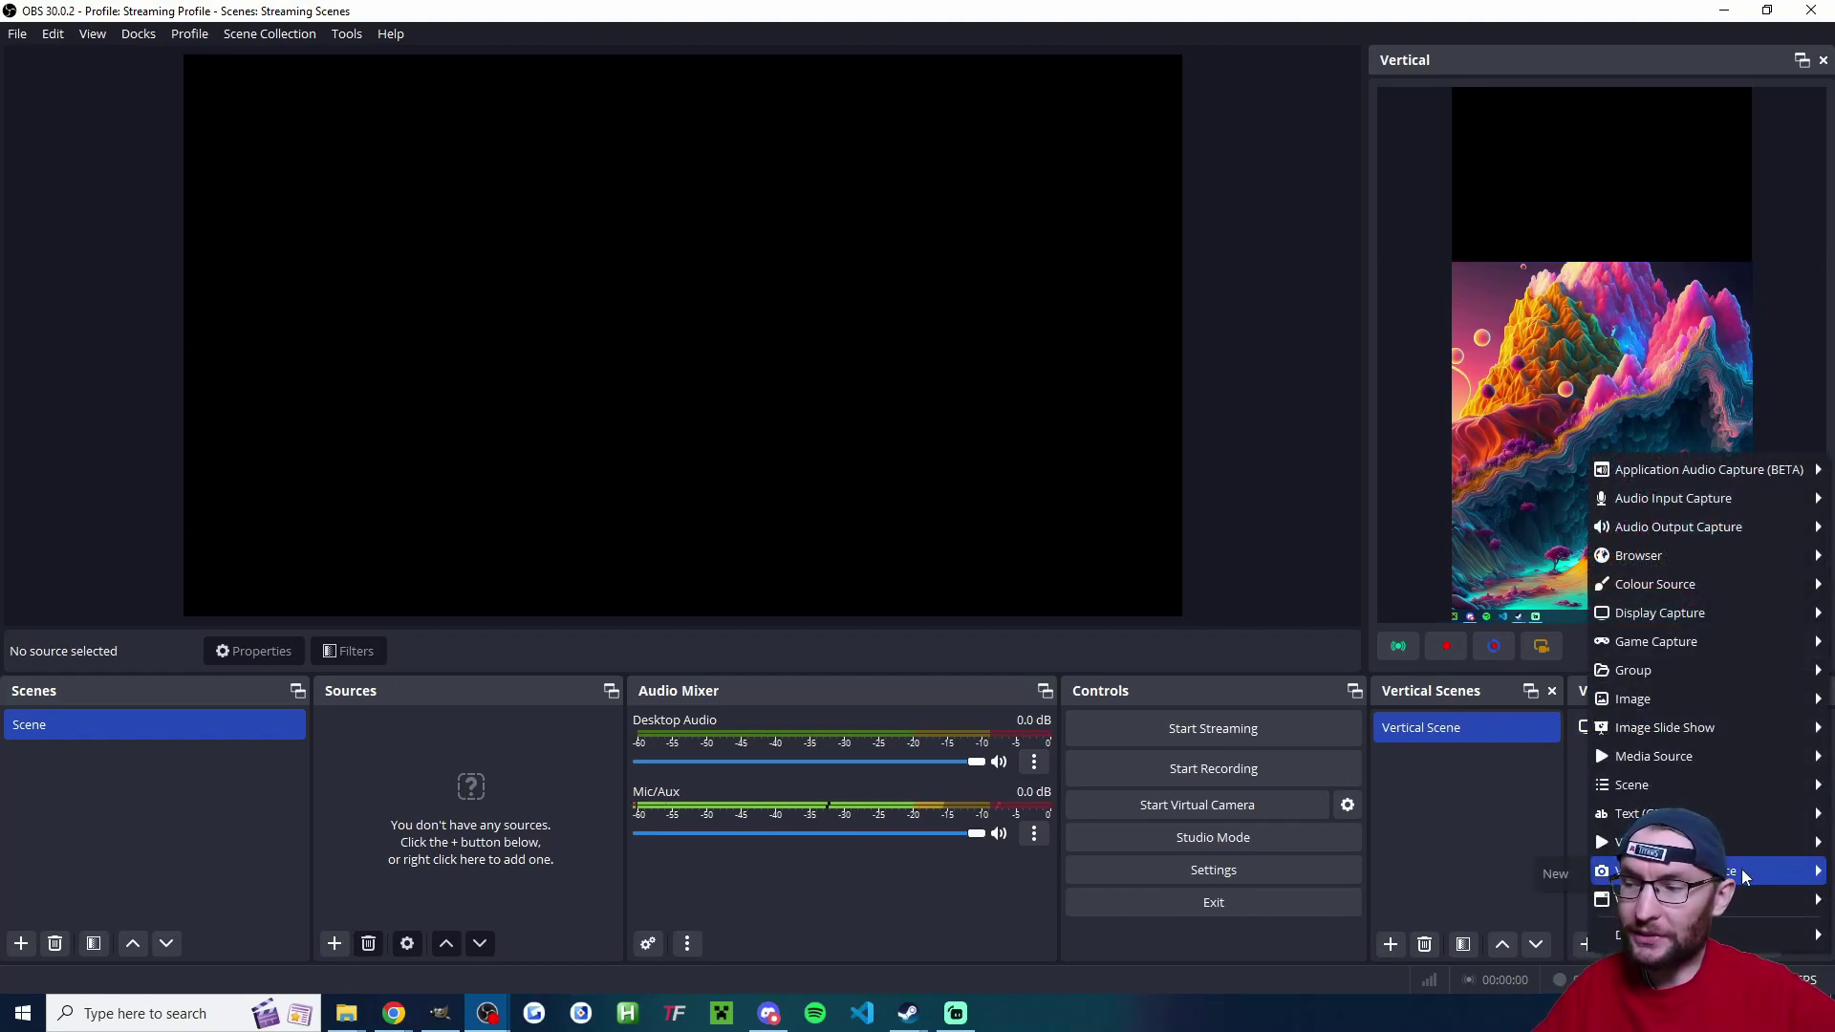
mouse_move(1745, 877)
click(1558, 874)
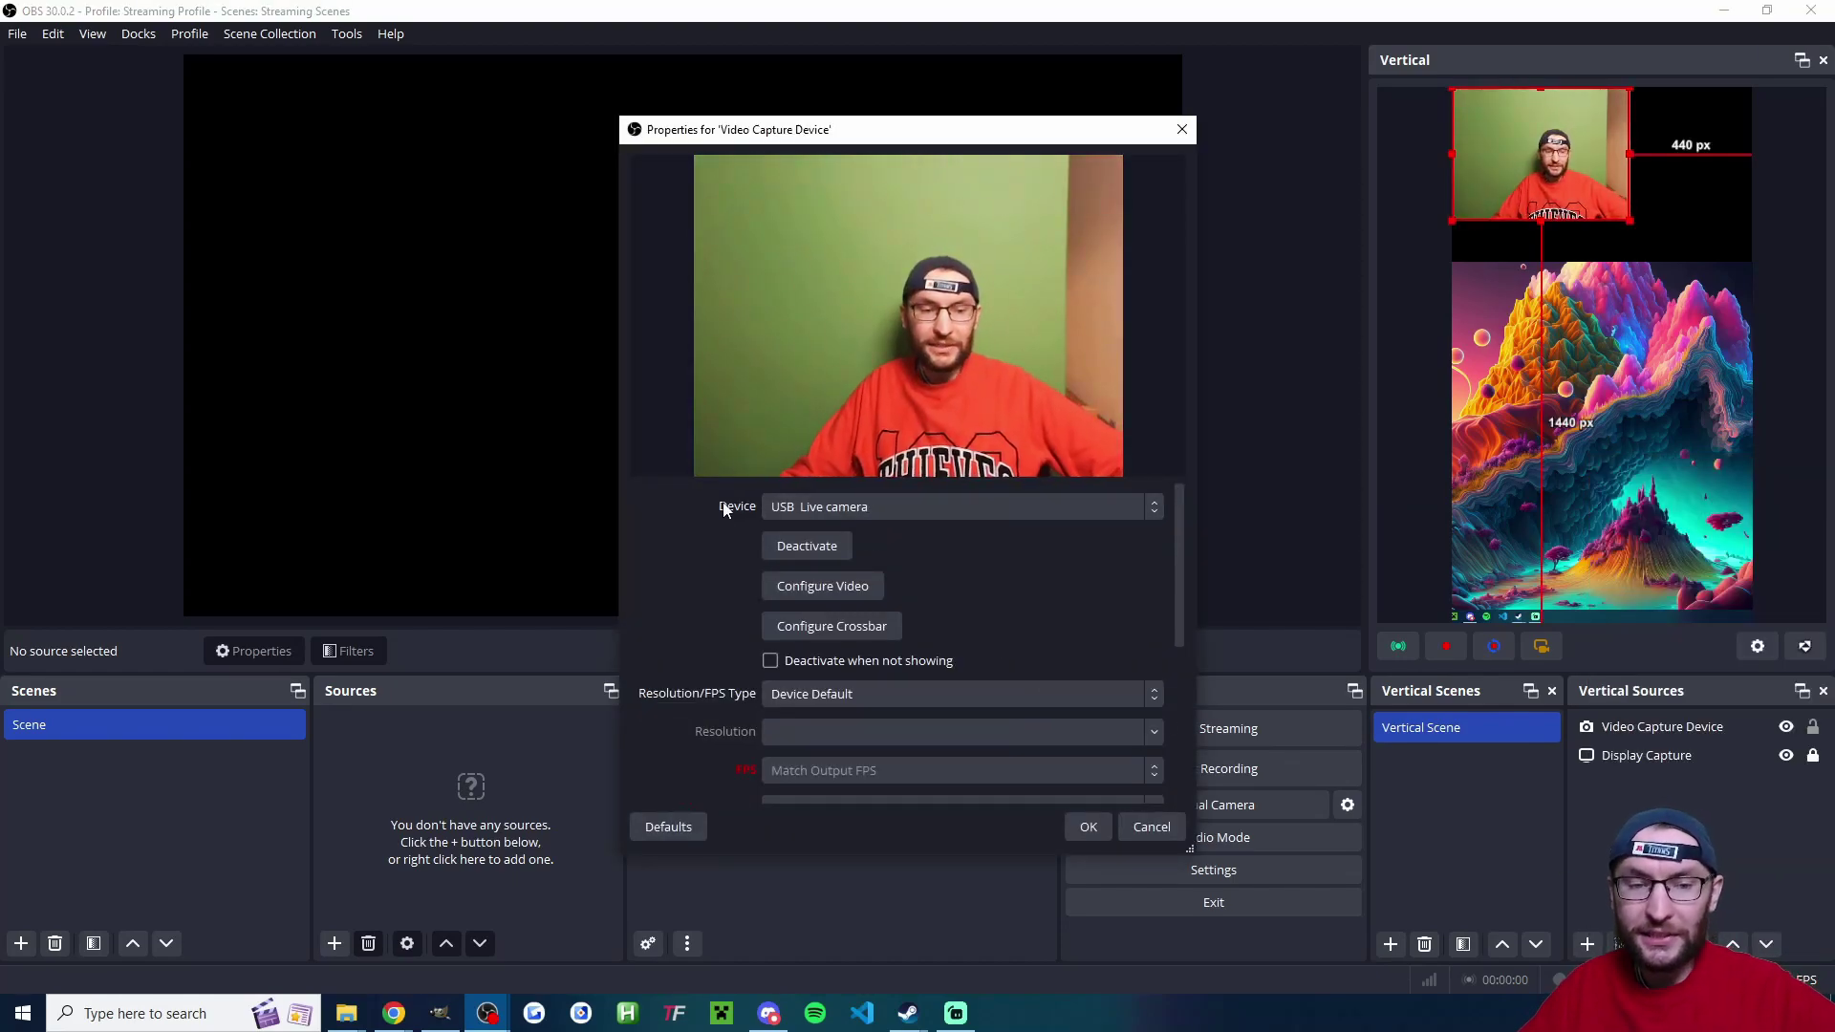
scroll(672, 600, down, 1)
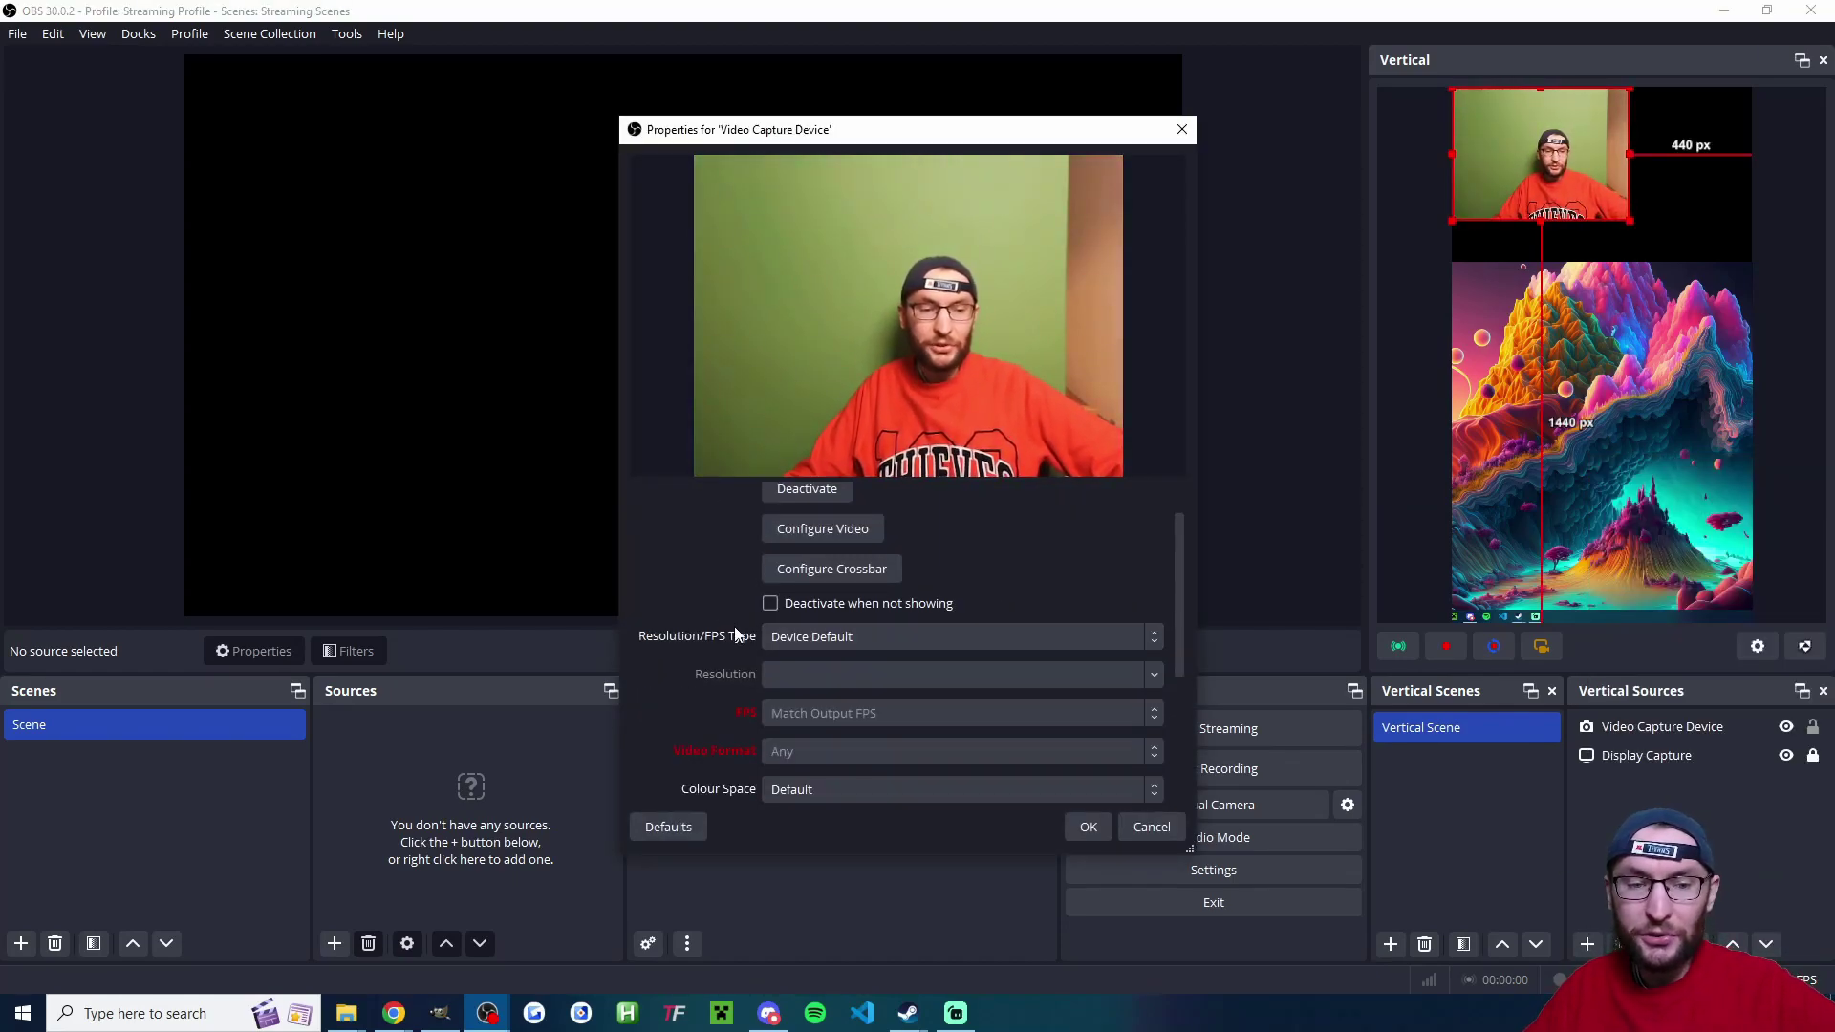
scroll(702, 621, up, 1)
scroll(813, 588, down, 2)
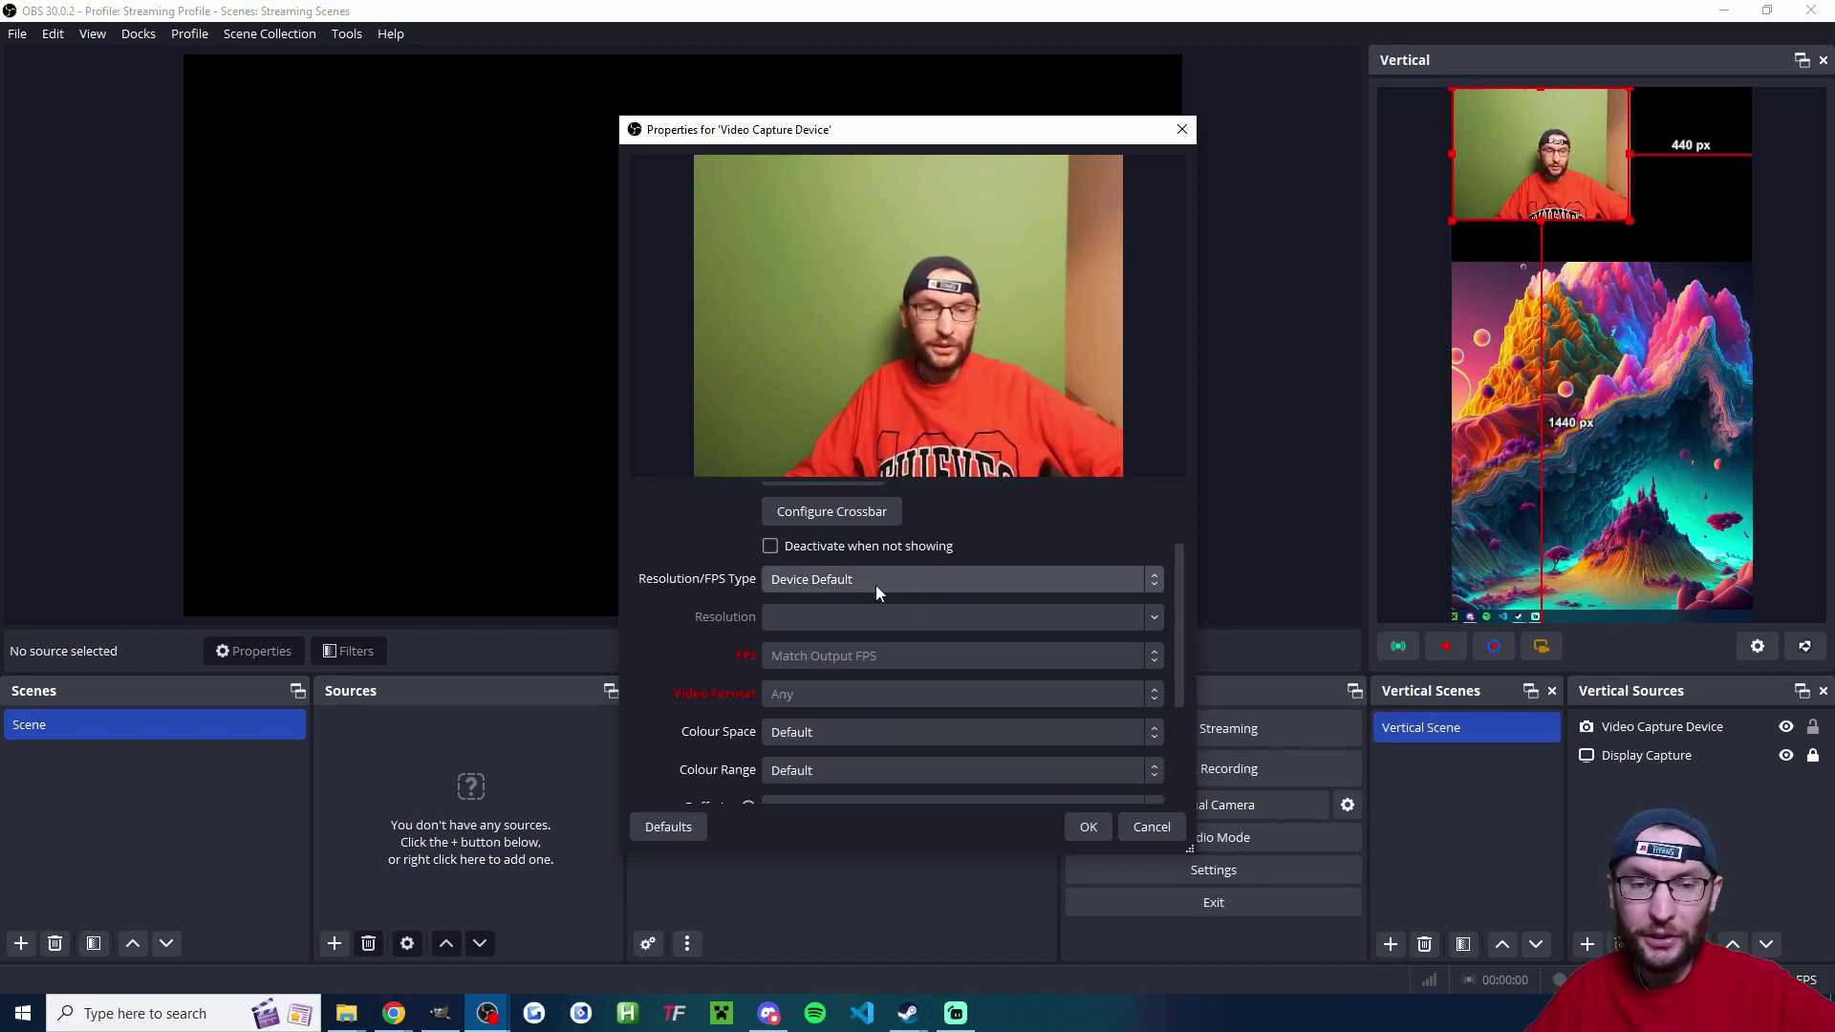
- Set the webcam to a Custom resolution of 1920x1080 at 30 FPS
click(905, 585)
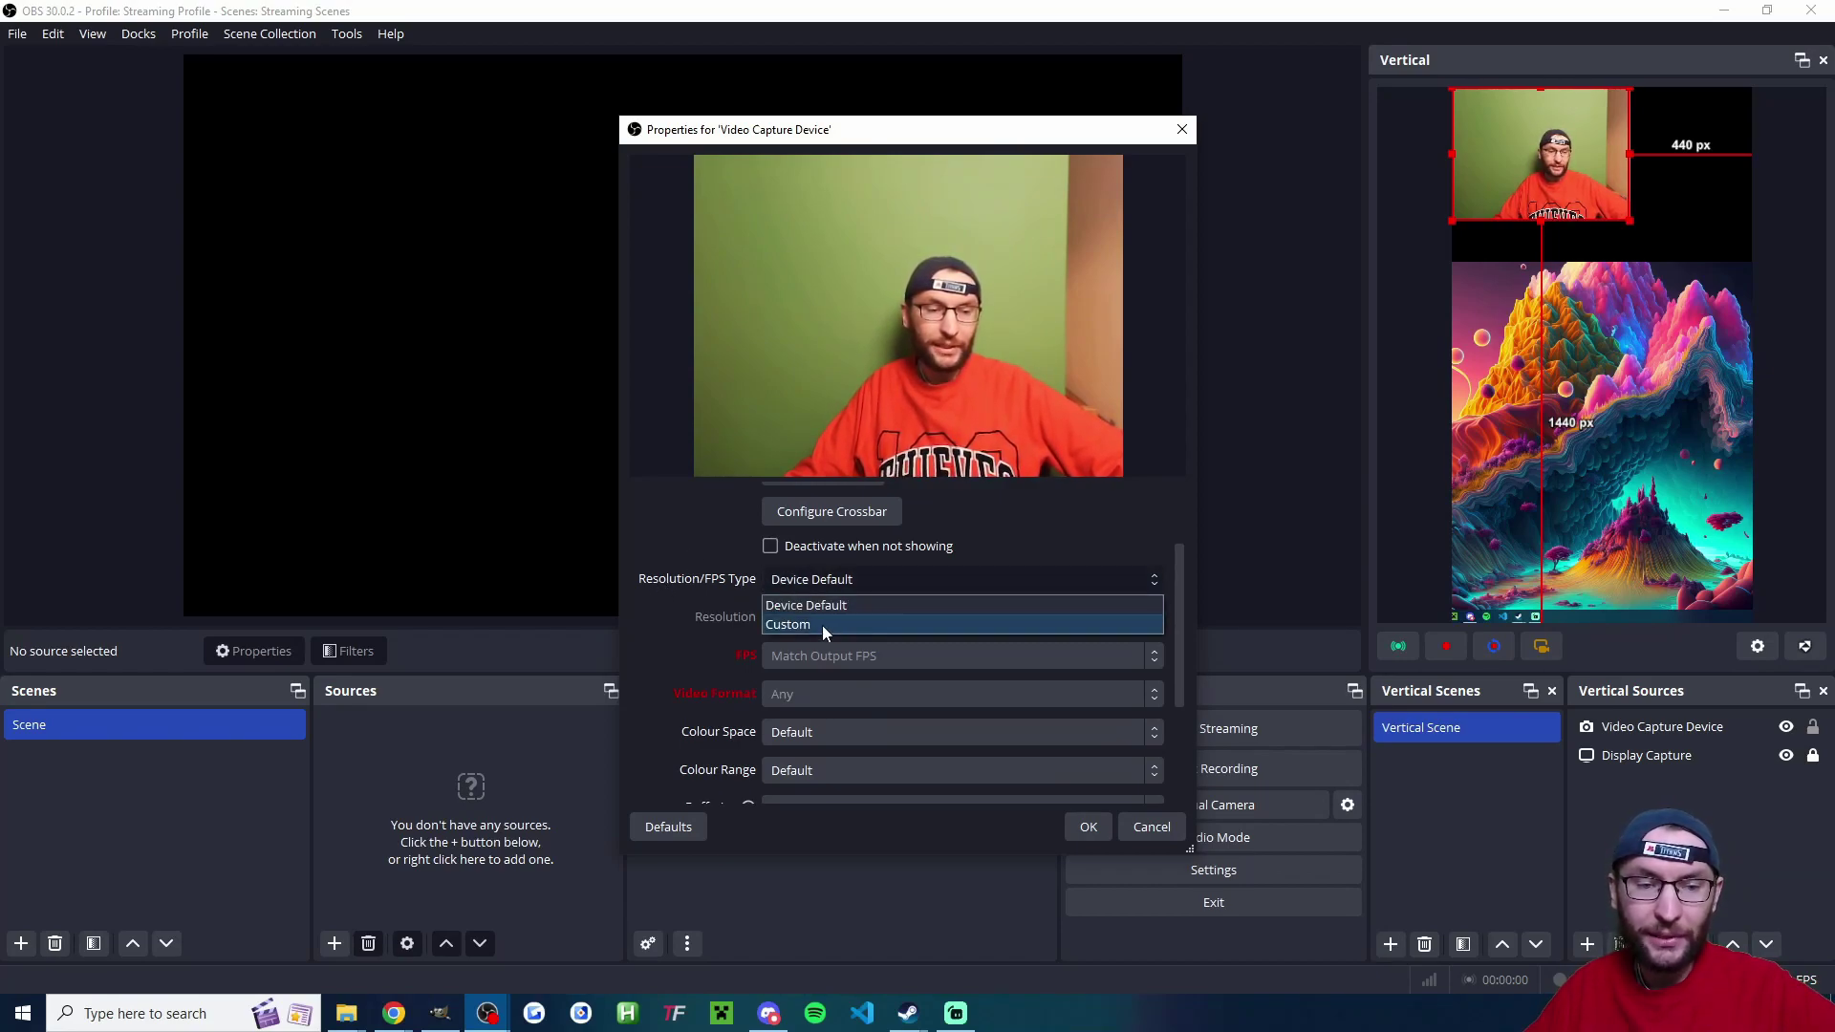
click(822, 625)
click(1160, 619)
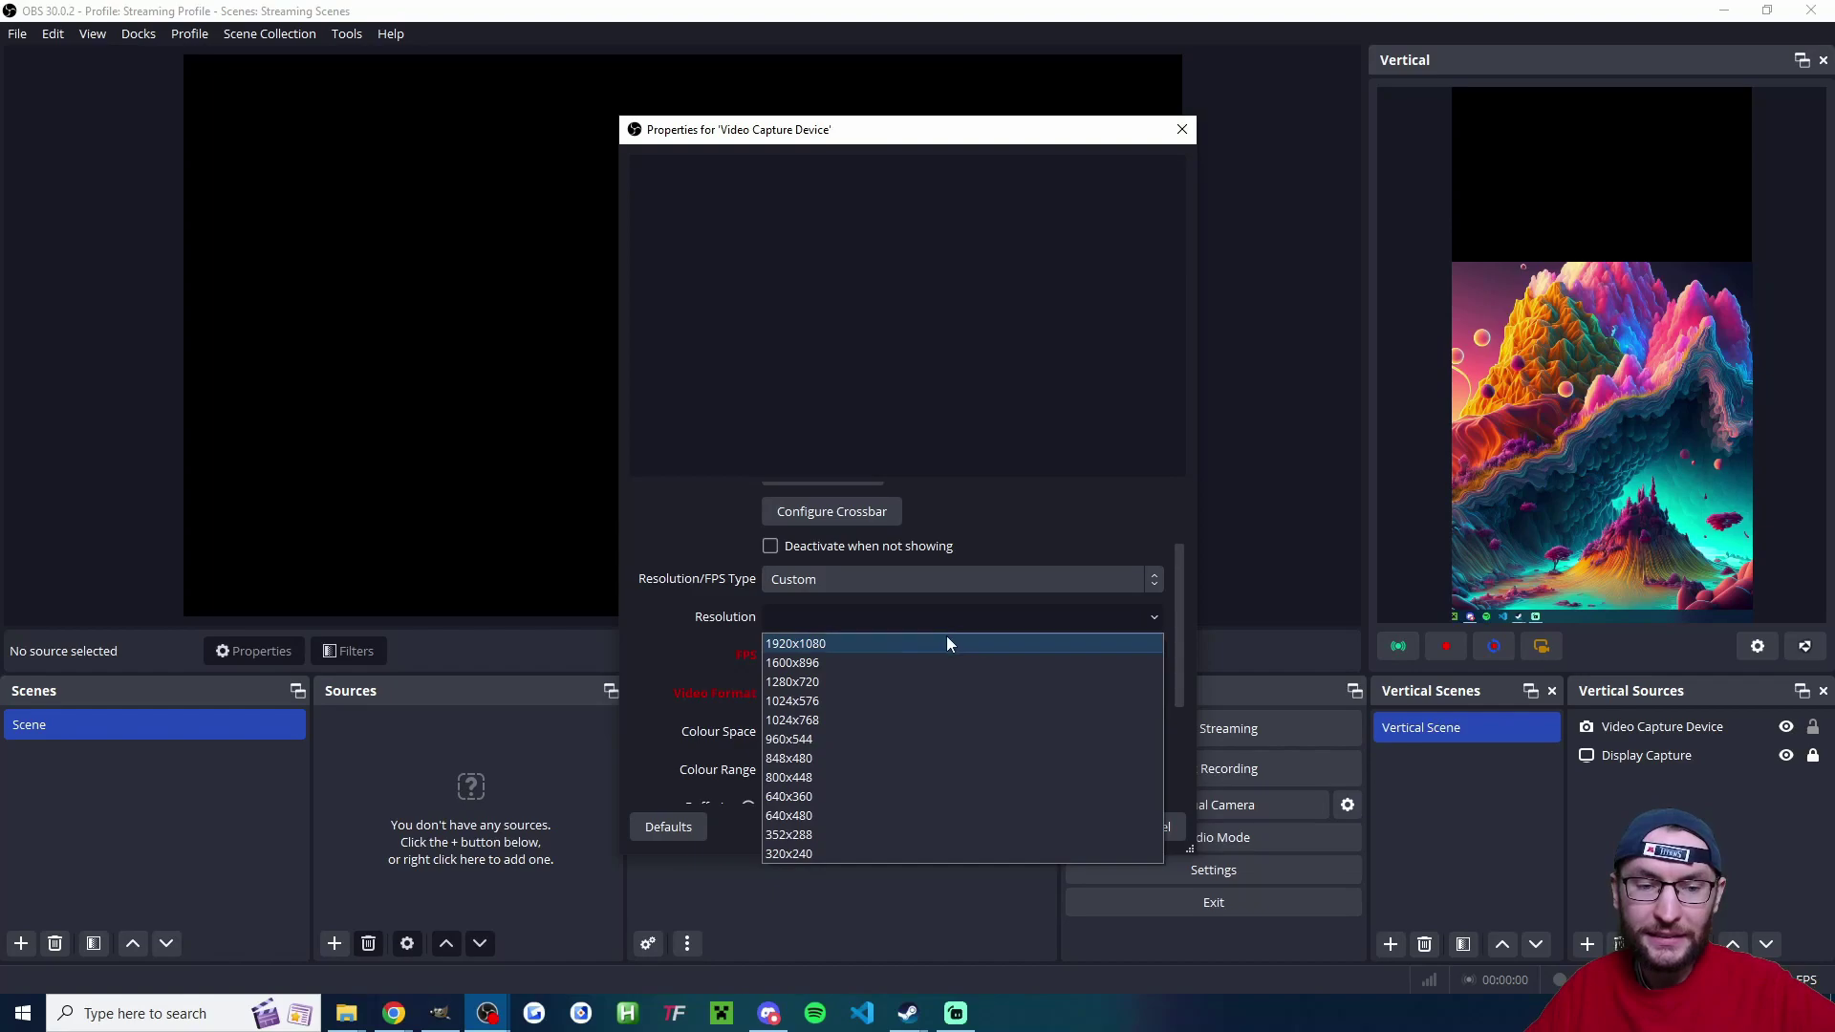
click(793, 646)
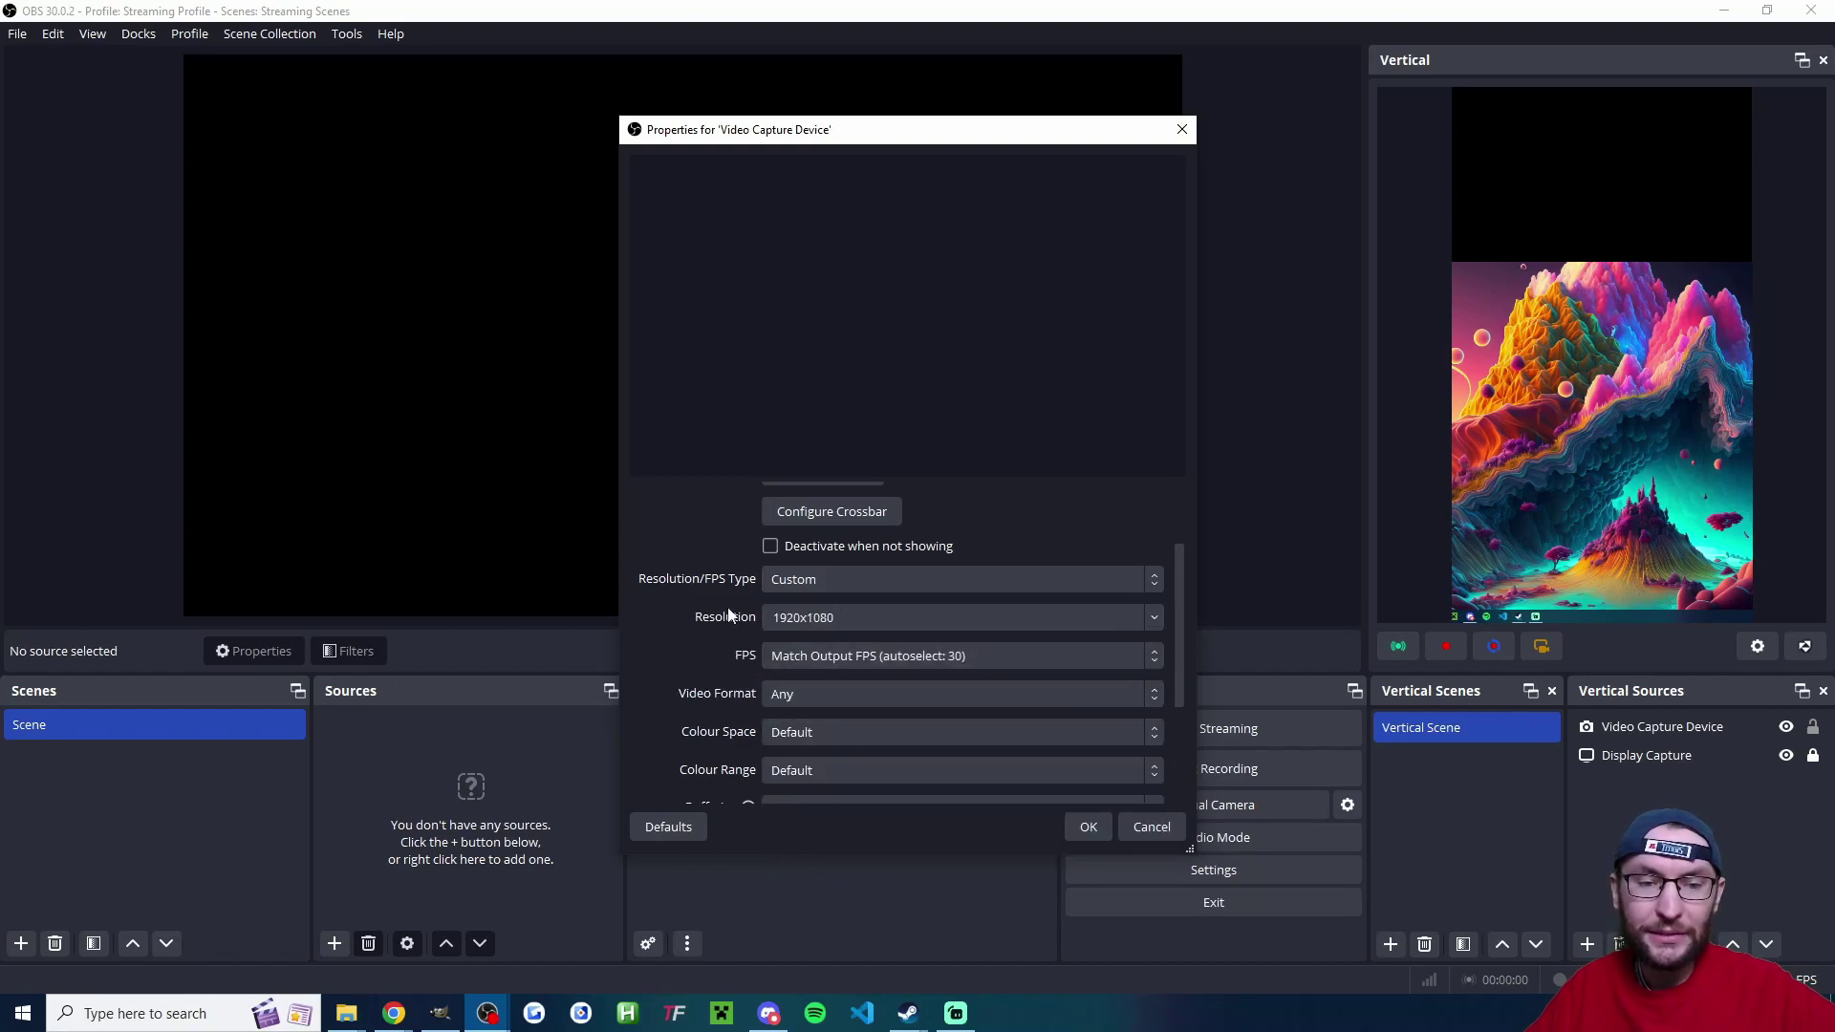
click(828, 655)
click(779, 728)
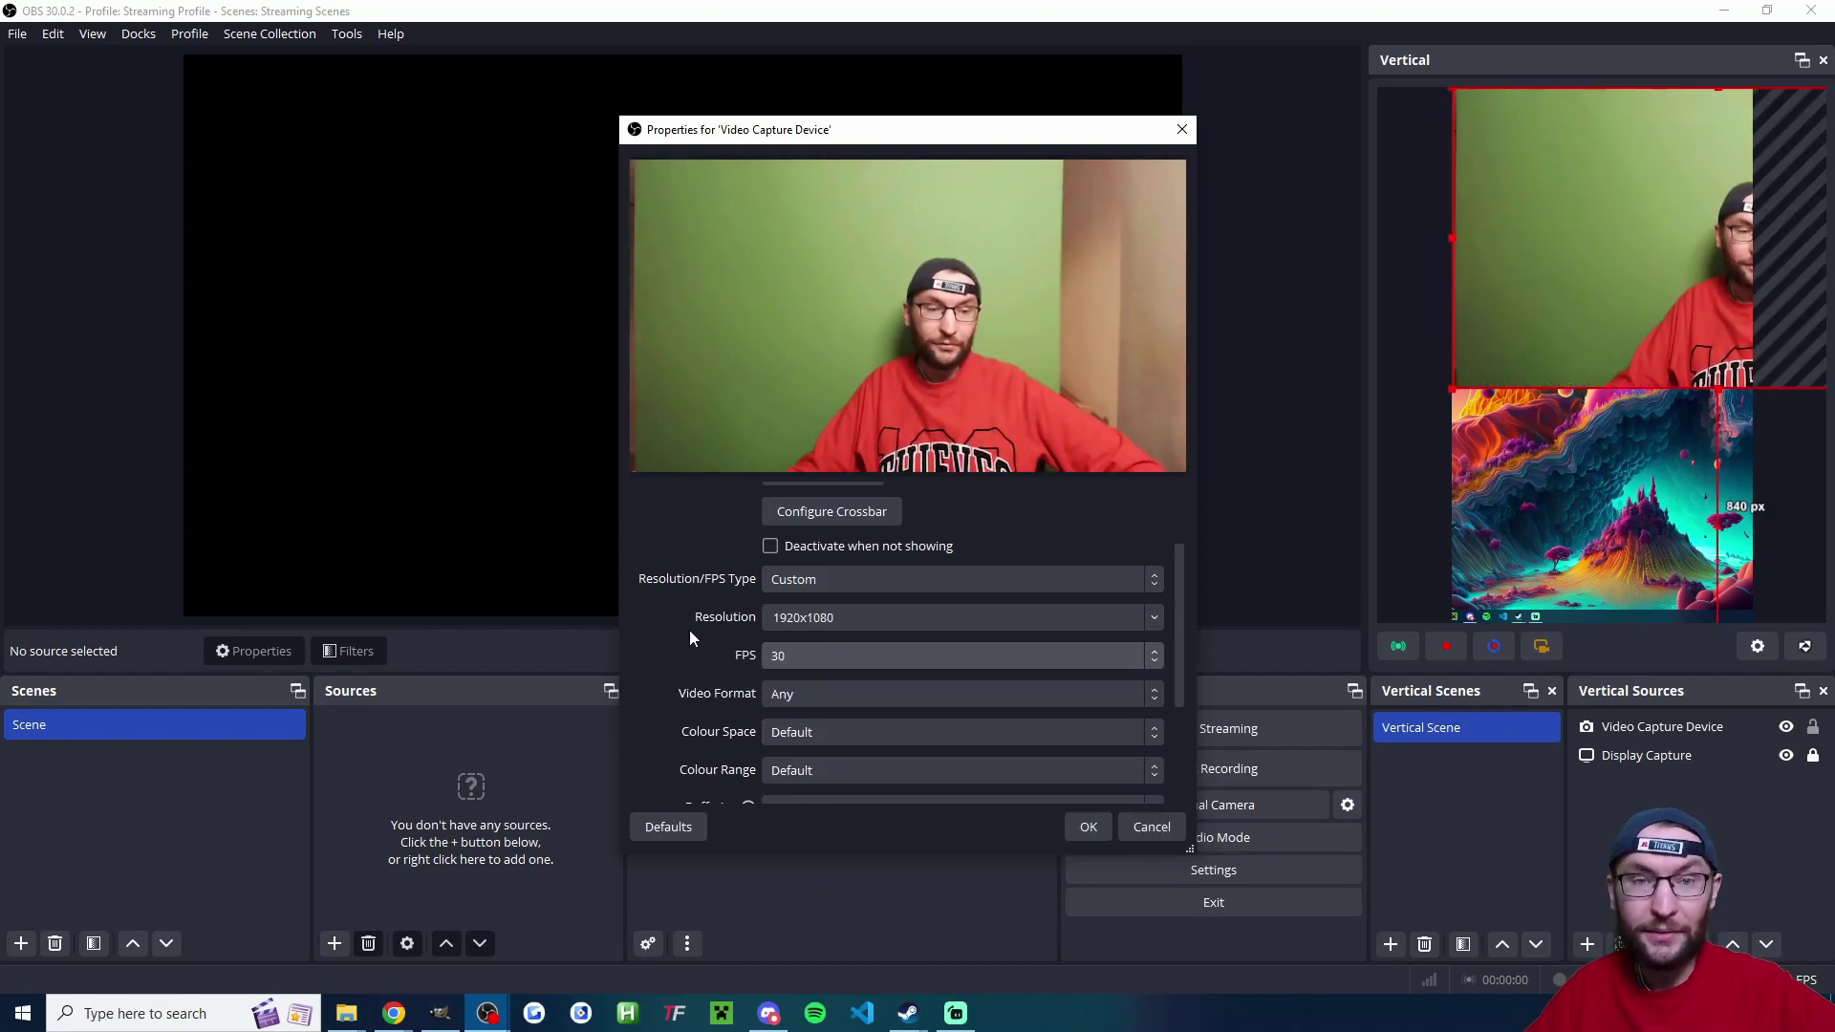
scroll(713, 611, down, 2)
scroll(713, 612, down, 2)
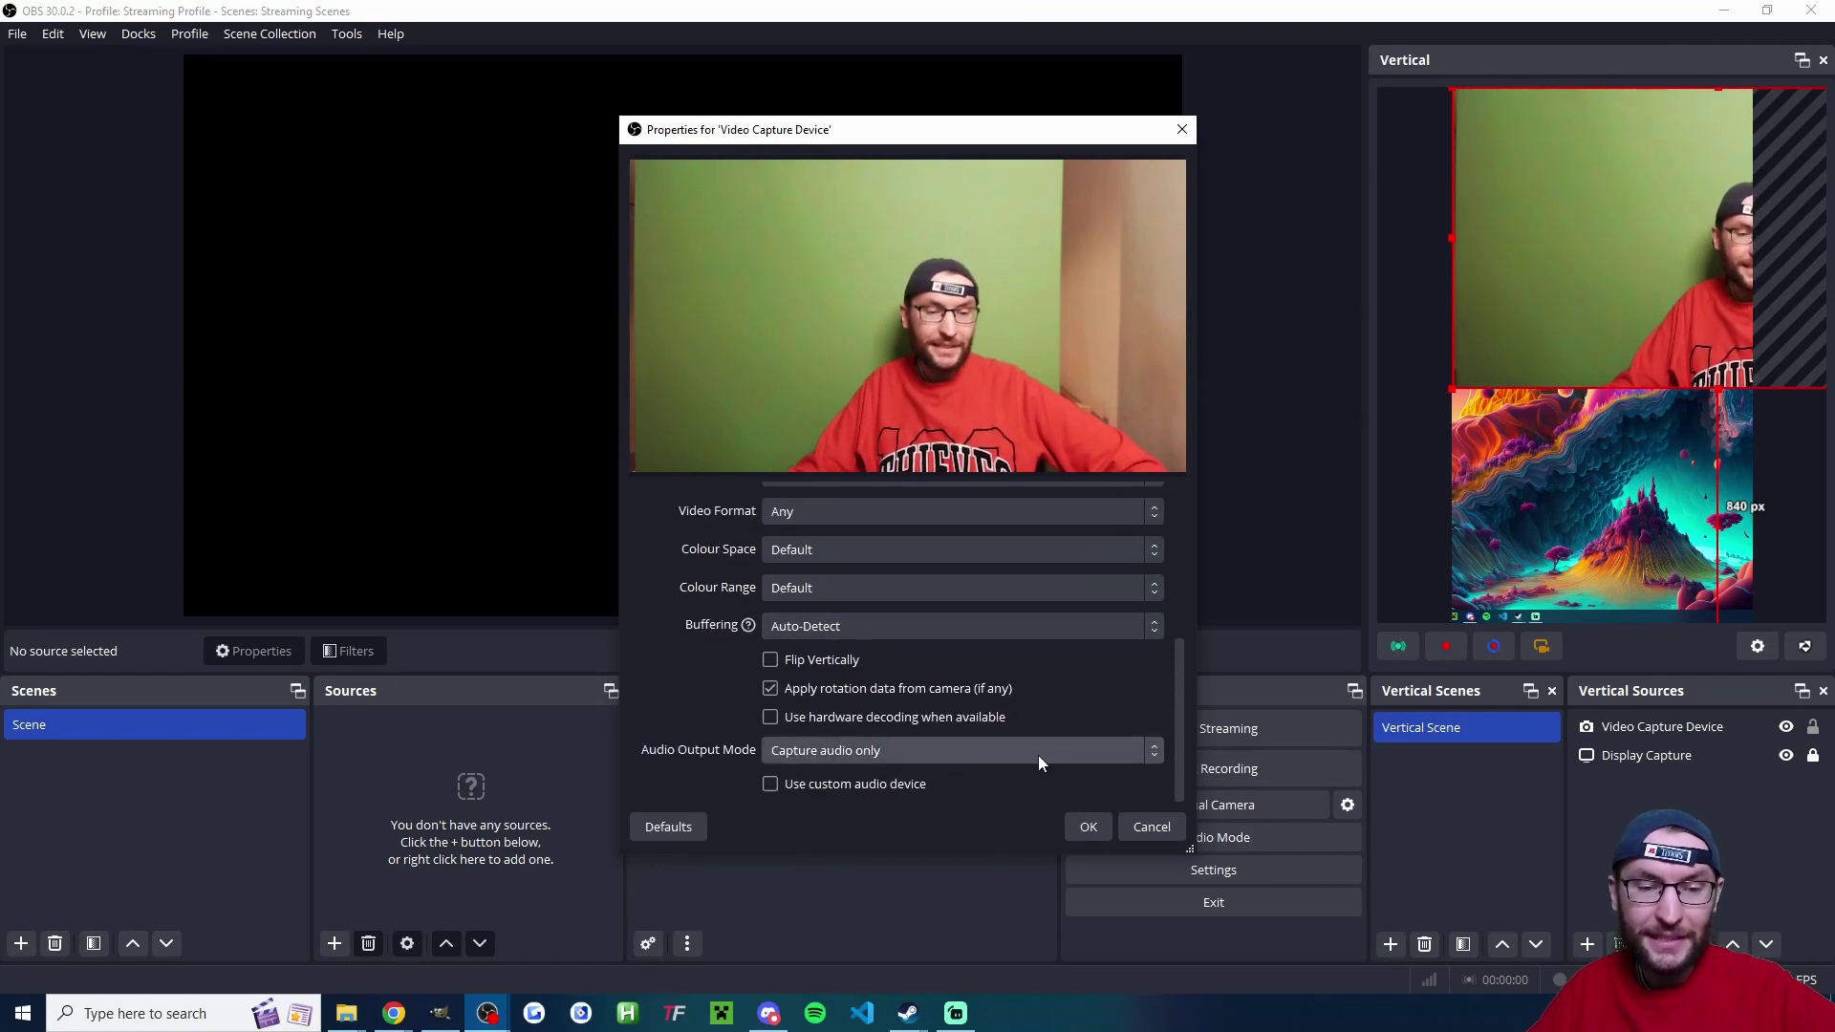
click(1084, 827)
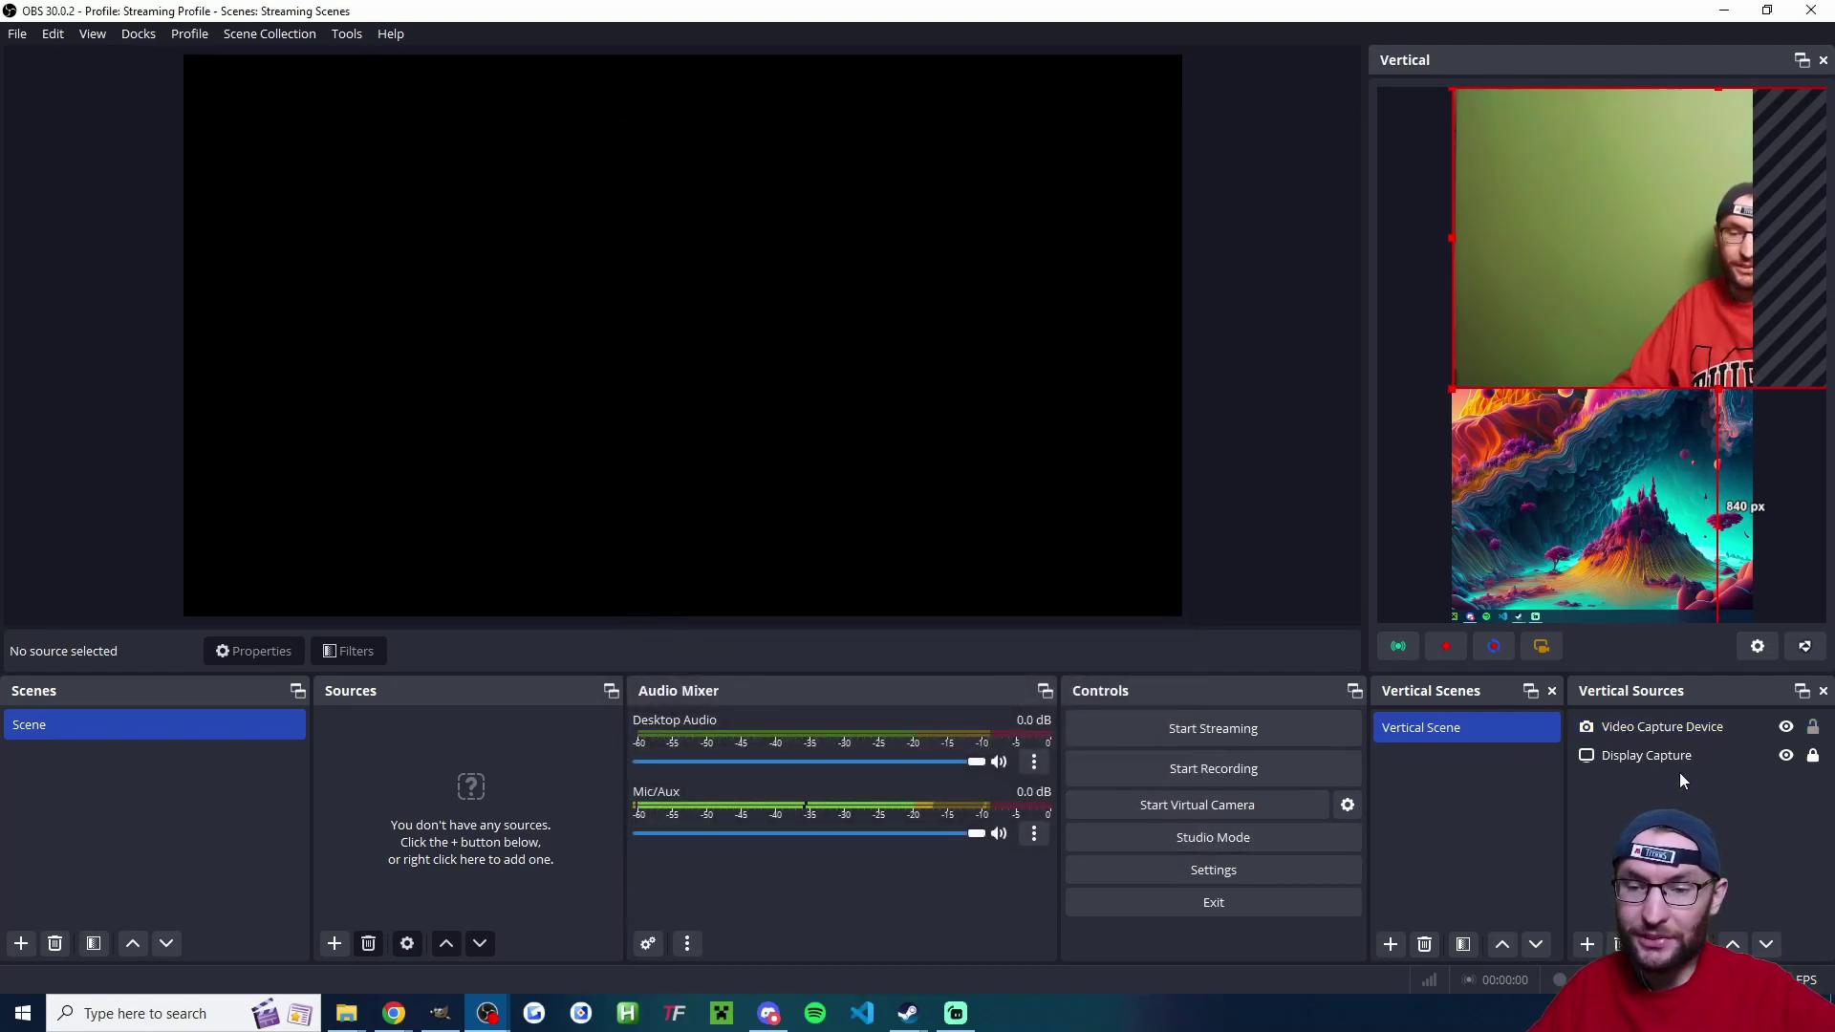
- Rename the webcam source to 'Cam 2'
click(1684, 730)
right_click(1686, 730)
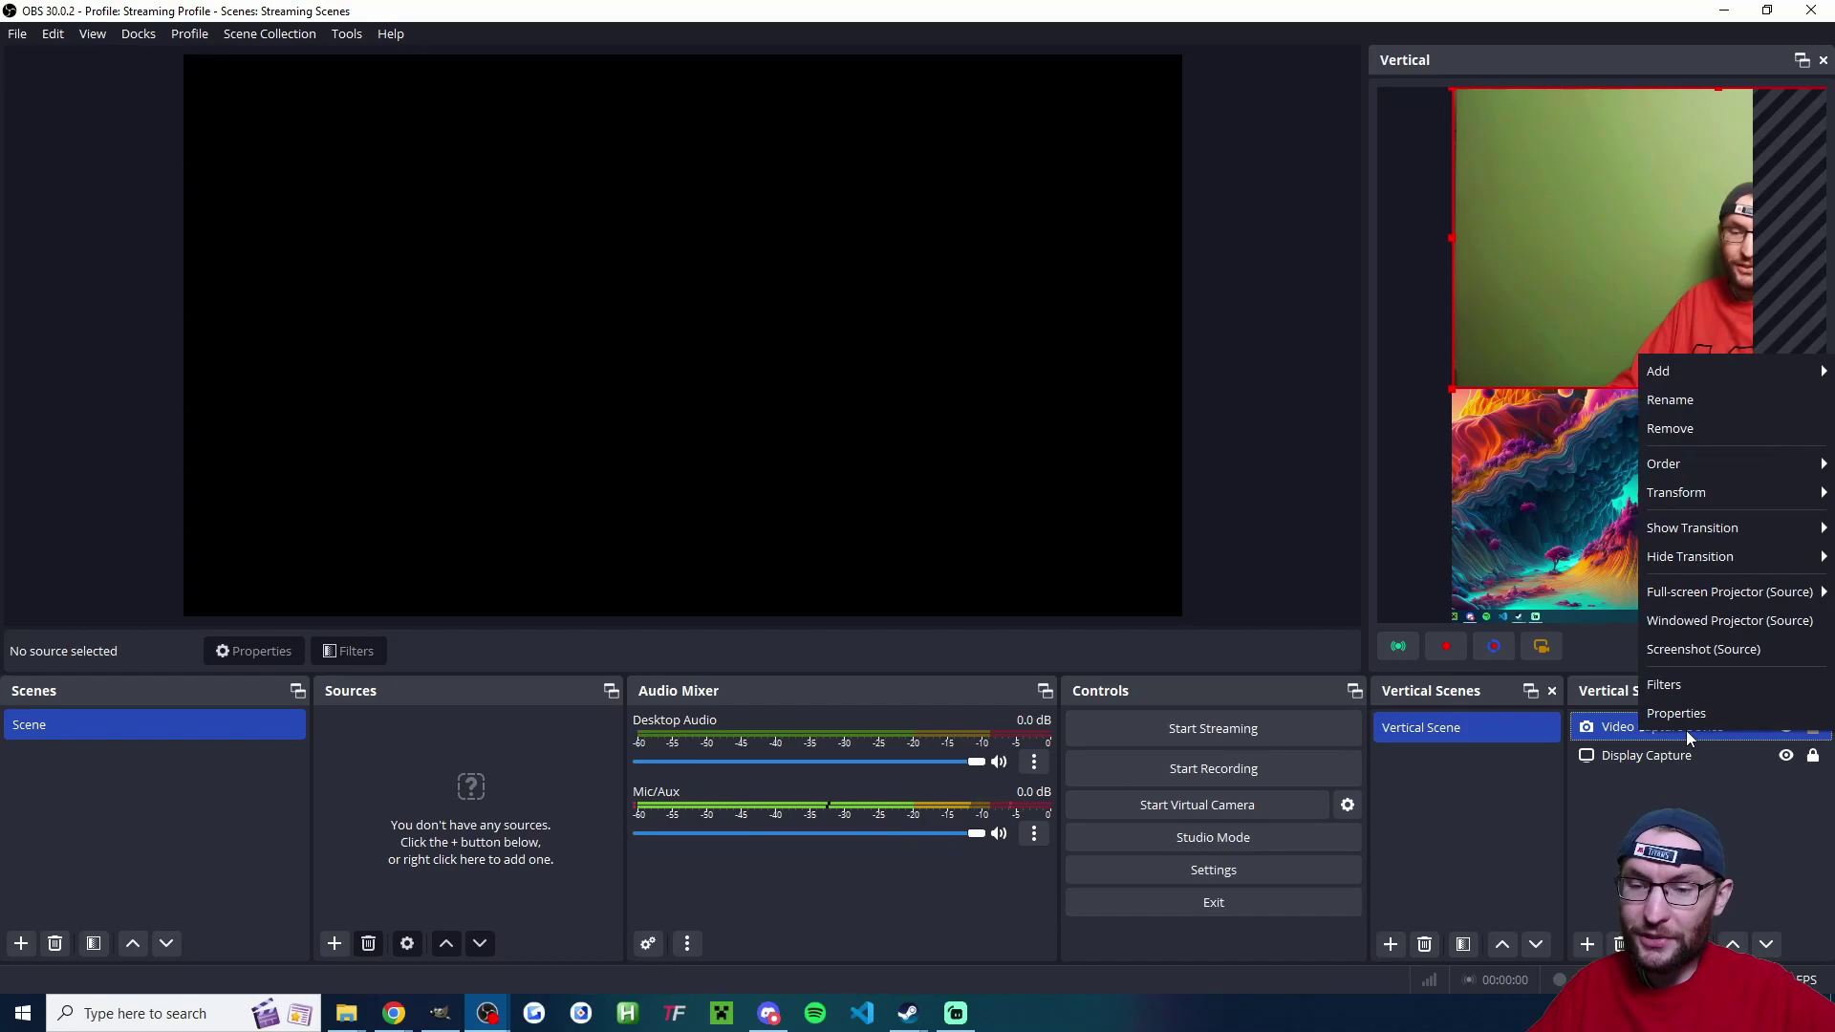
click(1694, 402)
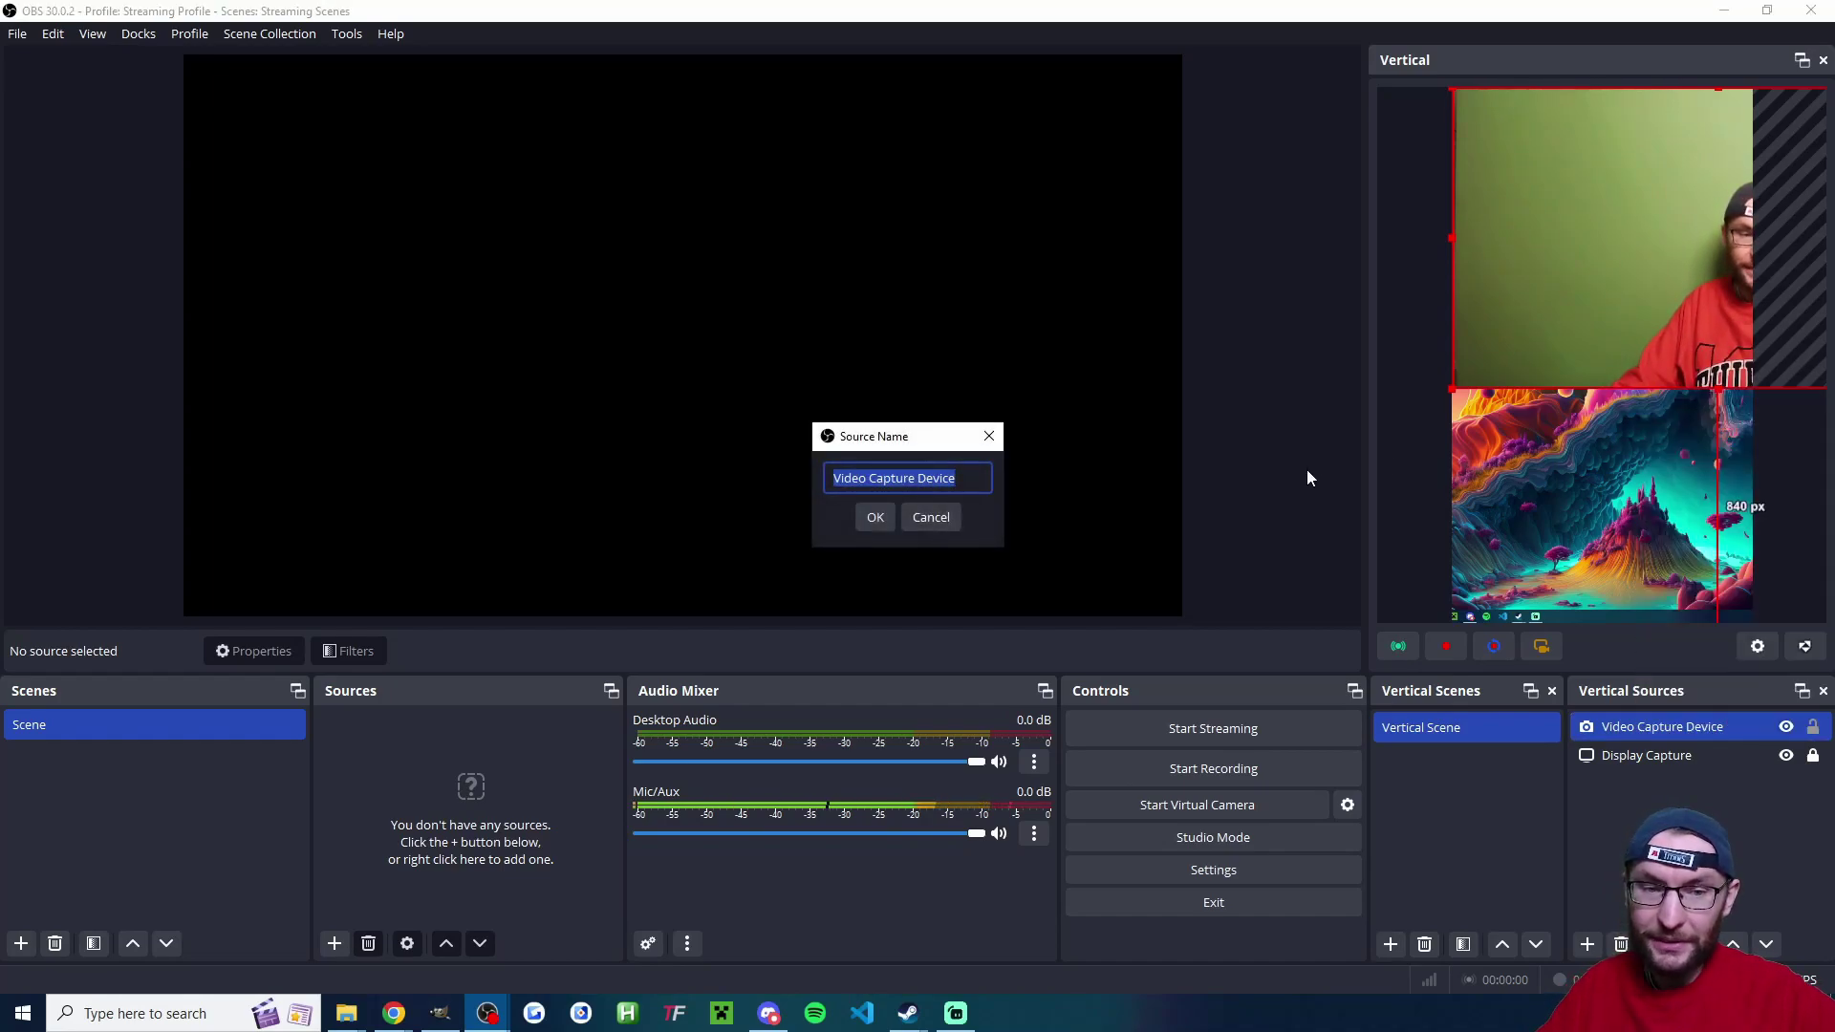
text(Cam 2)
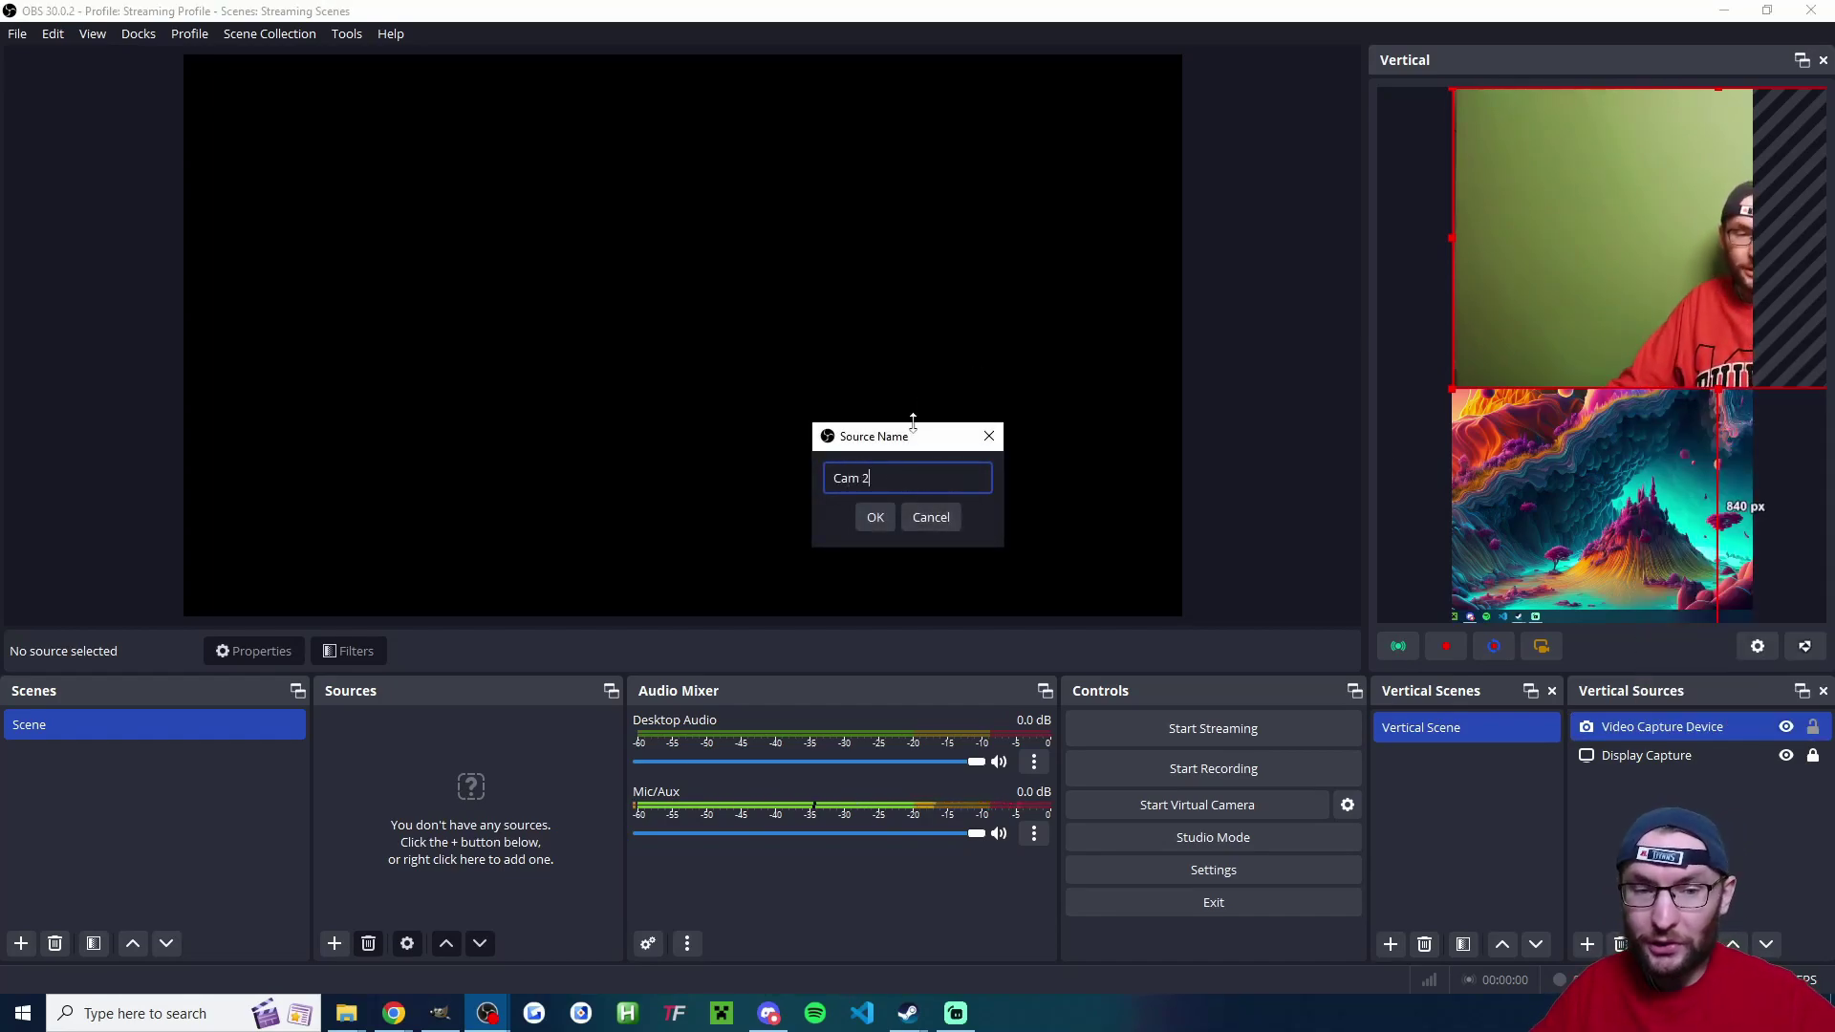
click(875, 517)
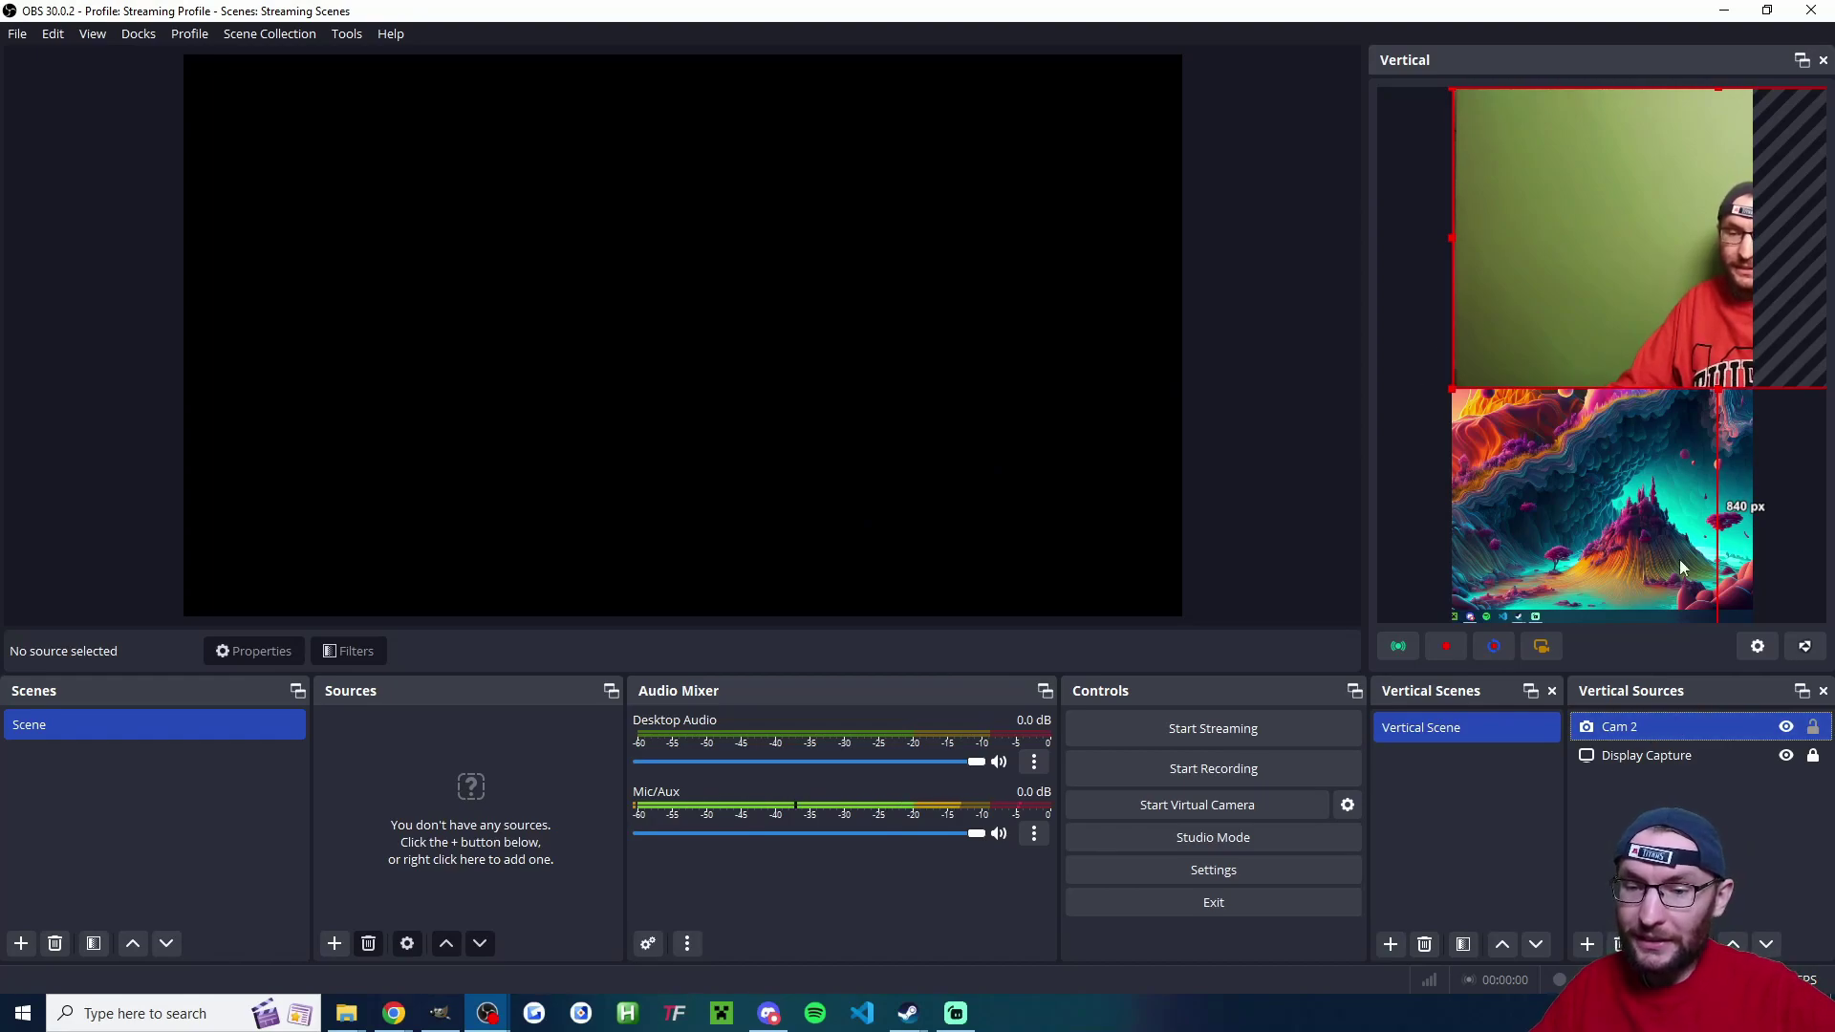
- Resize Cam 2 across the top of the vertical canvas, meeting the display capture, and centre it horizontally
drag(1718, 387, 1684, 233)
drag(1717, 161, 1753, 176)
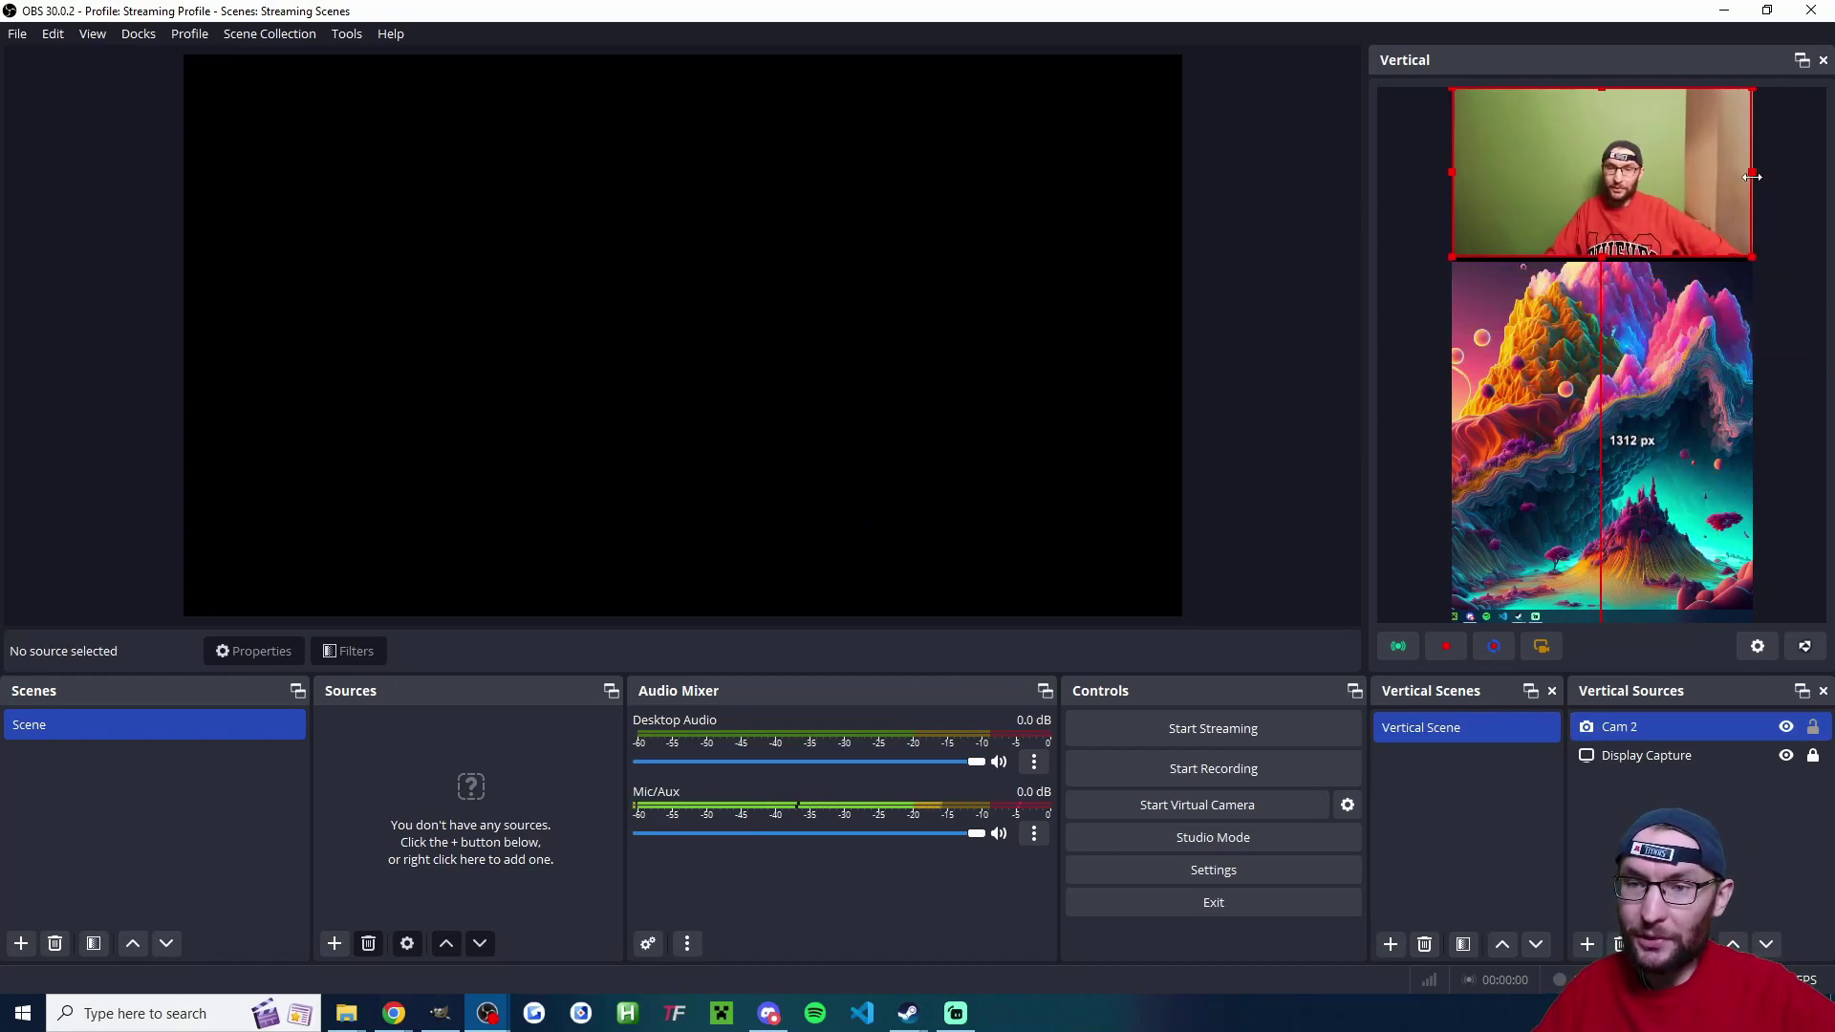
drag(1603, 258, 1605, 266)
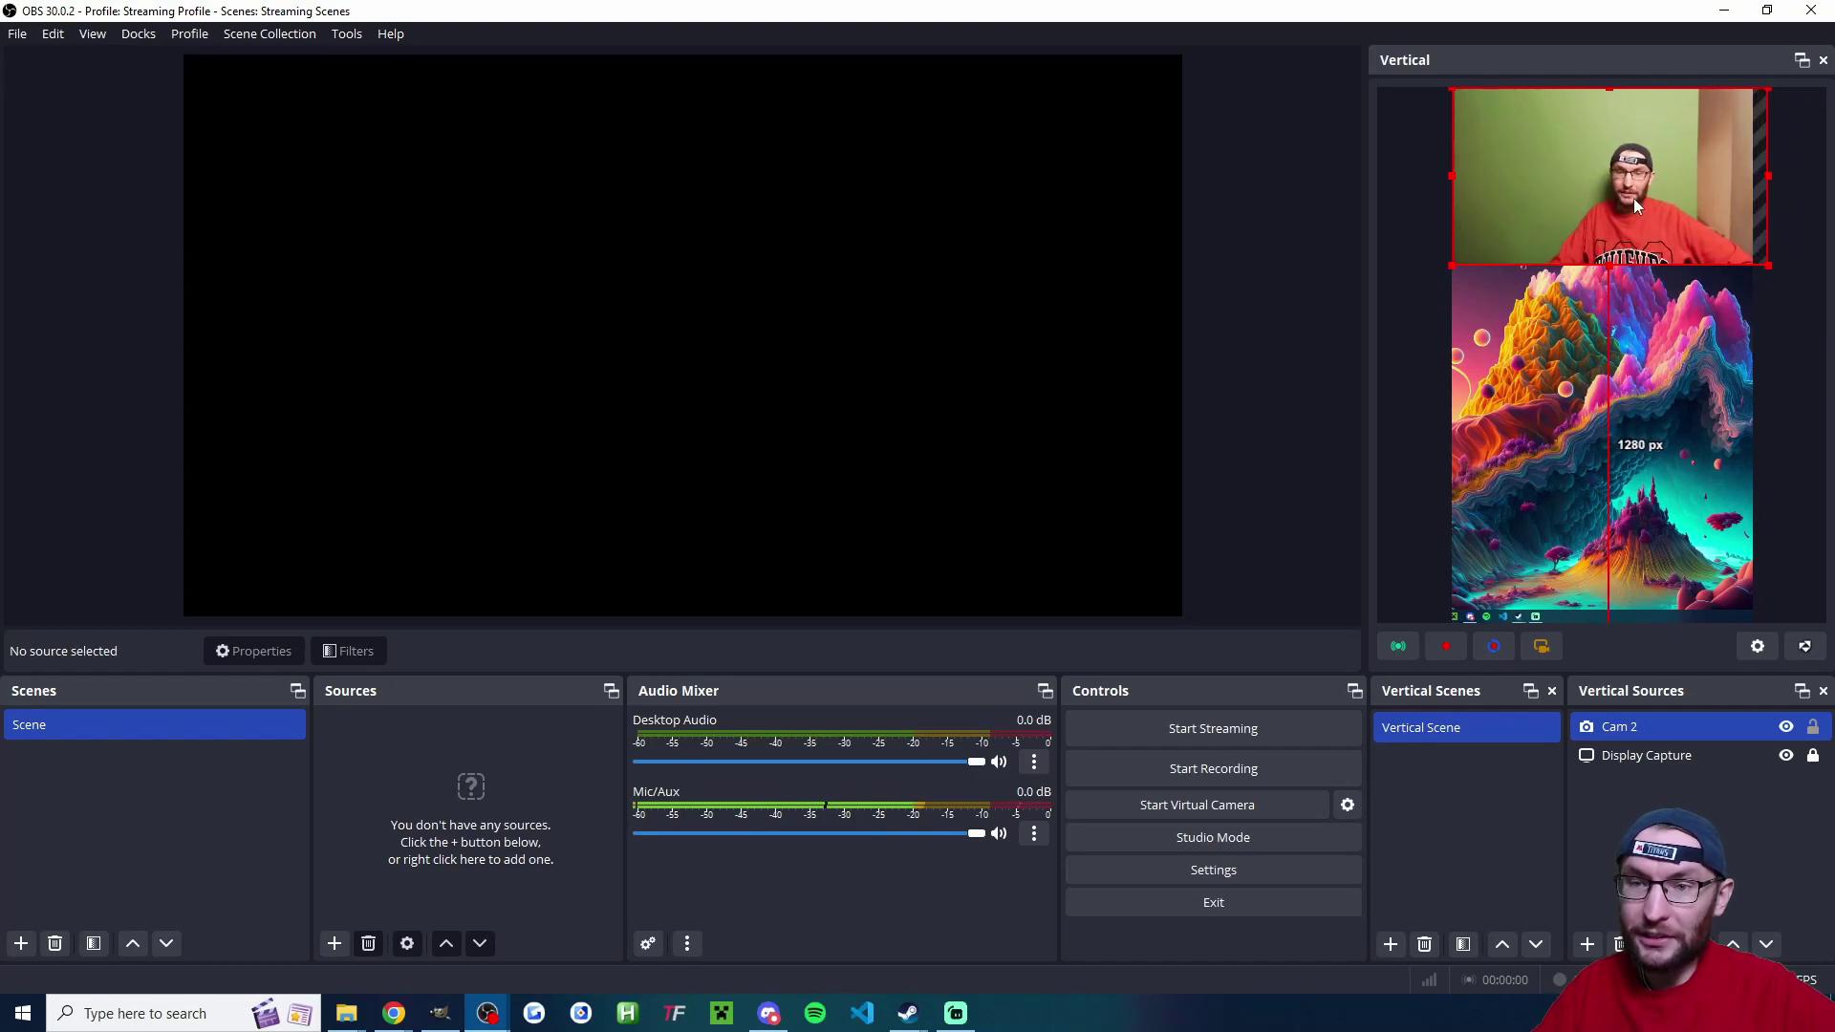
right_click(1599, 155)
mouse_move(1679, 445)
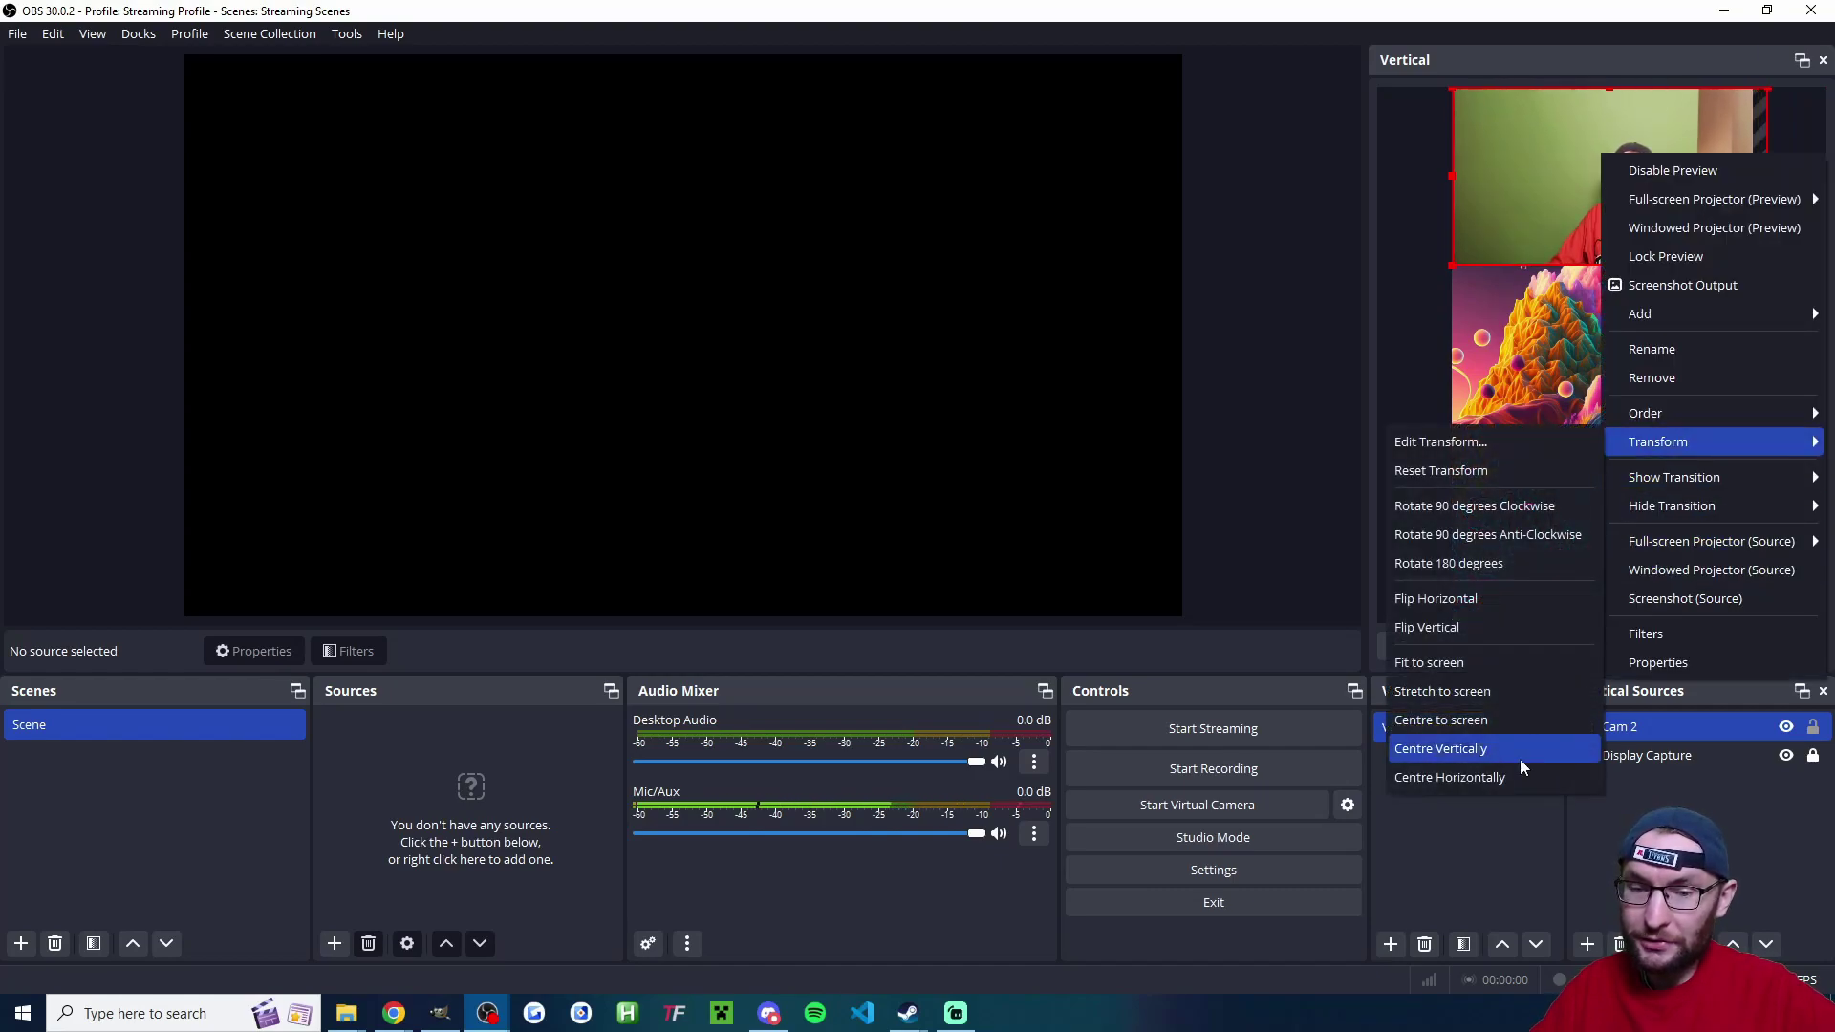
click(1519, 759)
click(1663, 860)
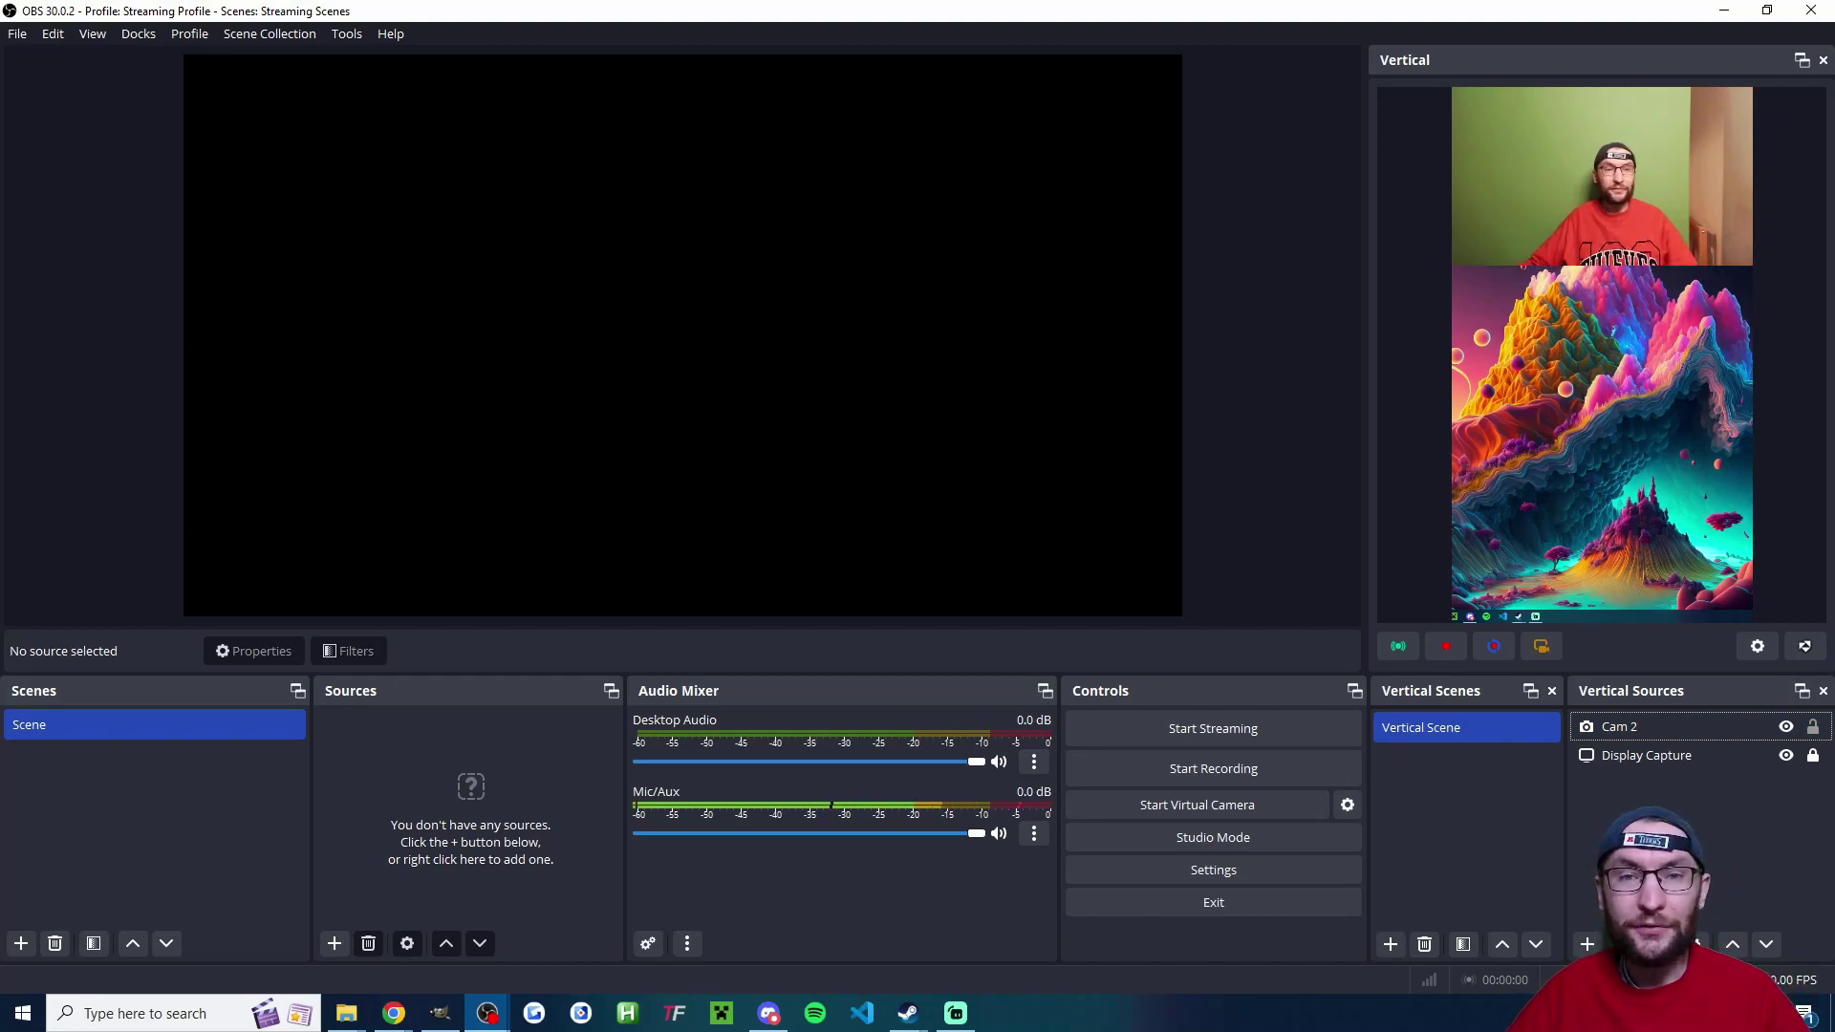
click(1816, 731)
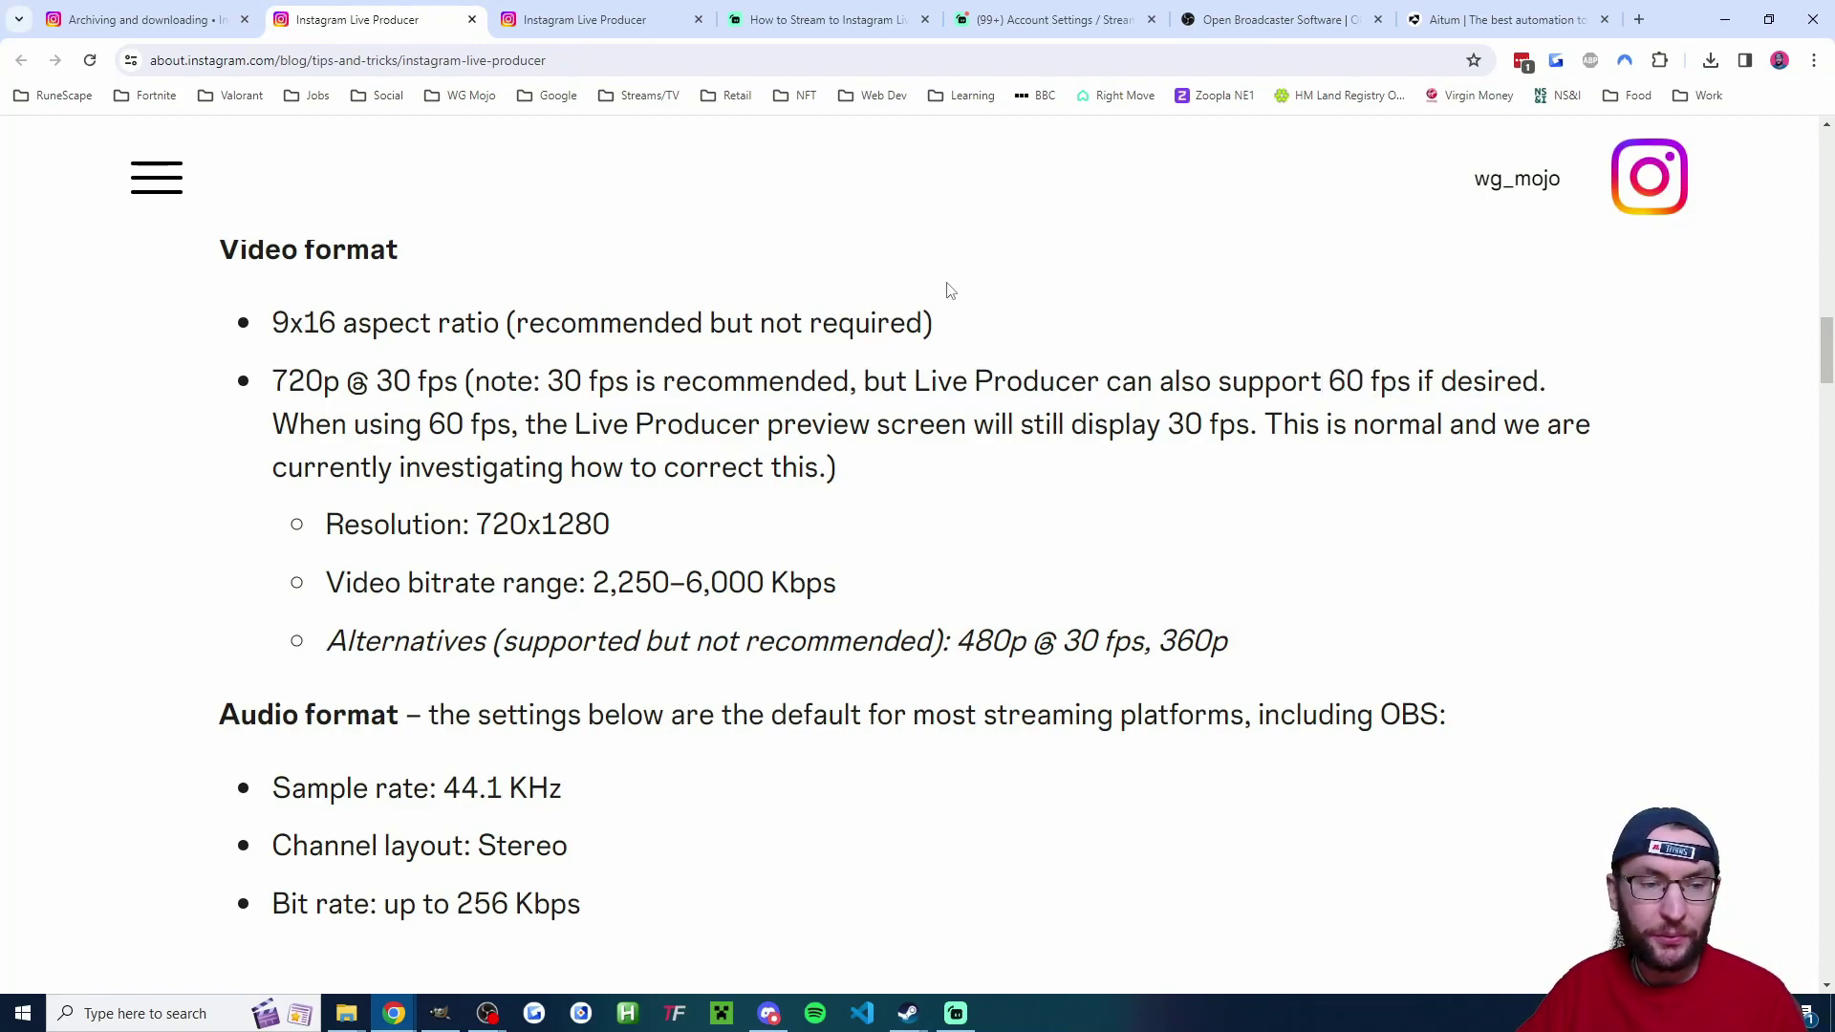
- Highlight the recommended 720x1280 resolution in Instagram's Live Producer video format guide
drag(630, 542, 477, 526)
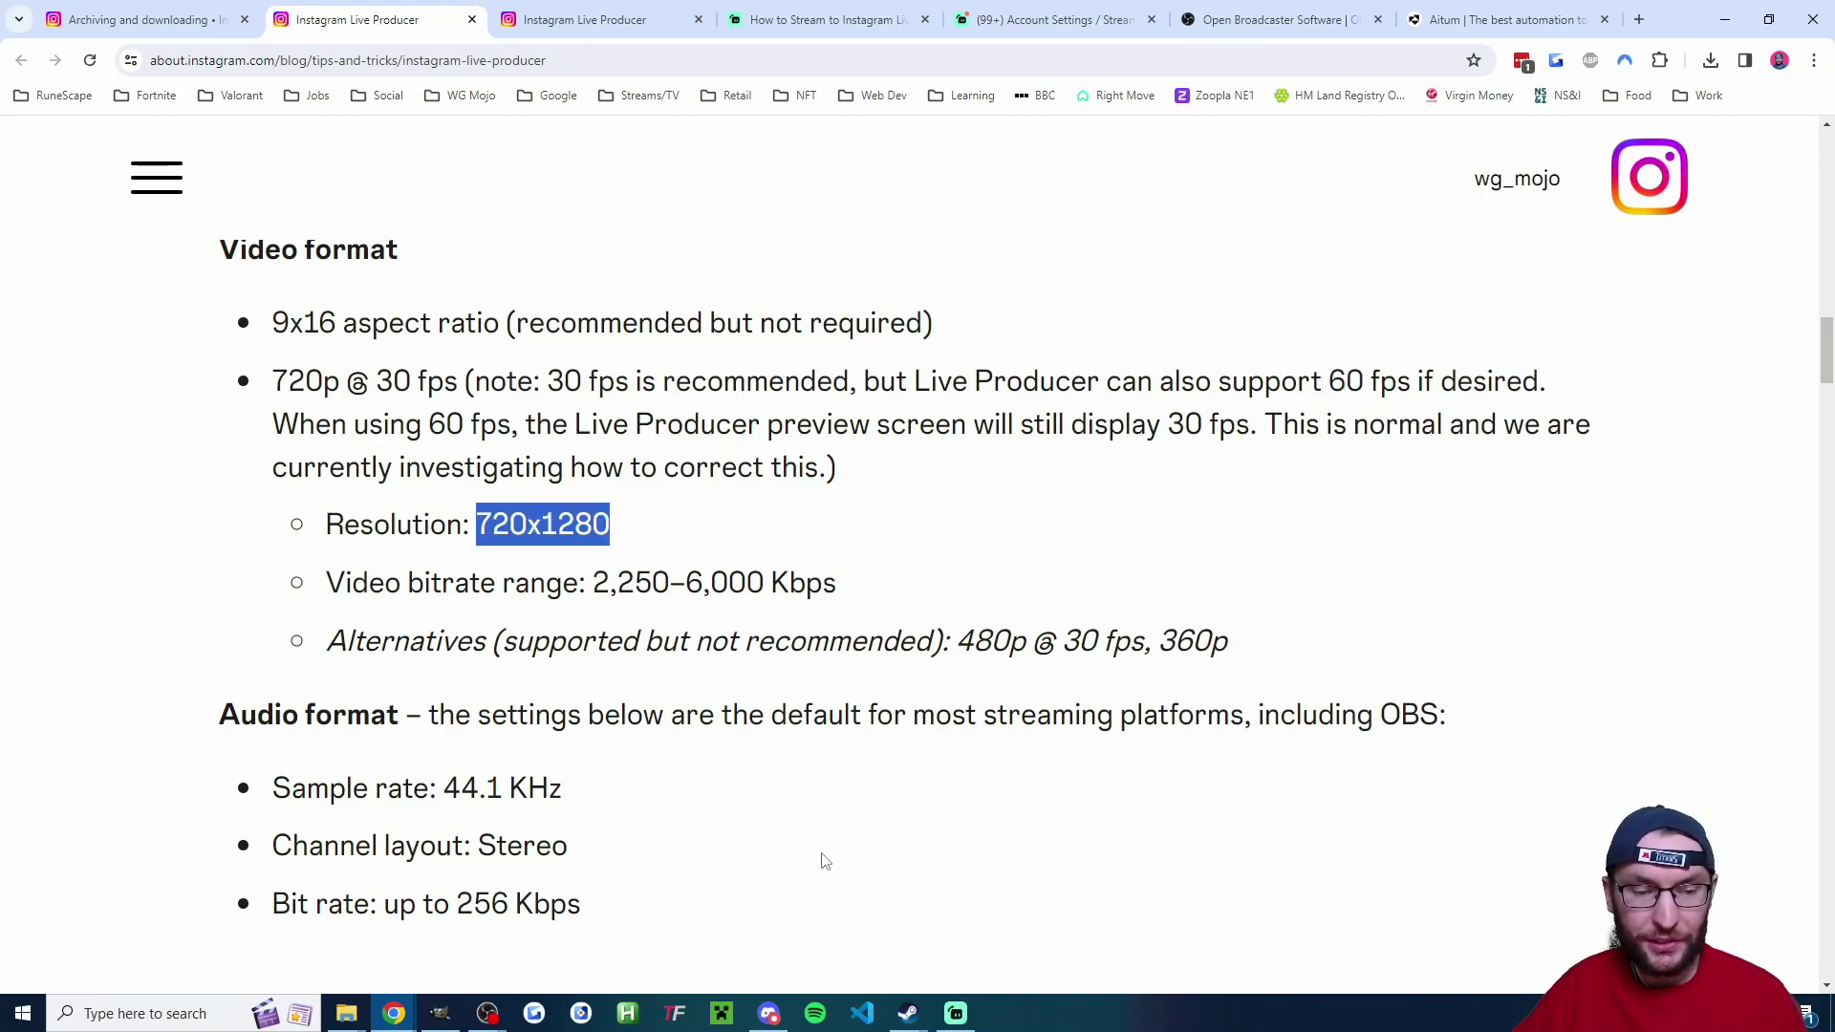
- Back in OBS Vertical Settings, set the vertical canvas resolution to 720x1280
mouse_move(496, 1002)
click(569, 960)
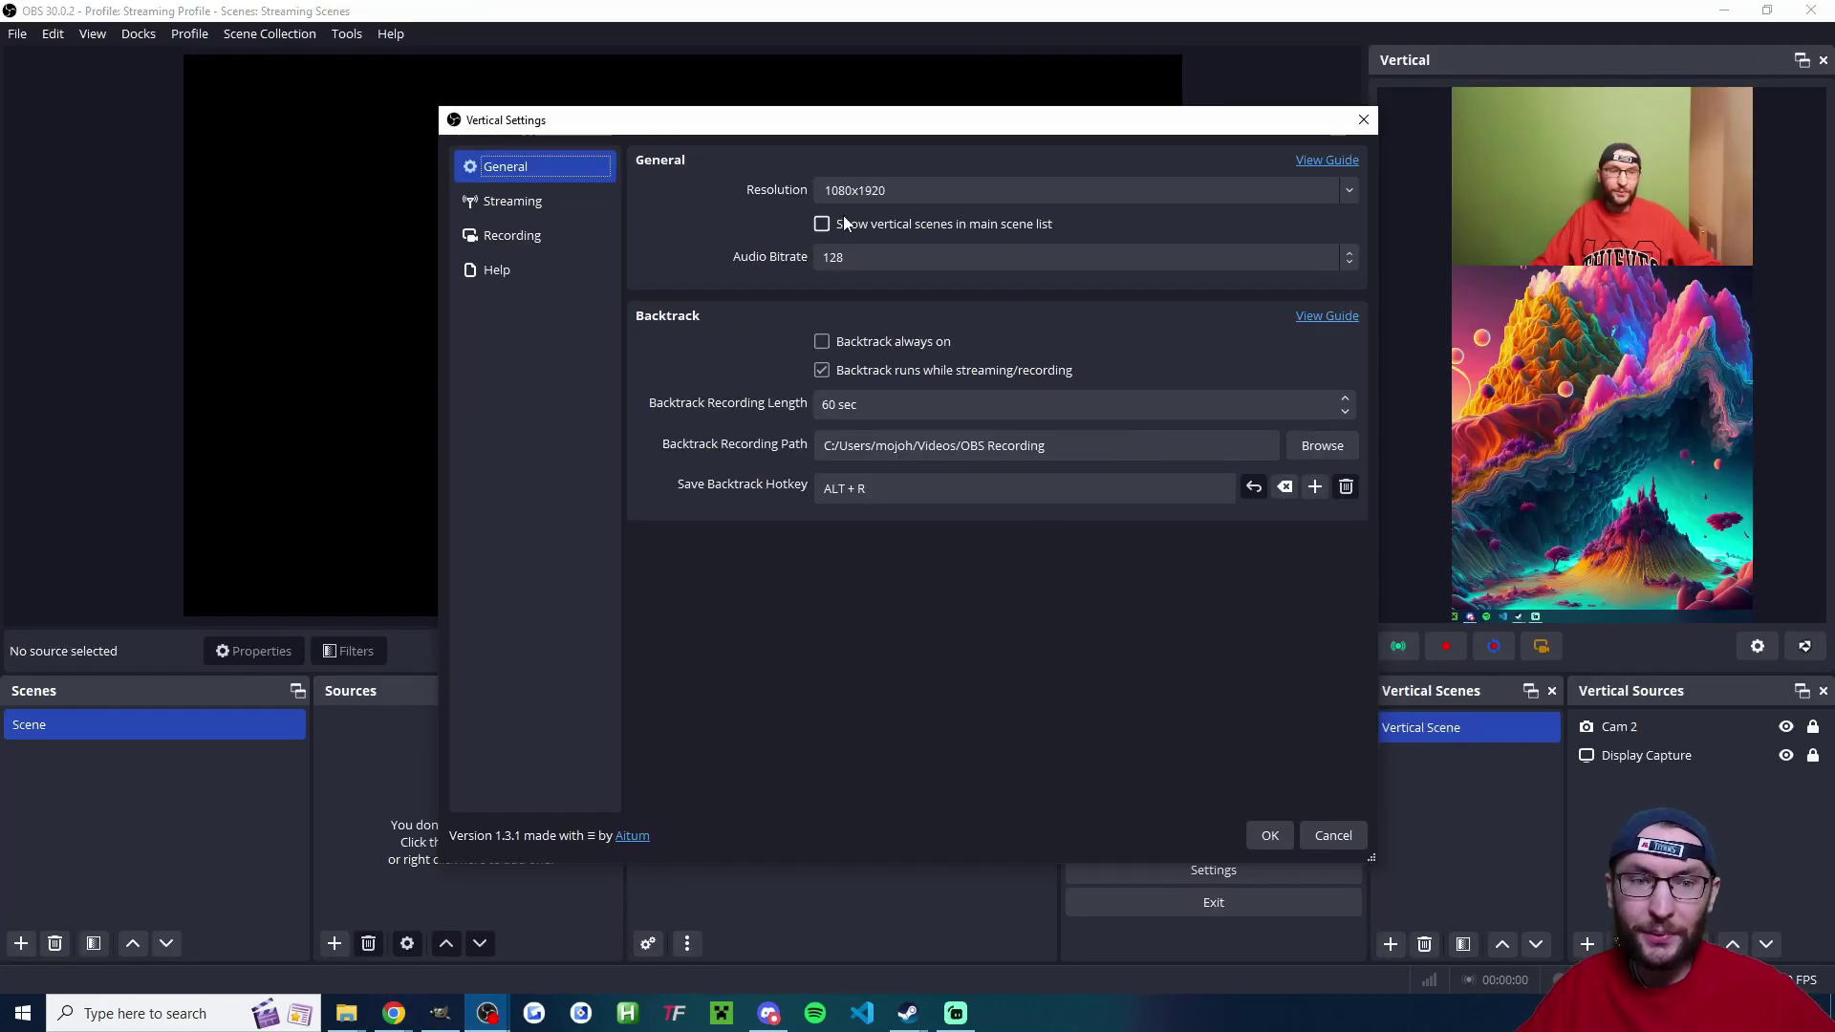
click(1344, 191)
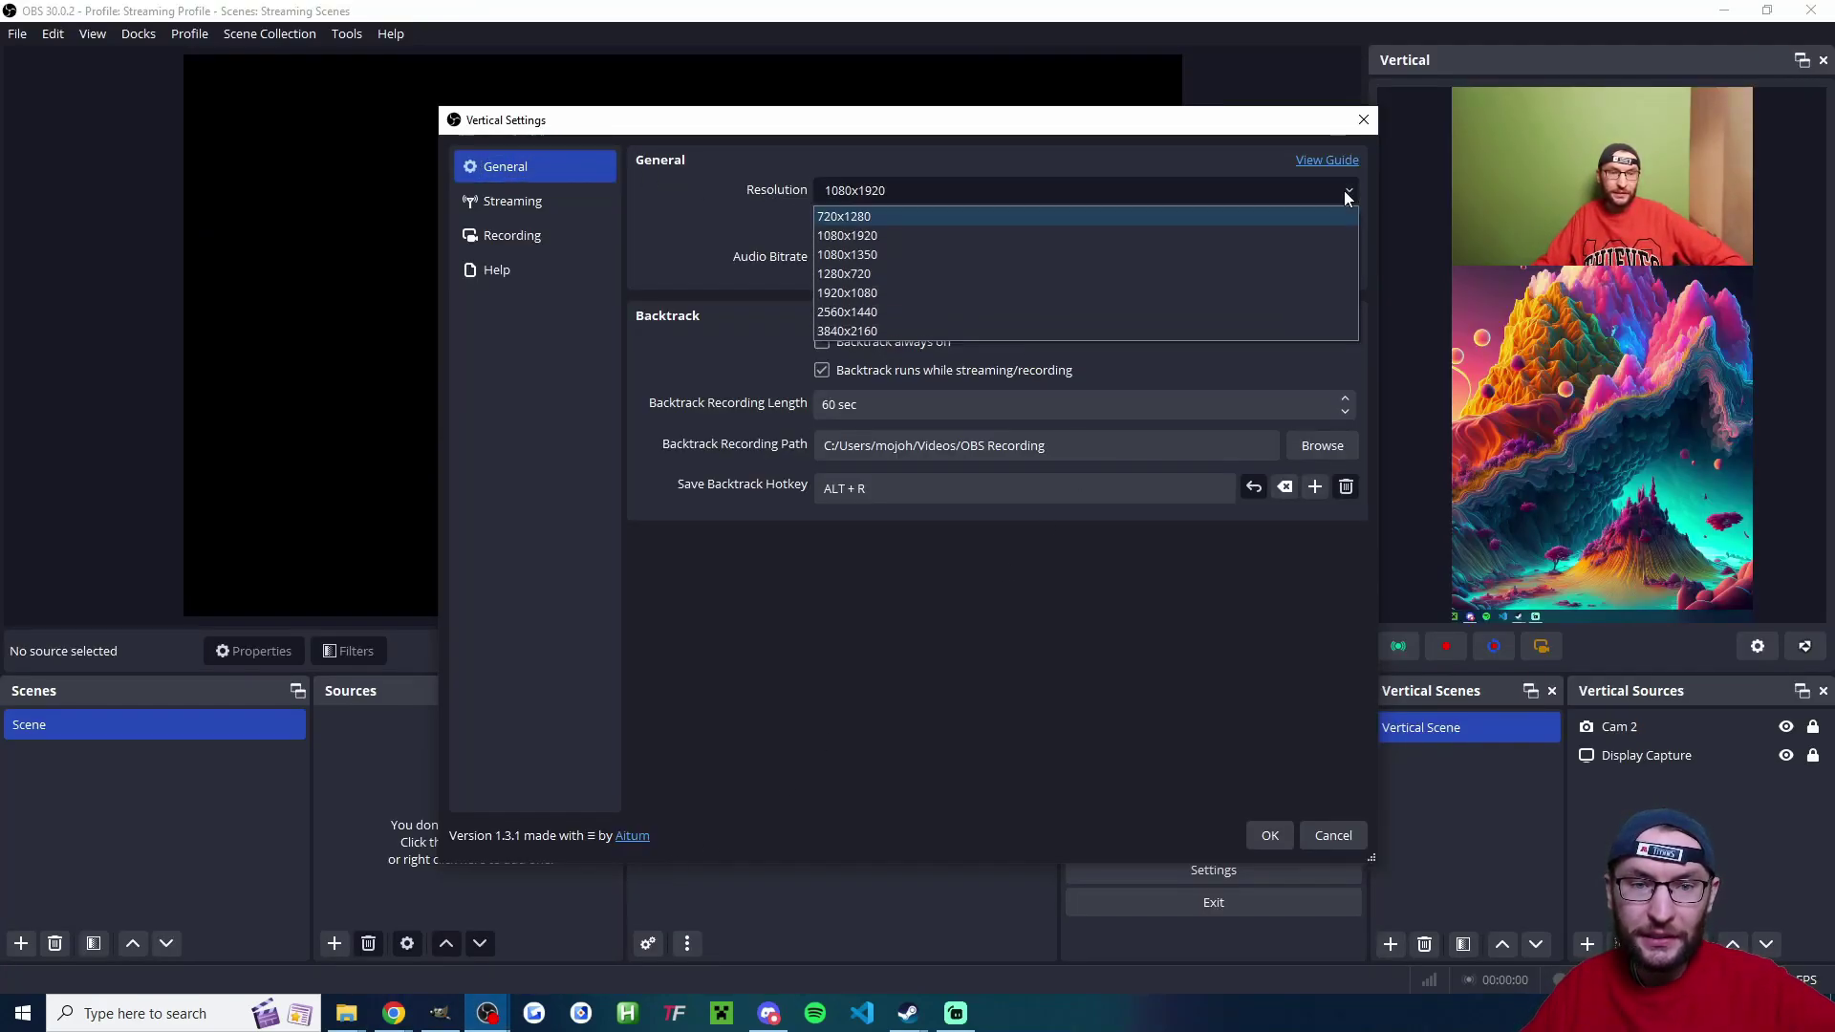
click(836, 220)
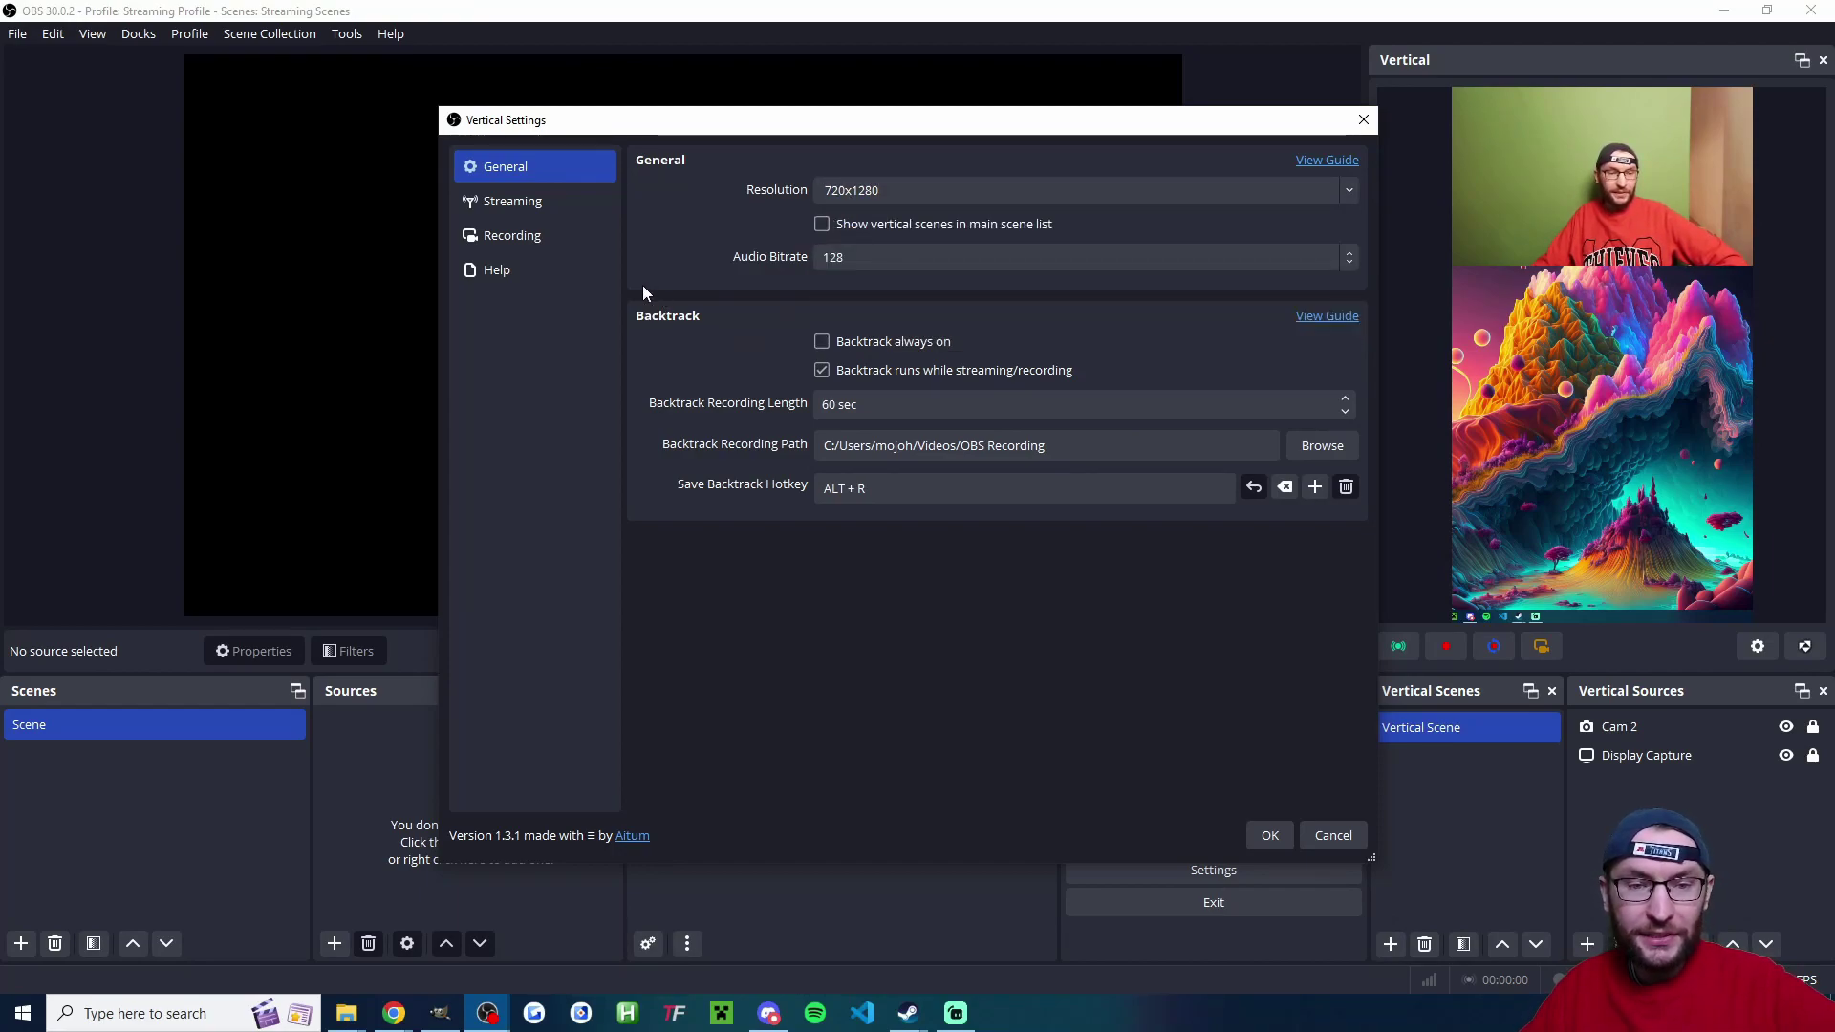
- Show the vertical streaming destinations and select the Instagram entry's name
click(528, 205)
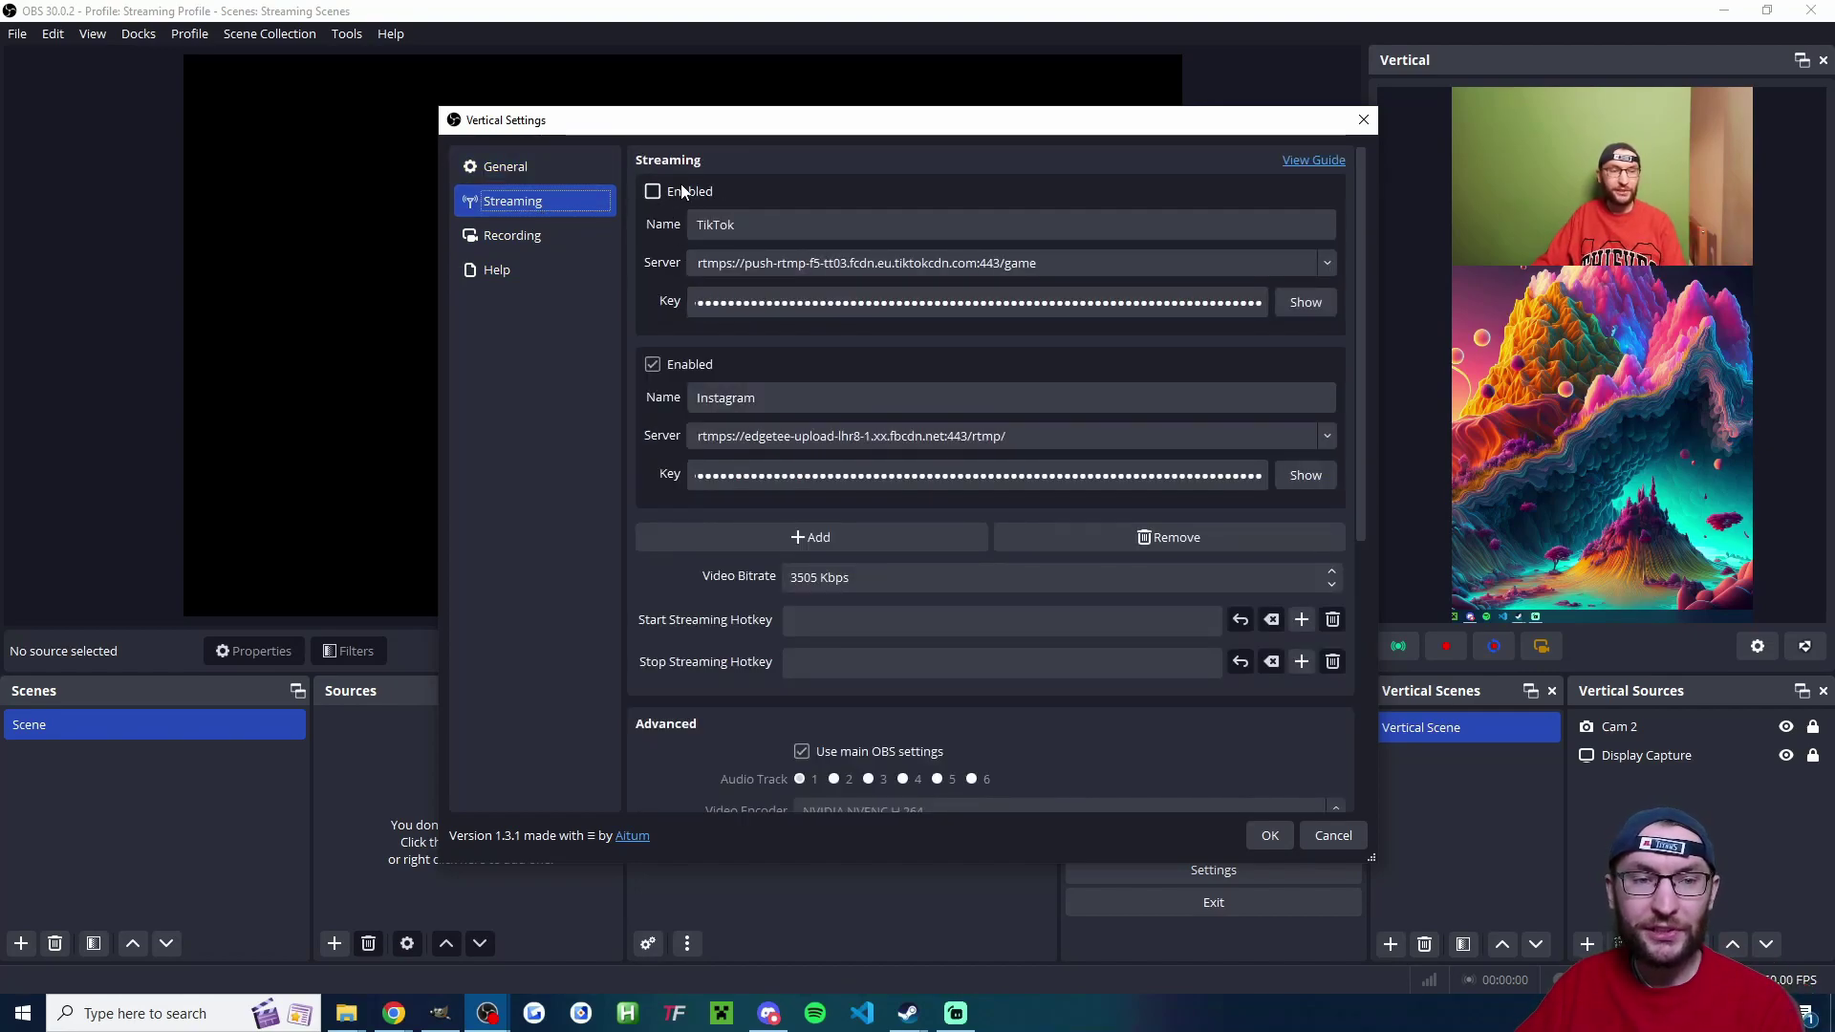
scroll(733, 323, down, 2)
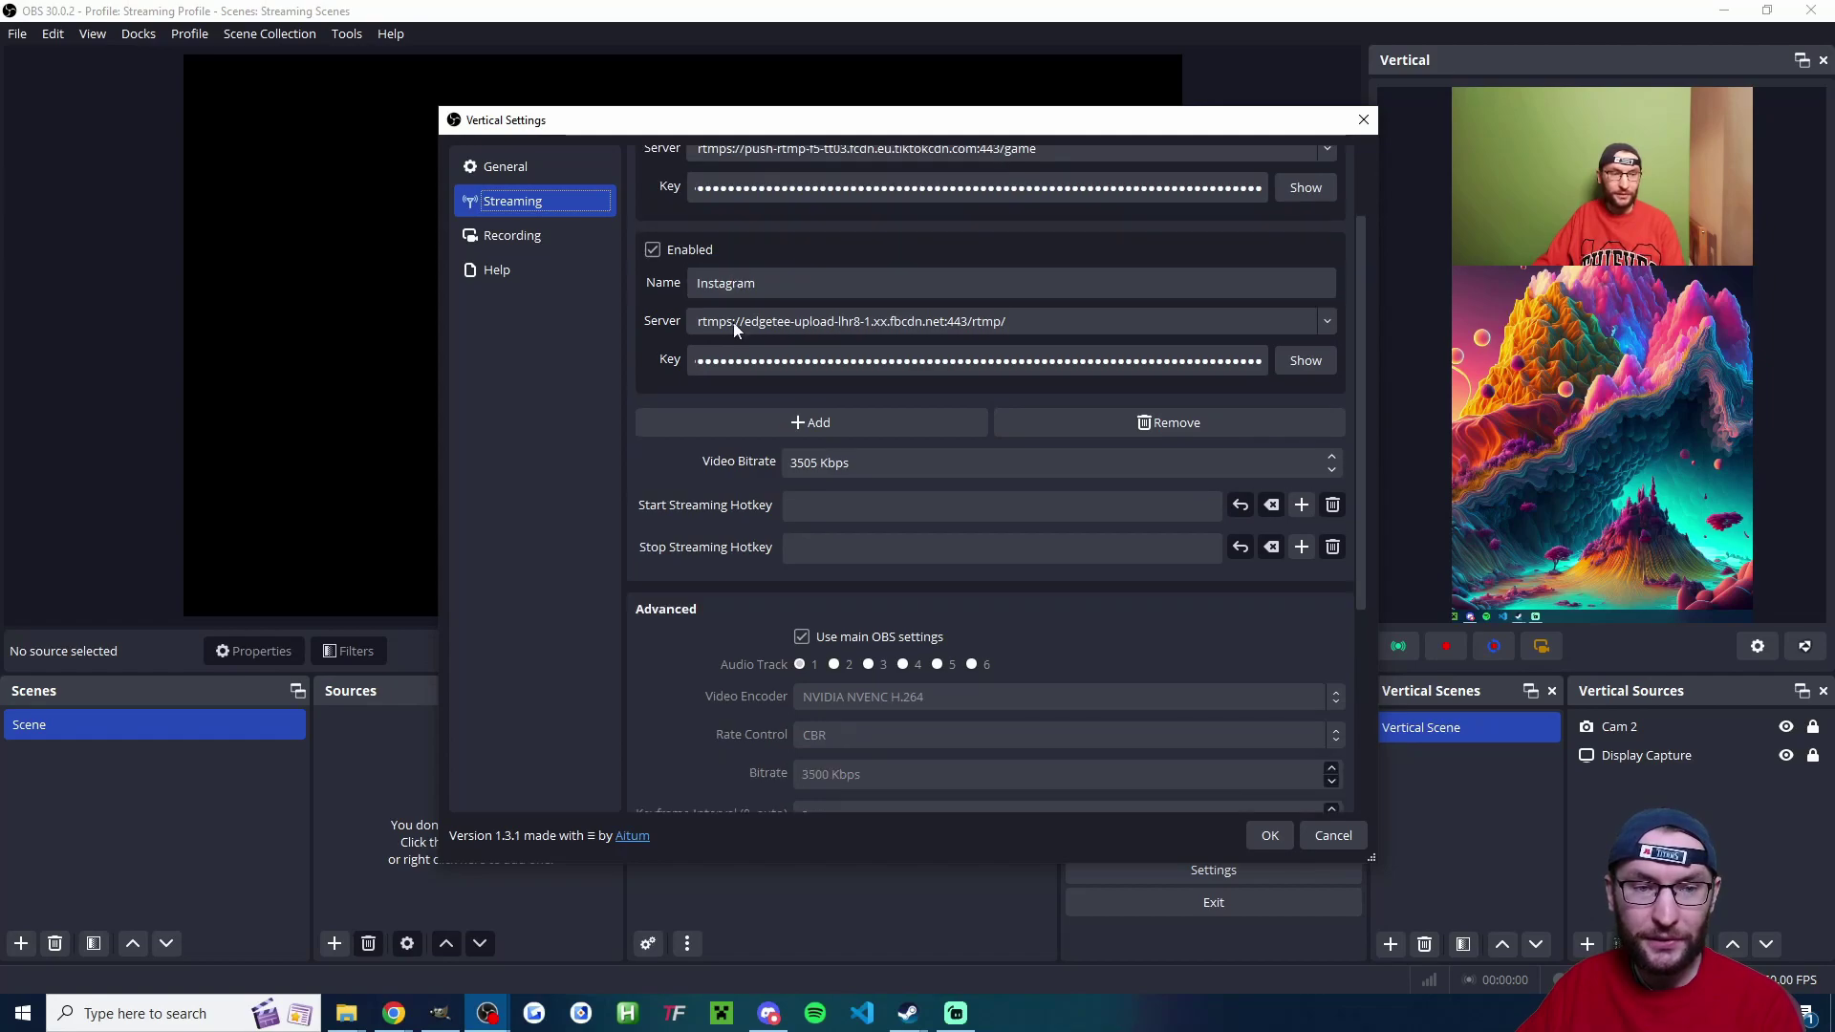
click(731, 283)
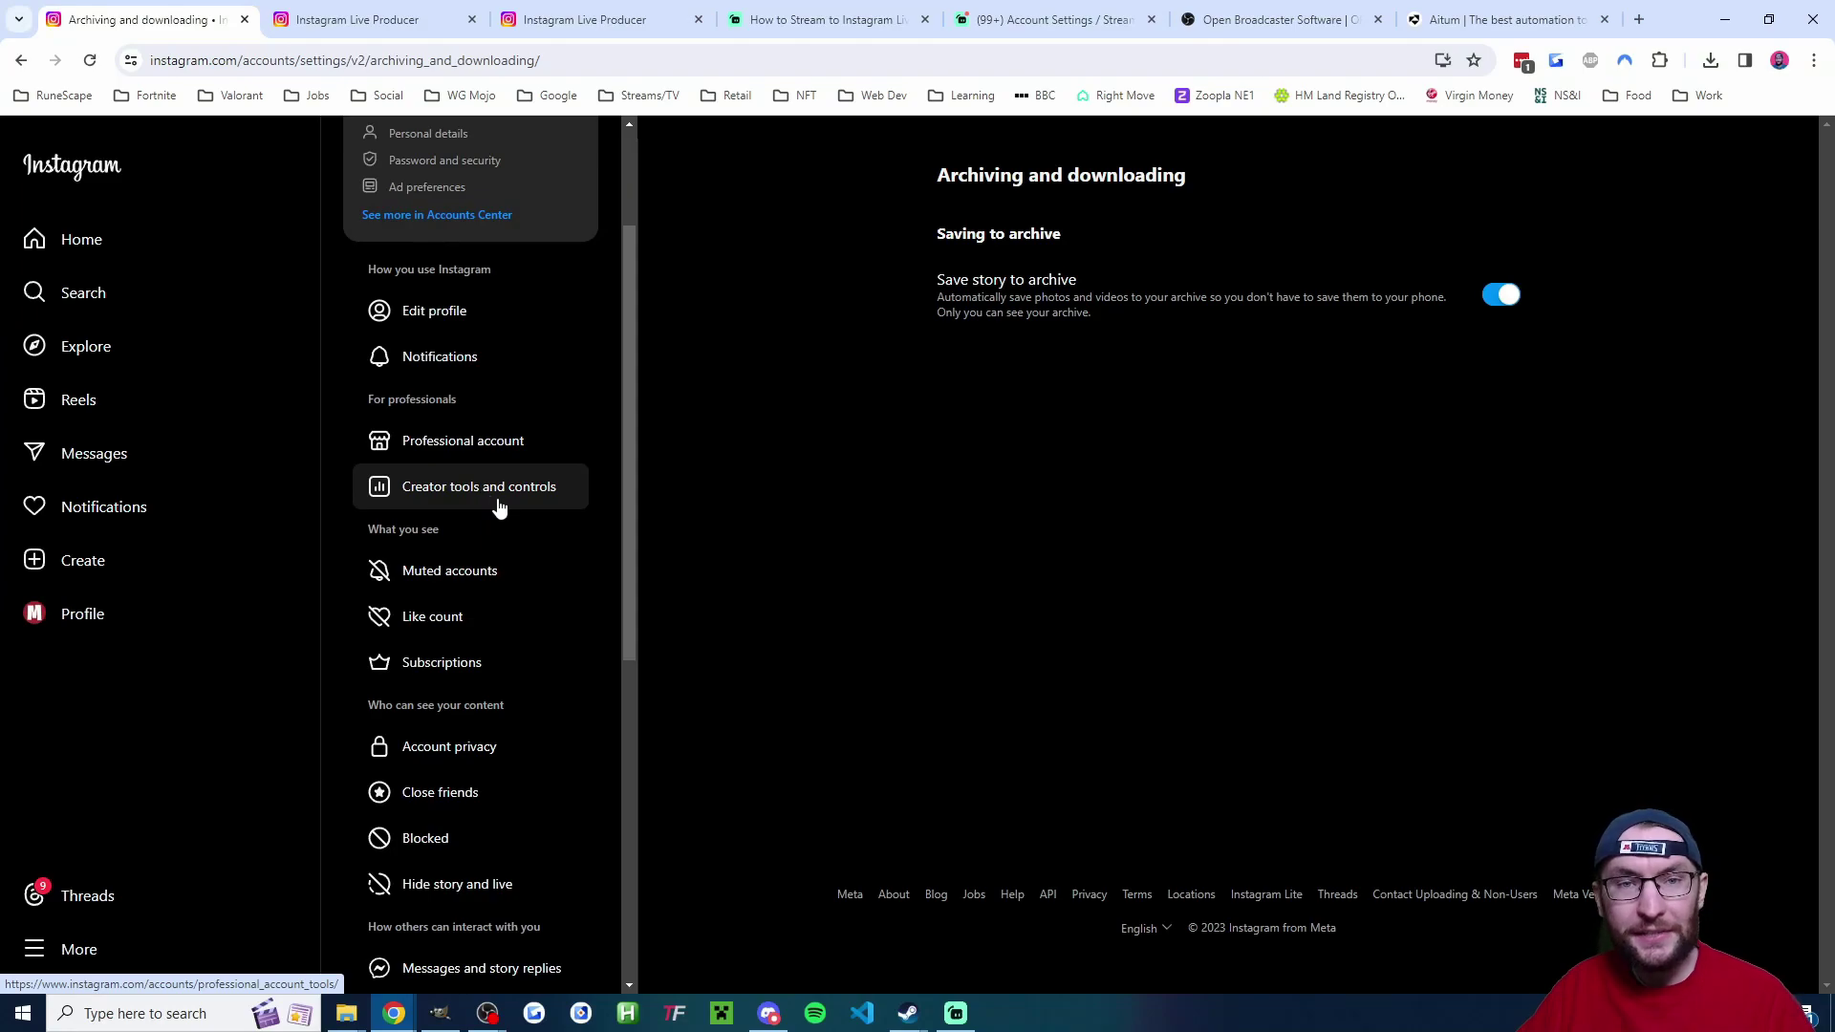
- Open Instagram's Creator tools and controls page, then the Create menu showing Post and Live video
click(485, 497)
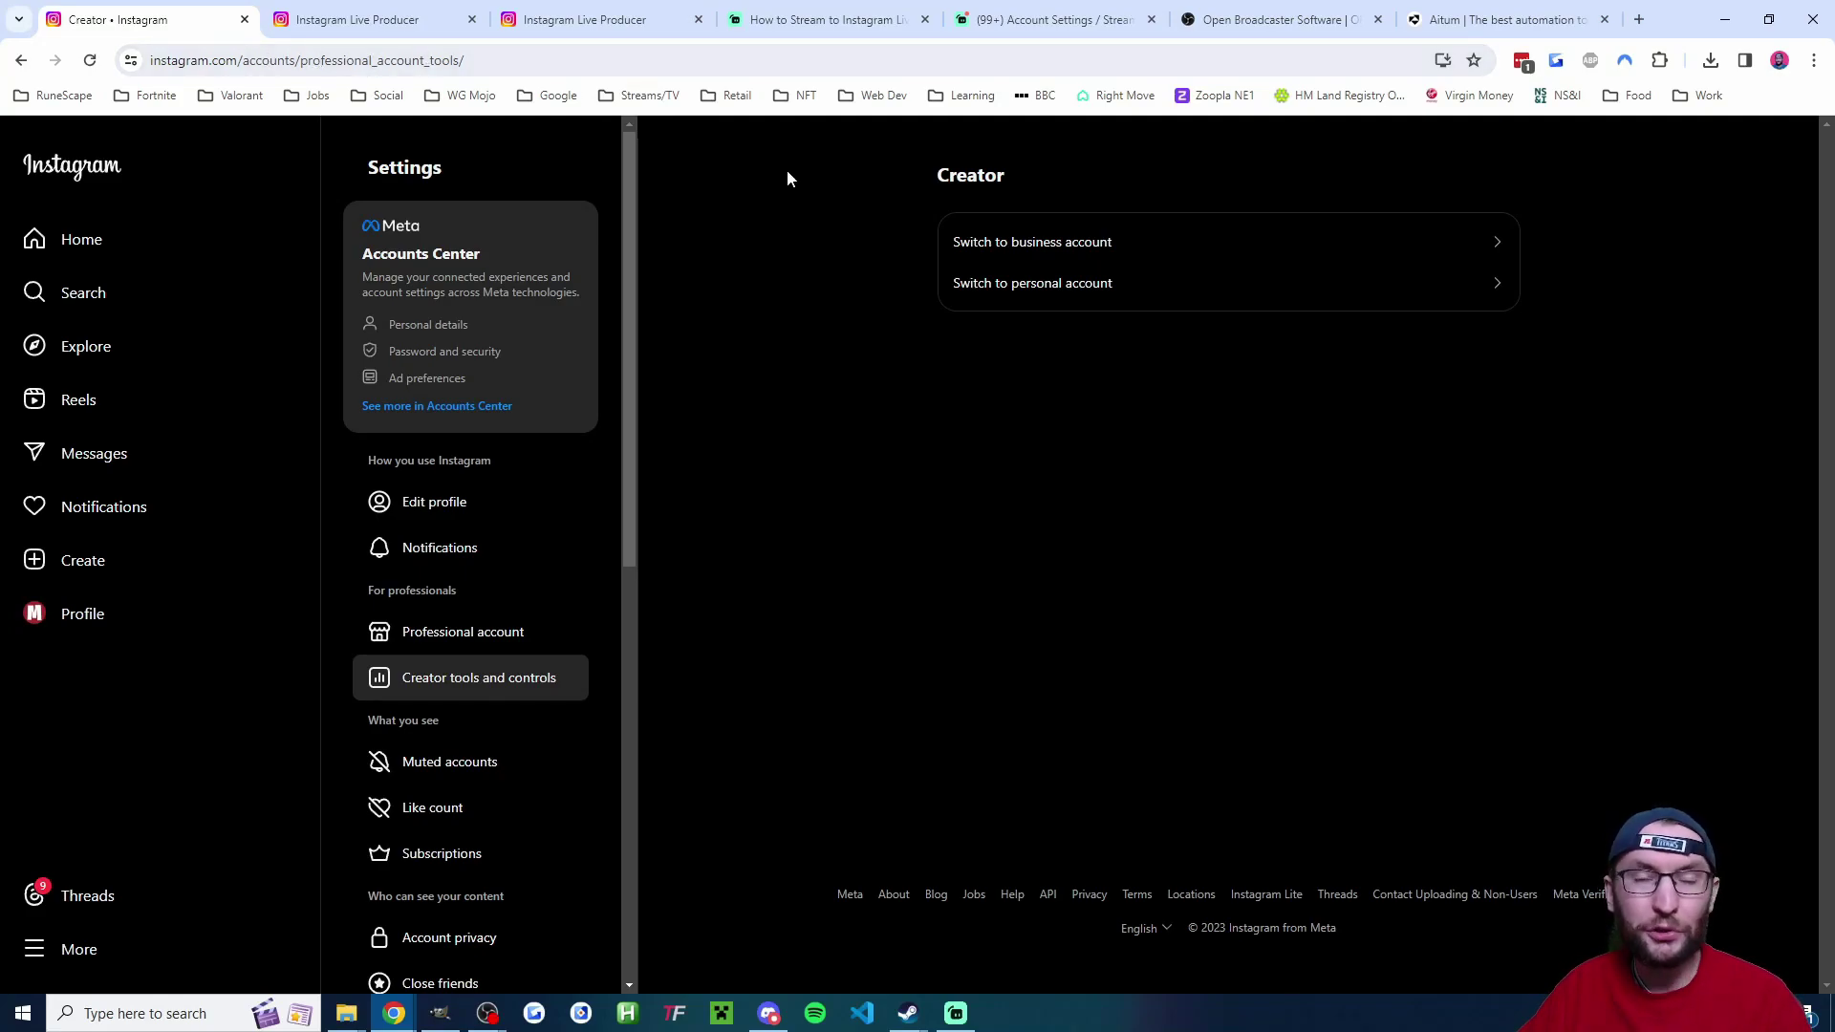
drag(1061, 187, 1340, 383)
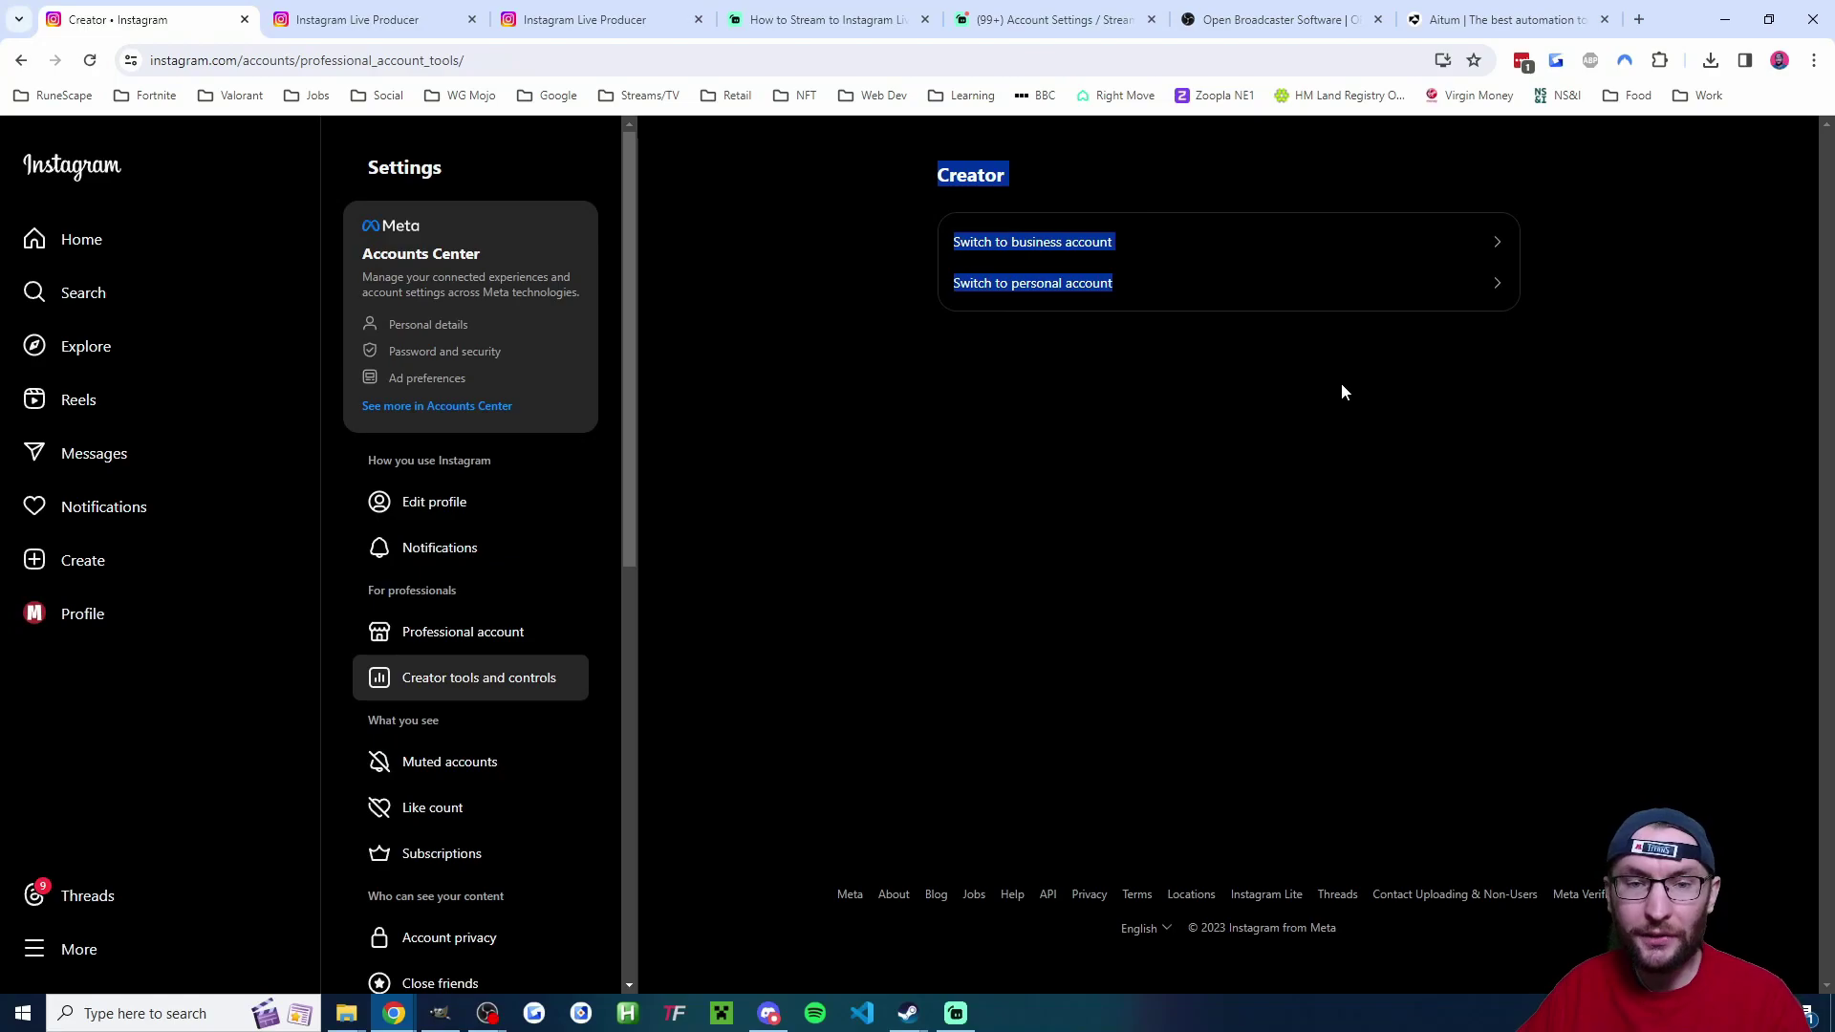
click(1329, 382)
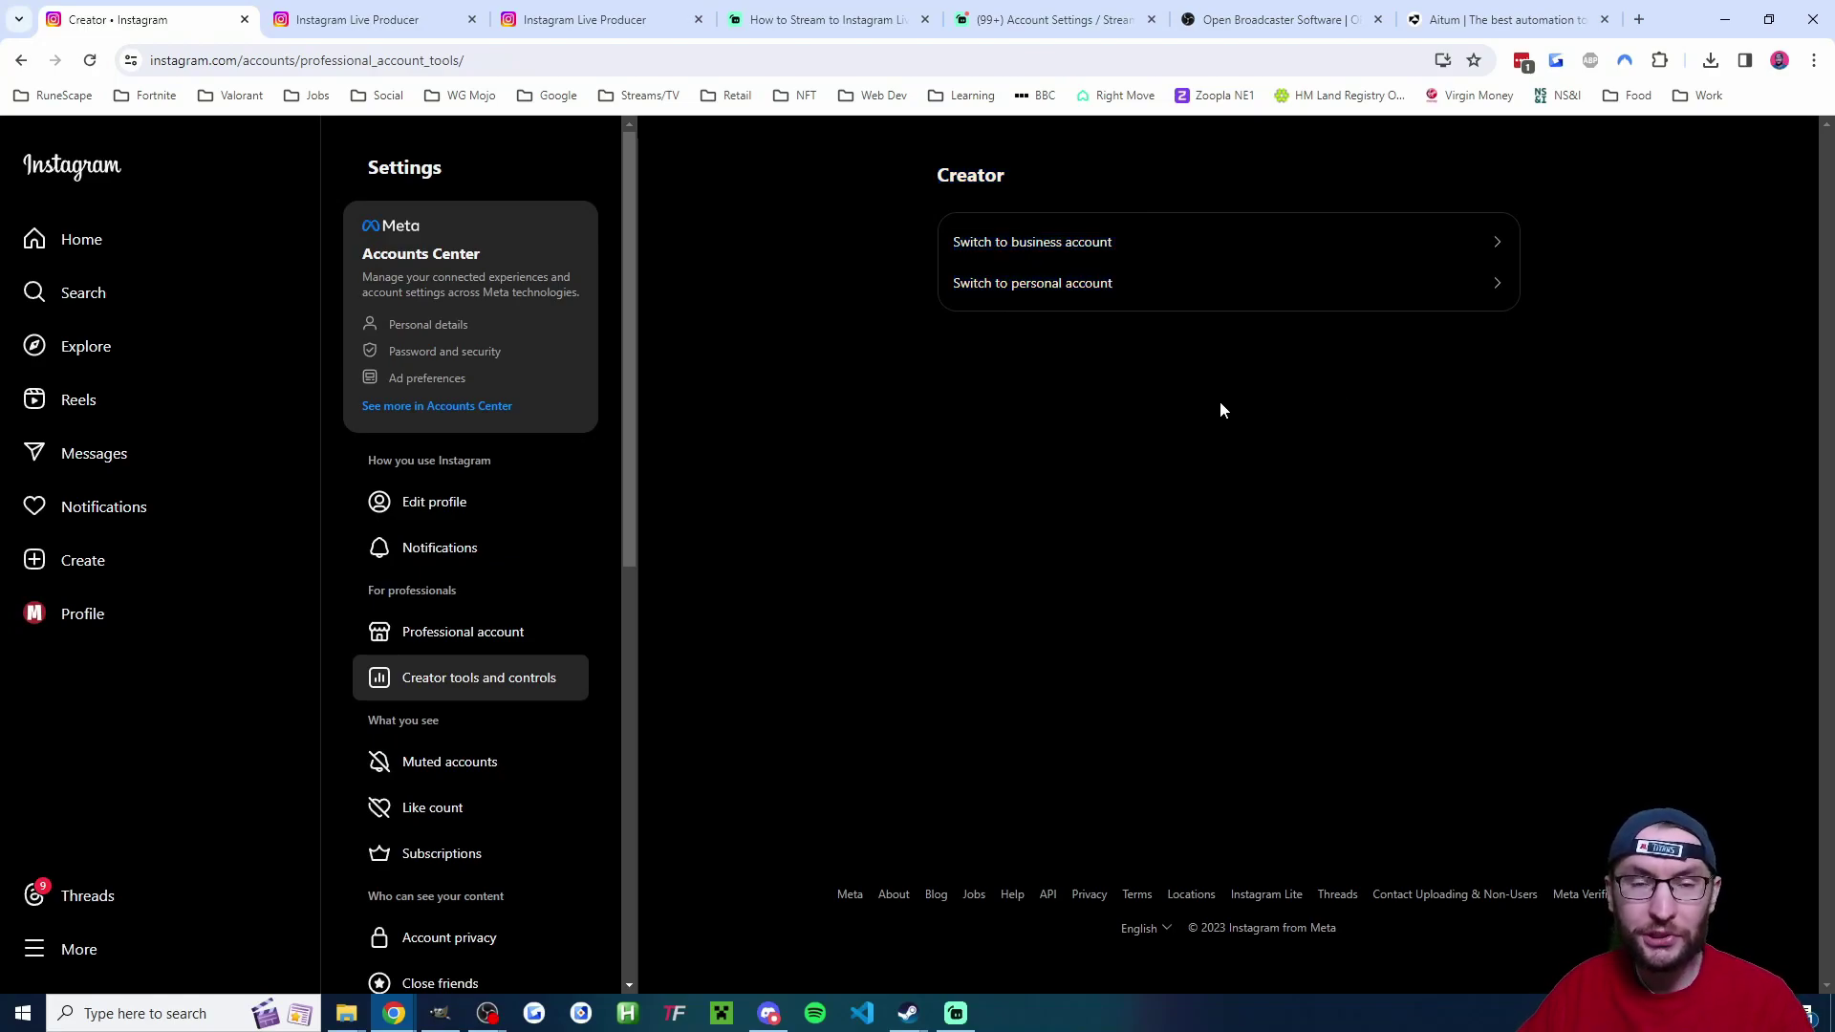
click(99, 564)
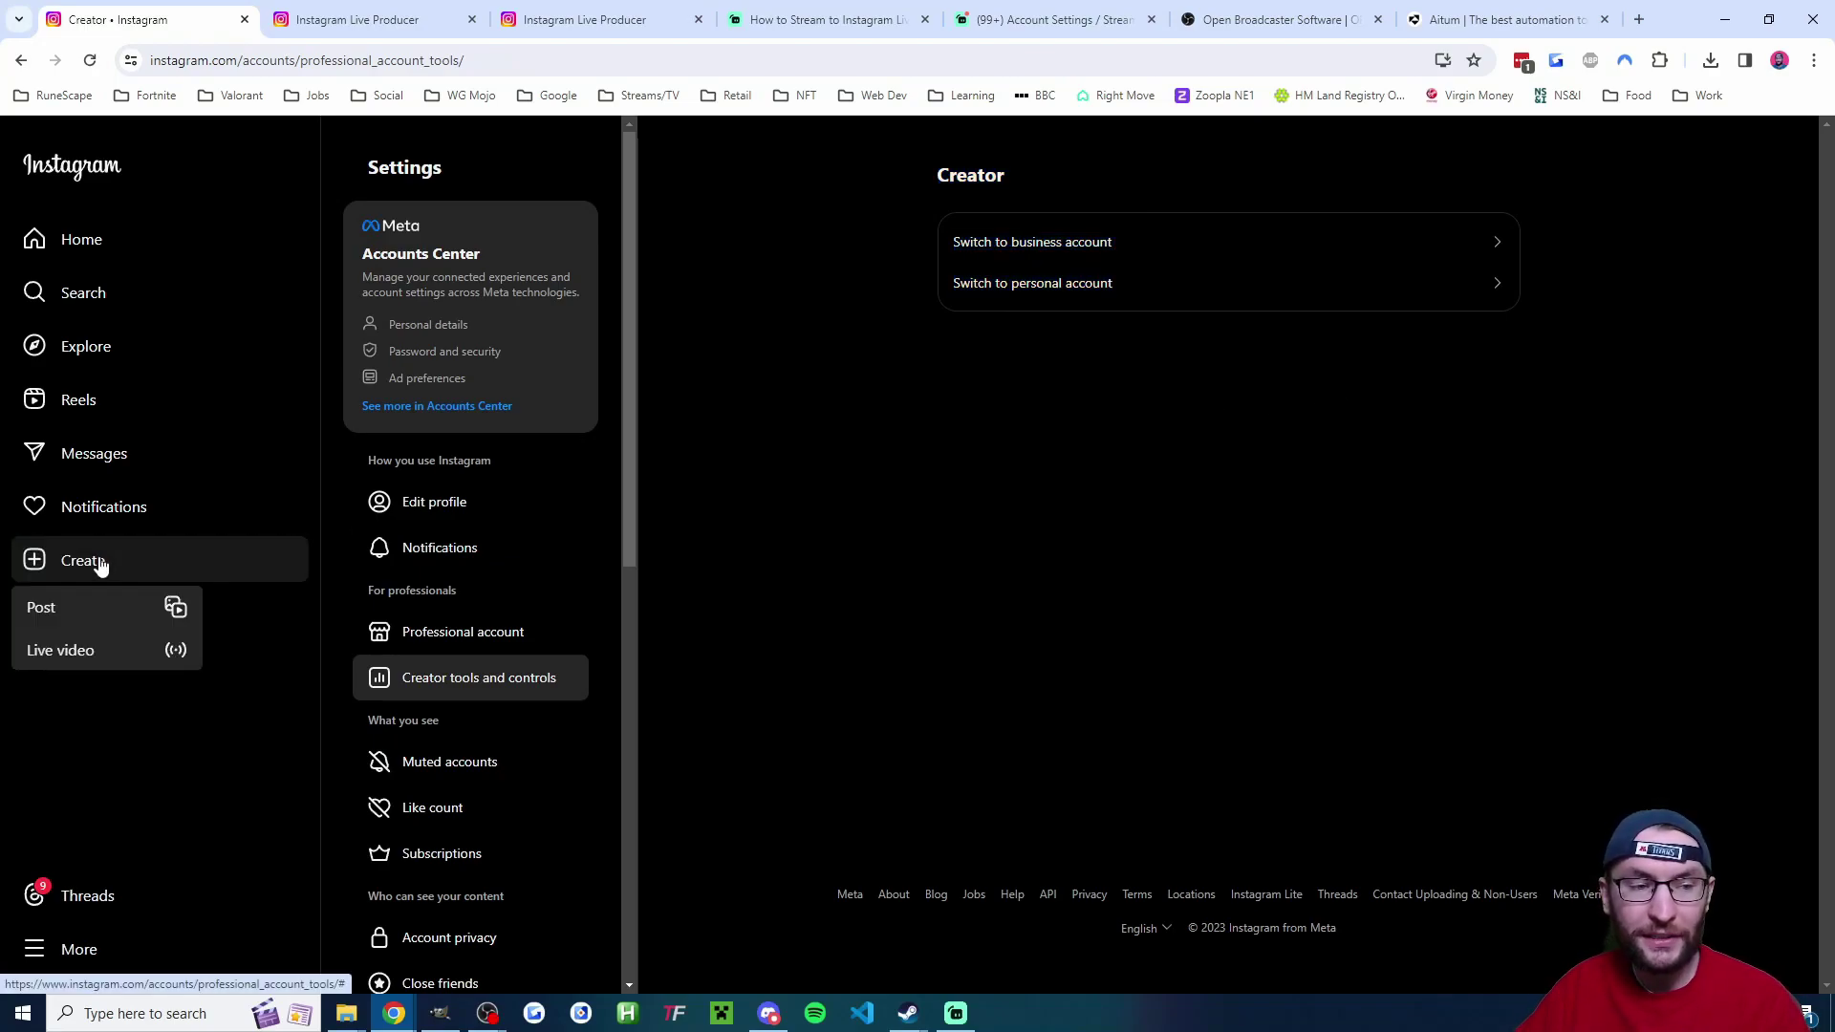
- Set up a Live video titled 'test' with Practice audience and copy its stream URL
click(139, 657)
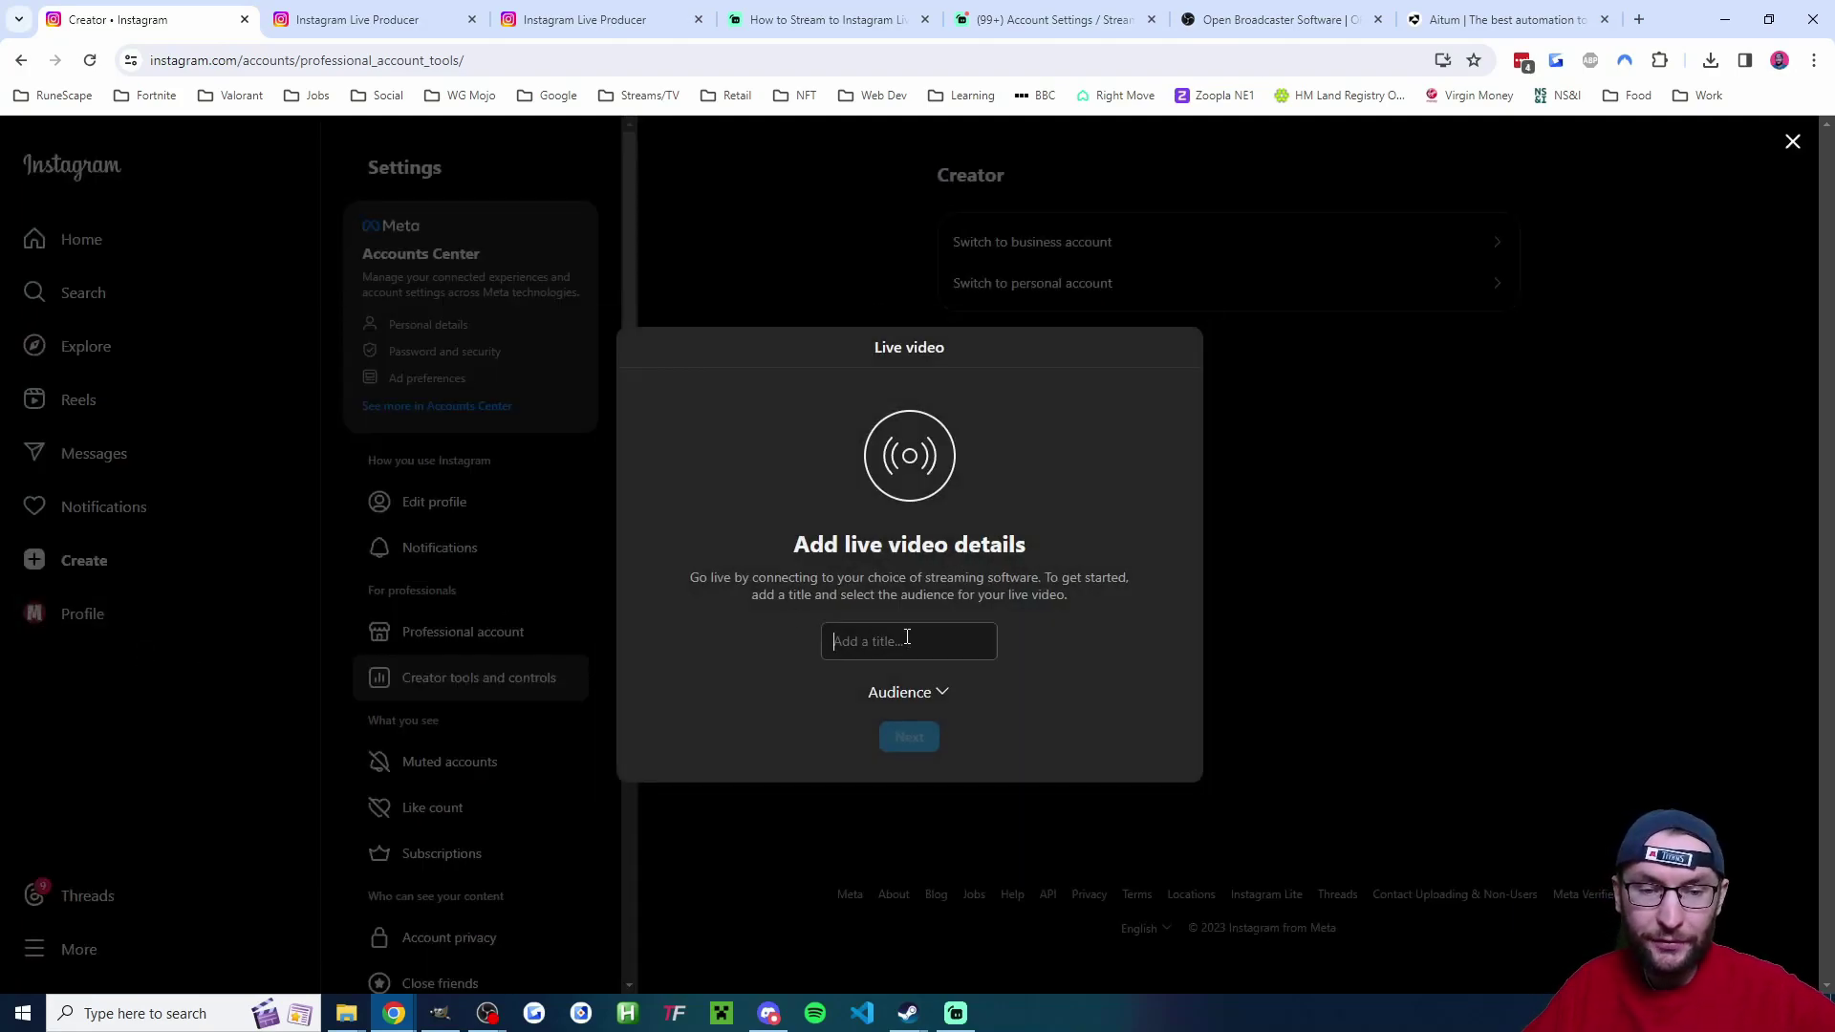
click(925, 694)
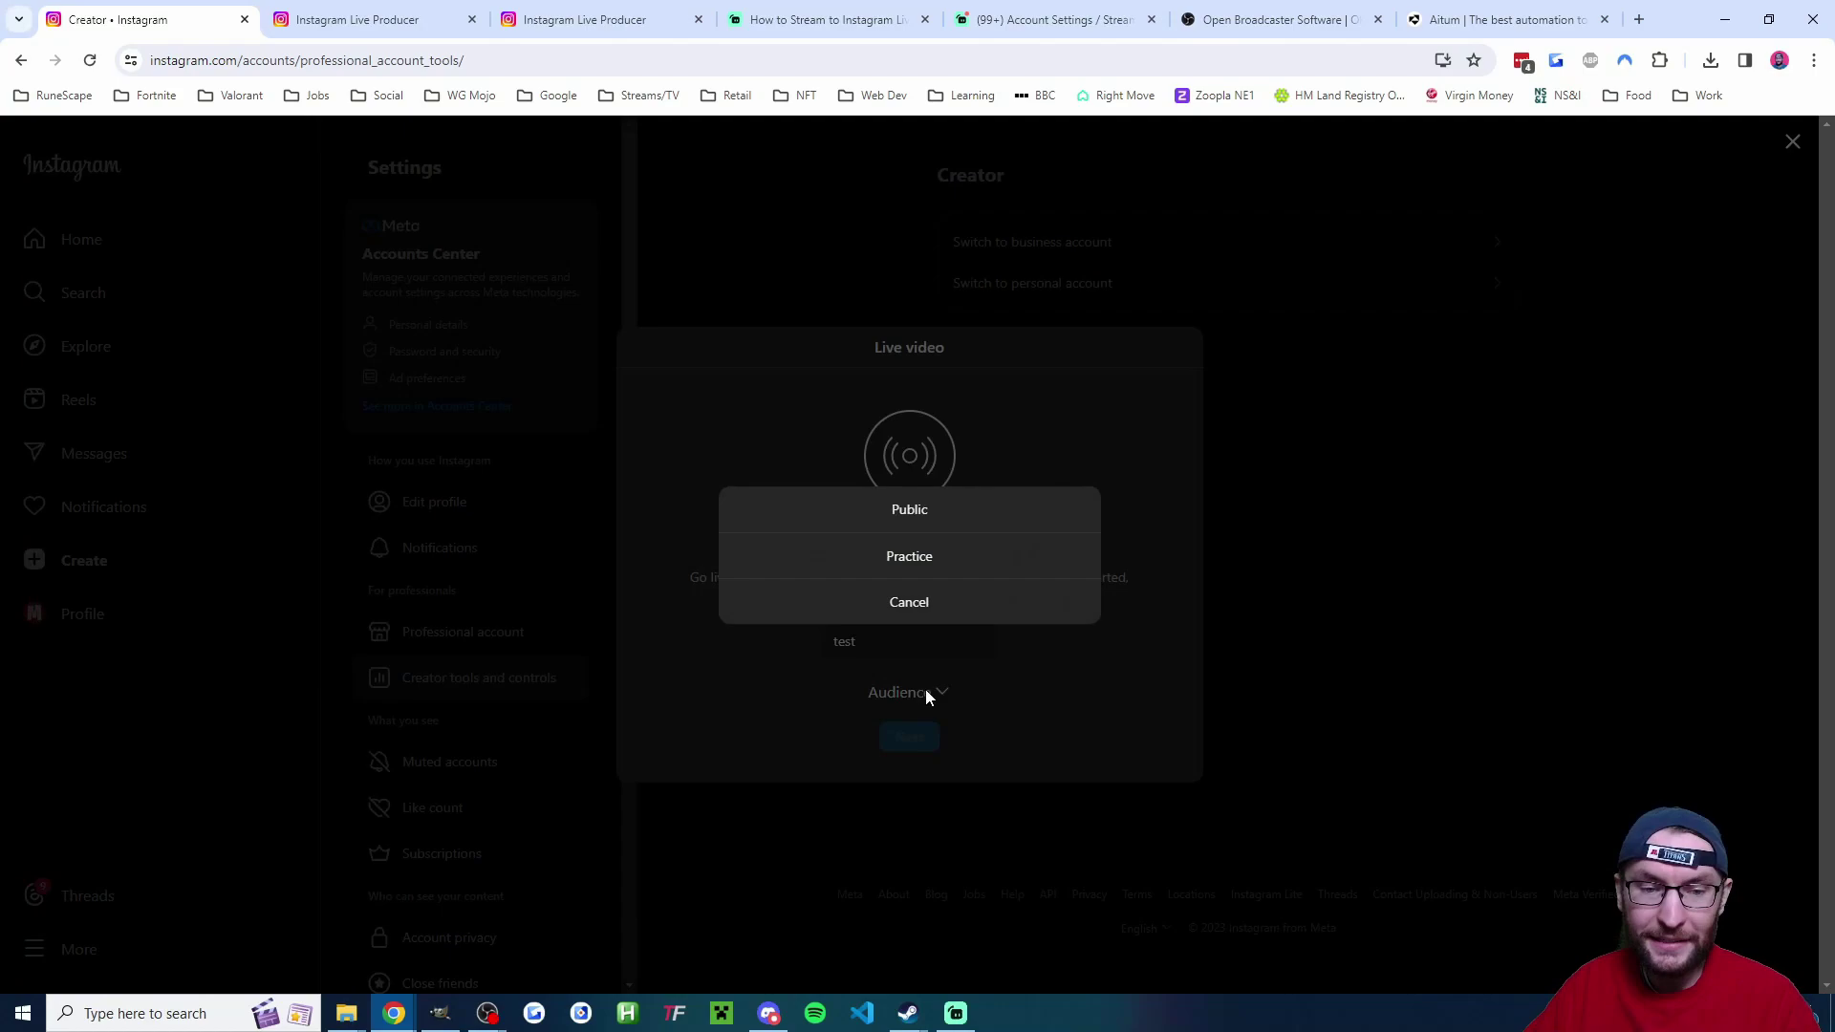
click(926, 567)
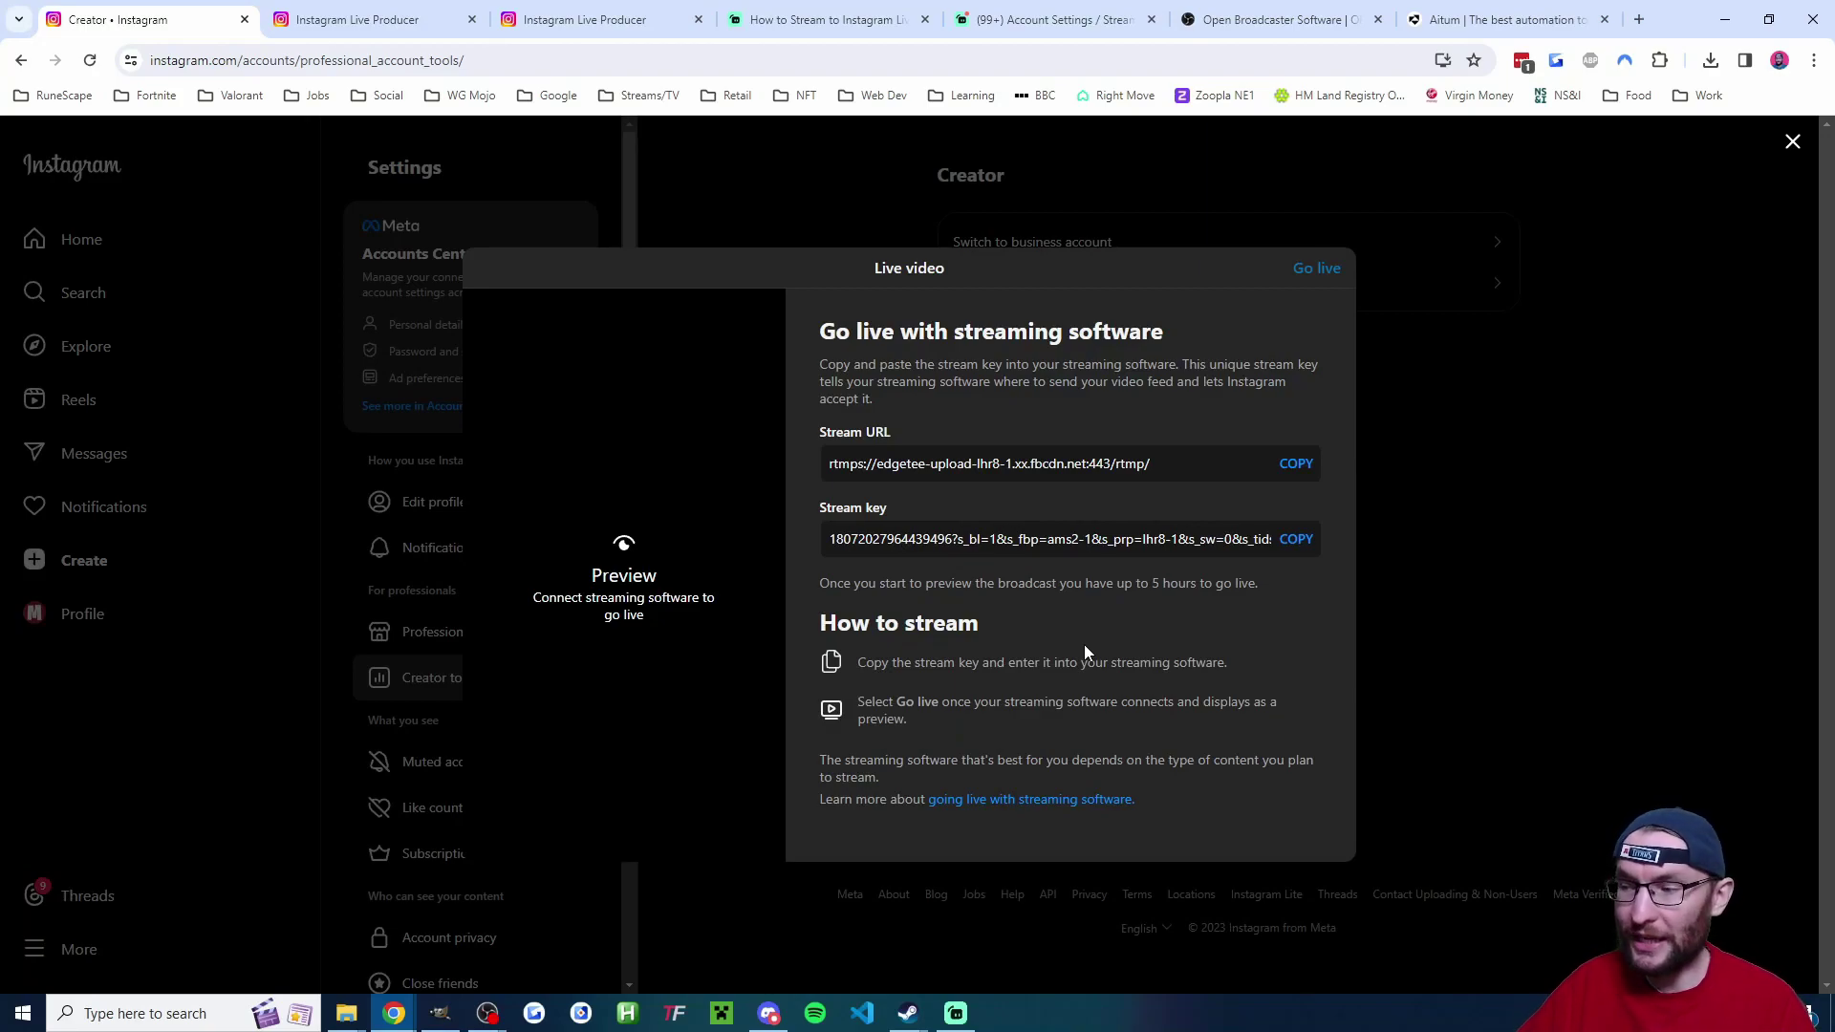
click(1296, 463)
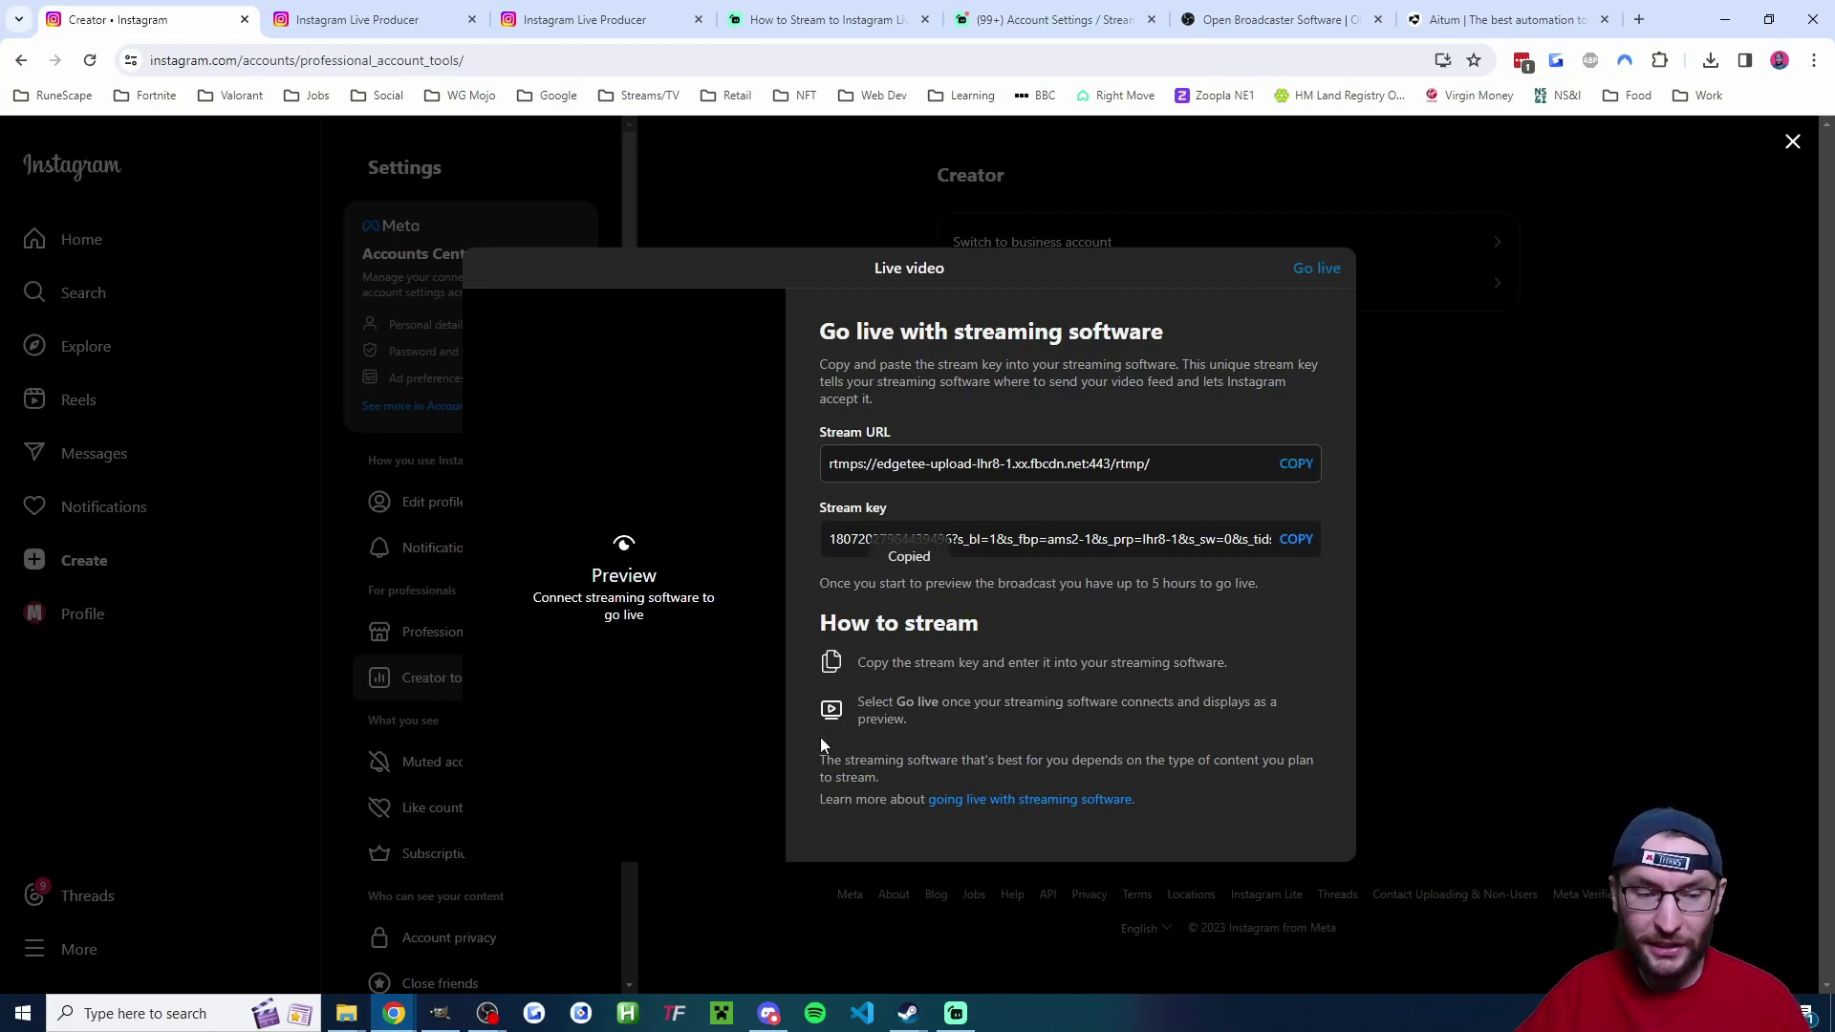
- Check that OBS's Instagram server address matches the copied stream URL
mouse_move(487, 1013)
click(559, 943)
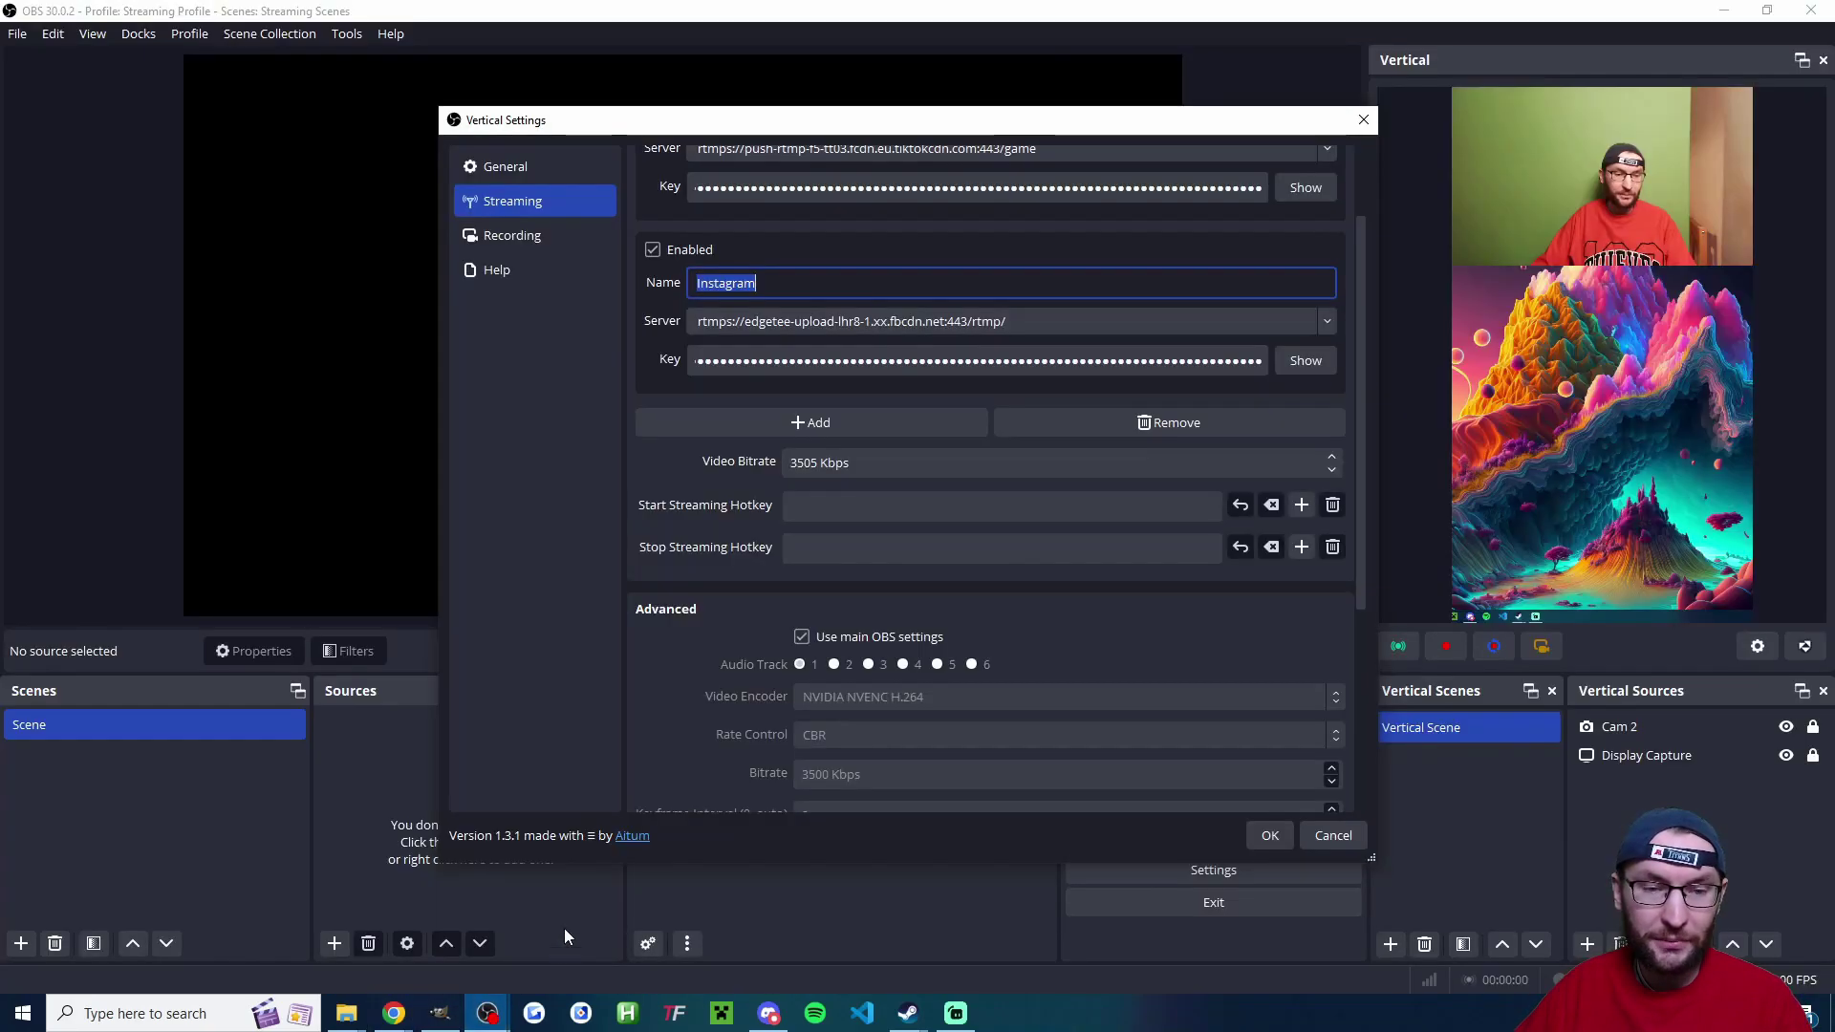
double_click(848, 322)
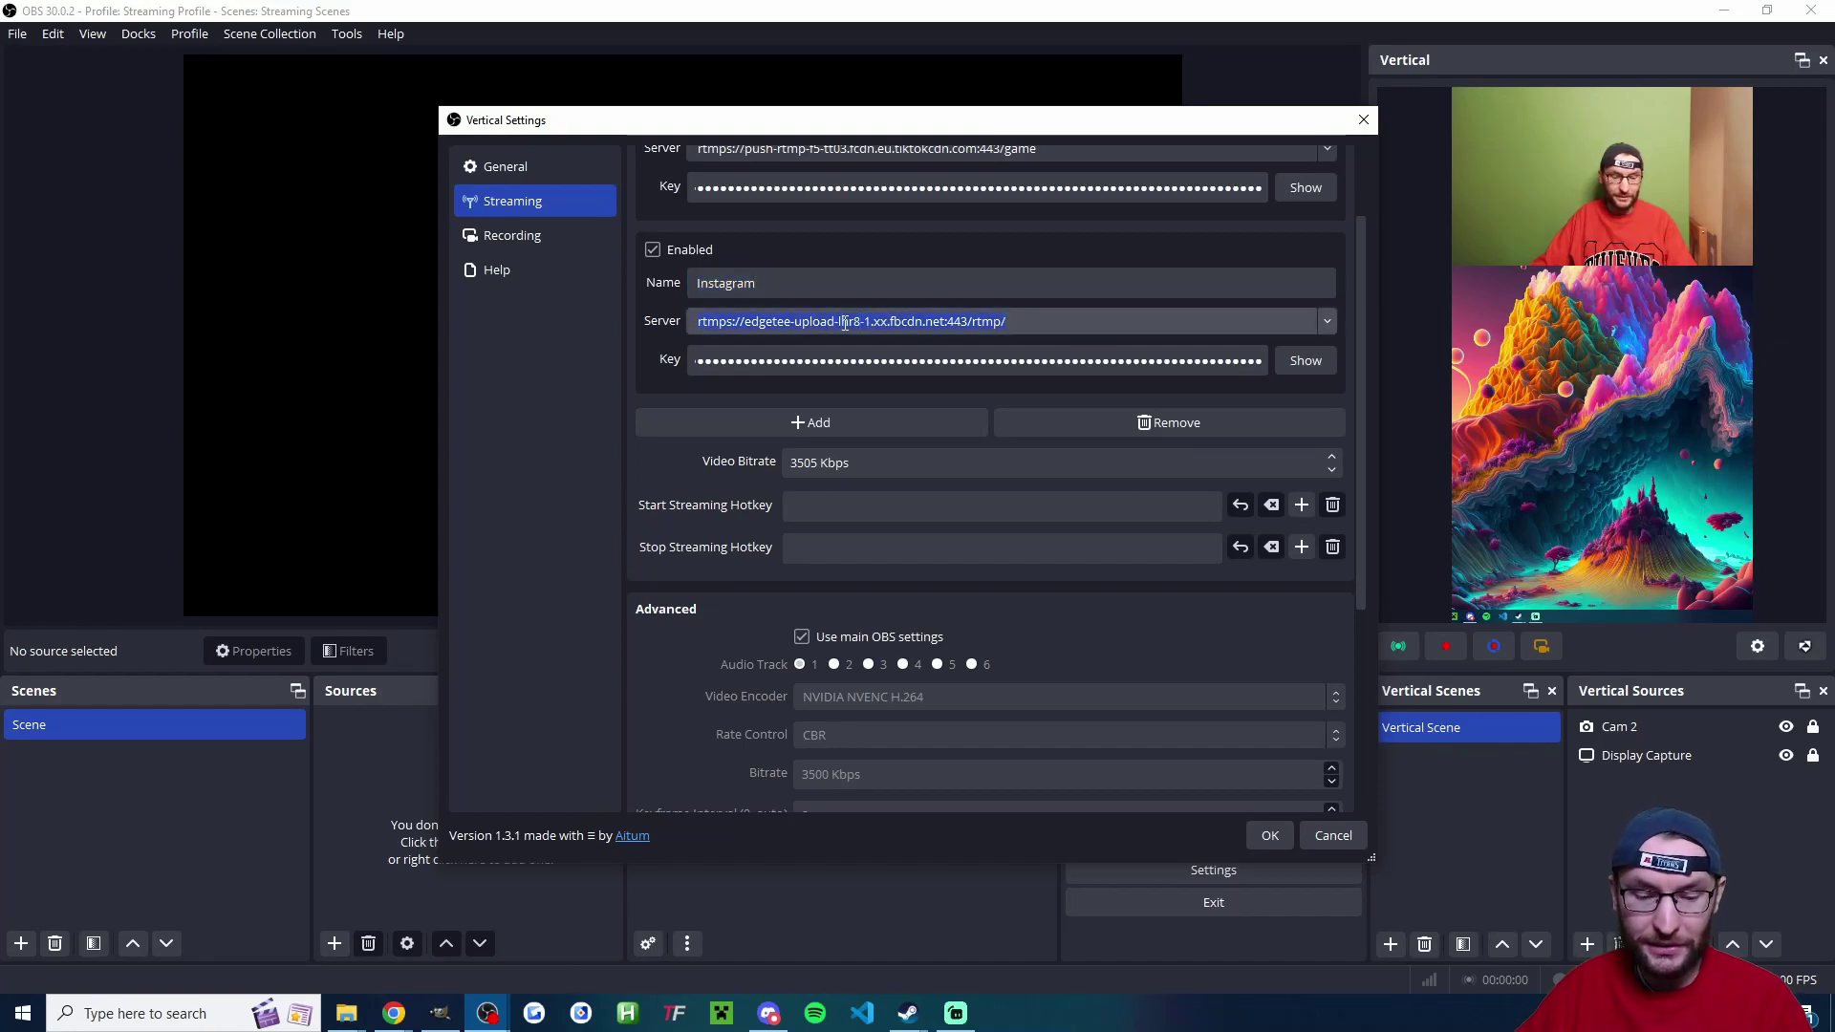
- Copy Instagram's live stream key and paste it over the old key in OBS
mouse_move(393, 1013)
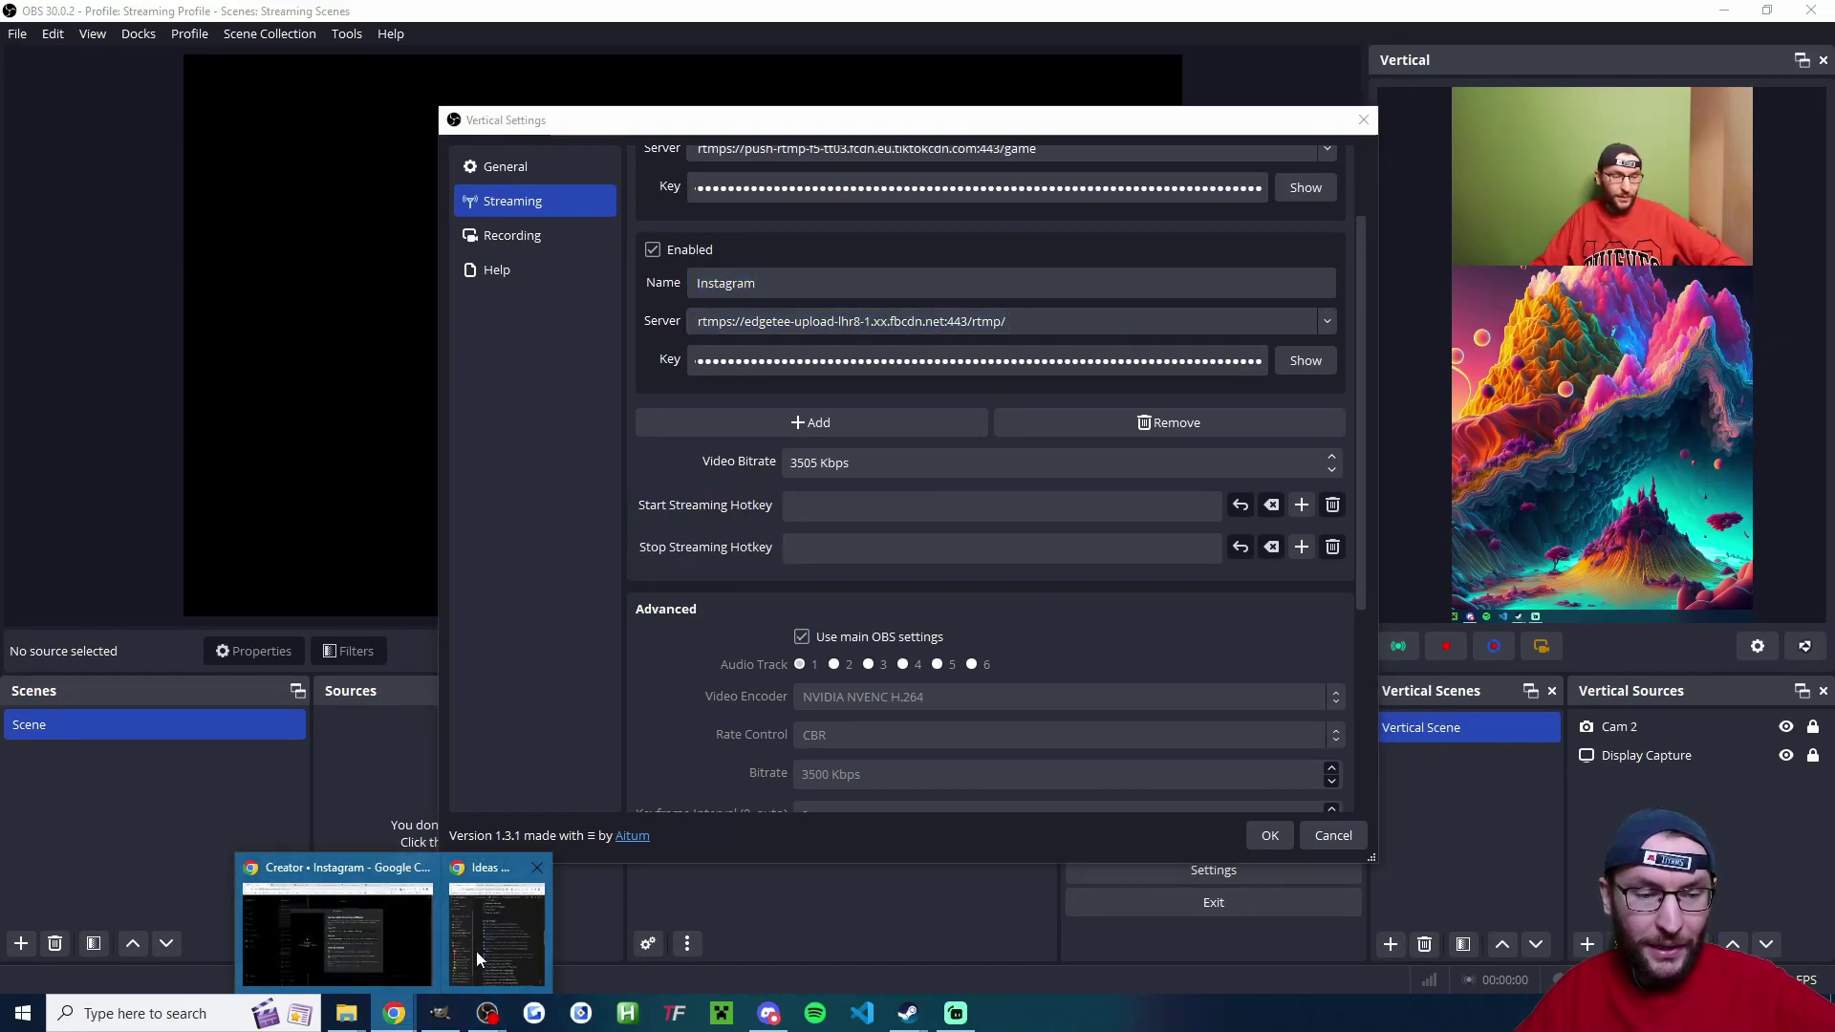
click(476, 950)
click(1297, 541)
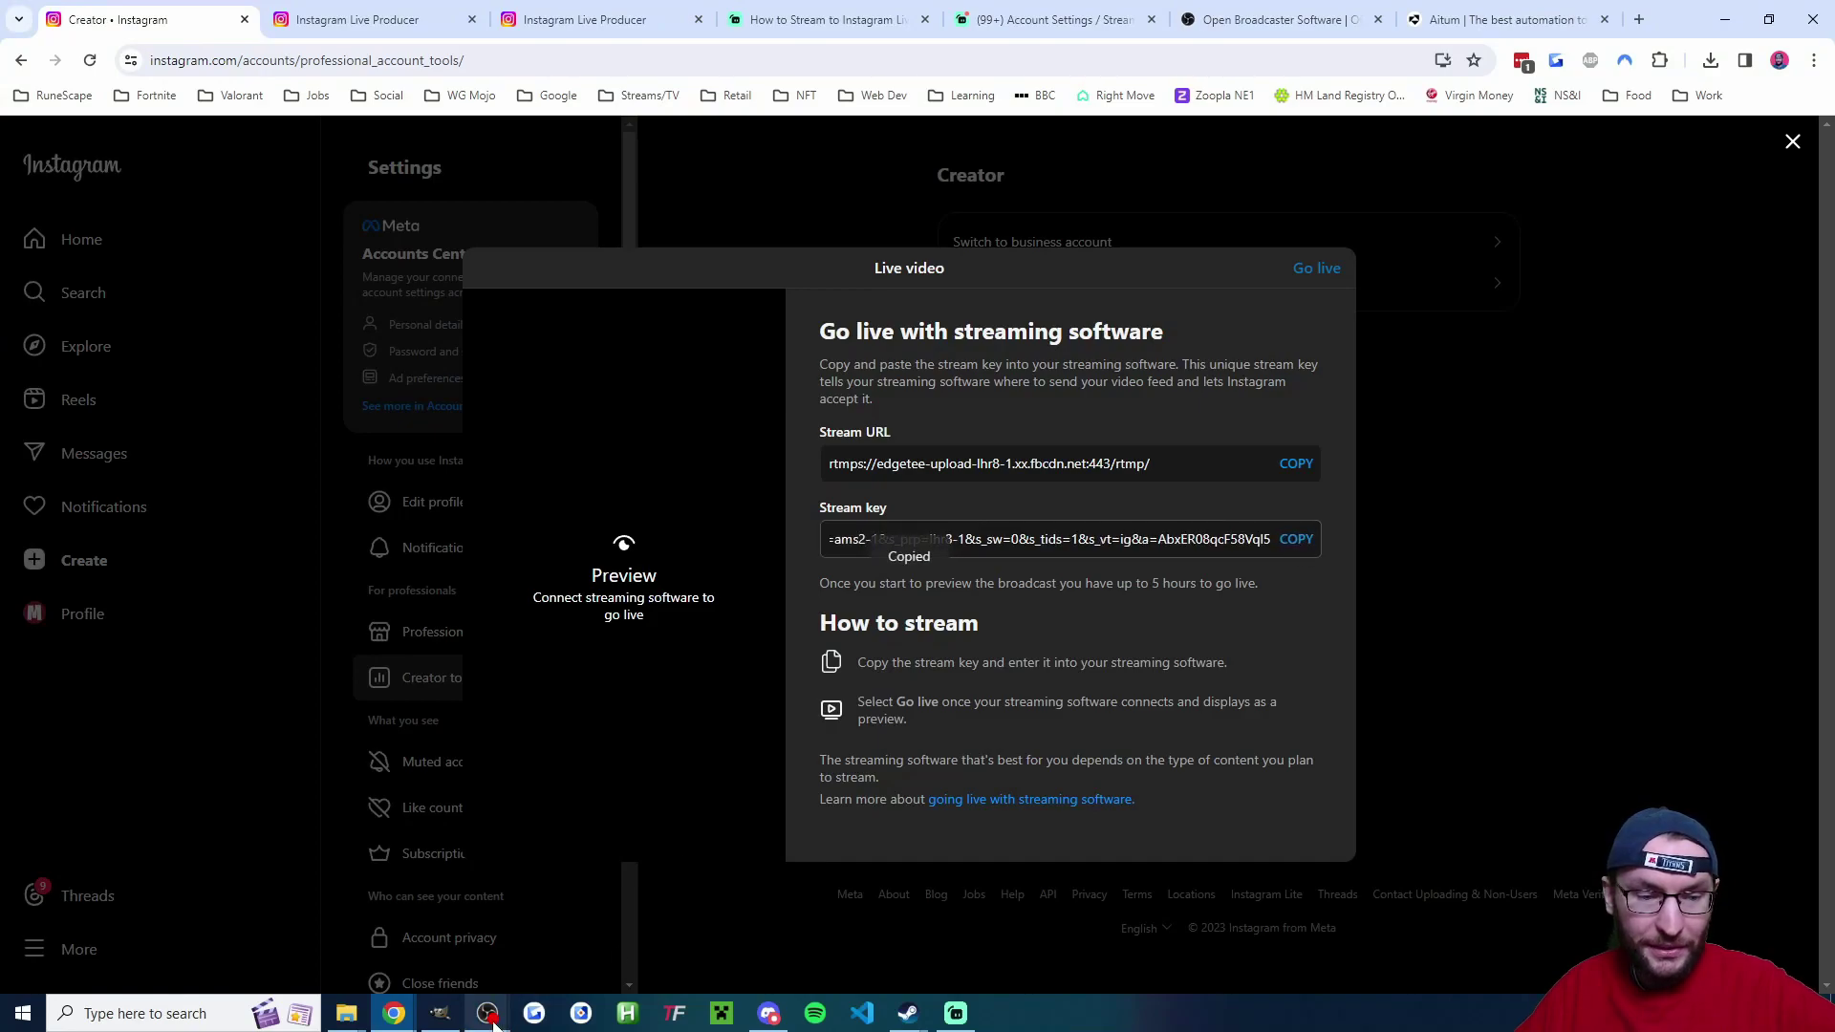
click(543, 932)
click(918, 362)
key(ctrl+a)
key(ctrl+v)
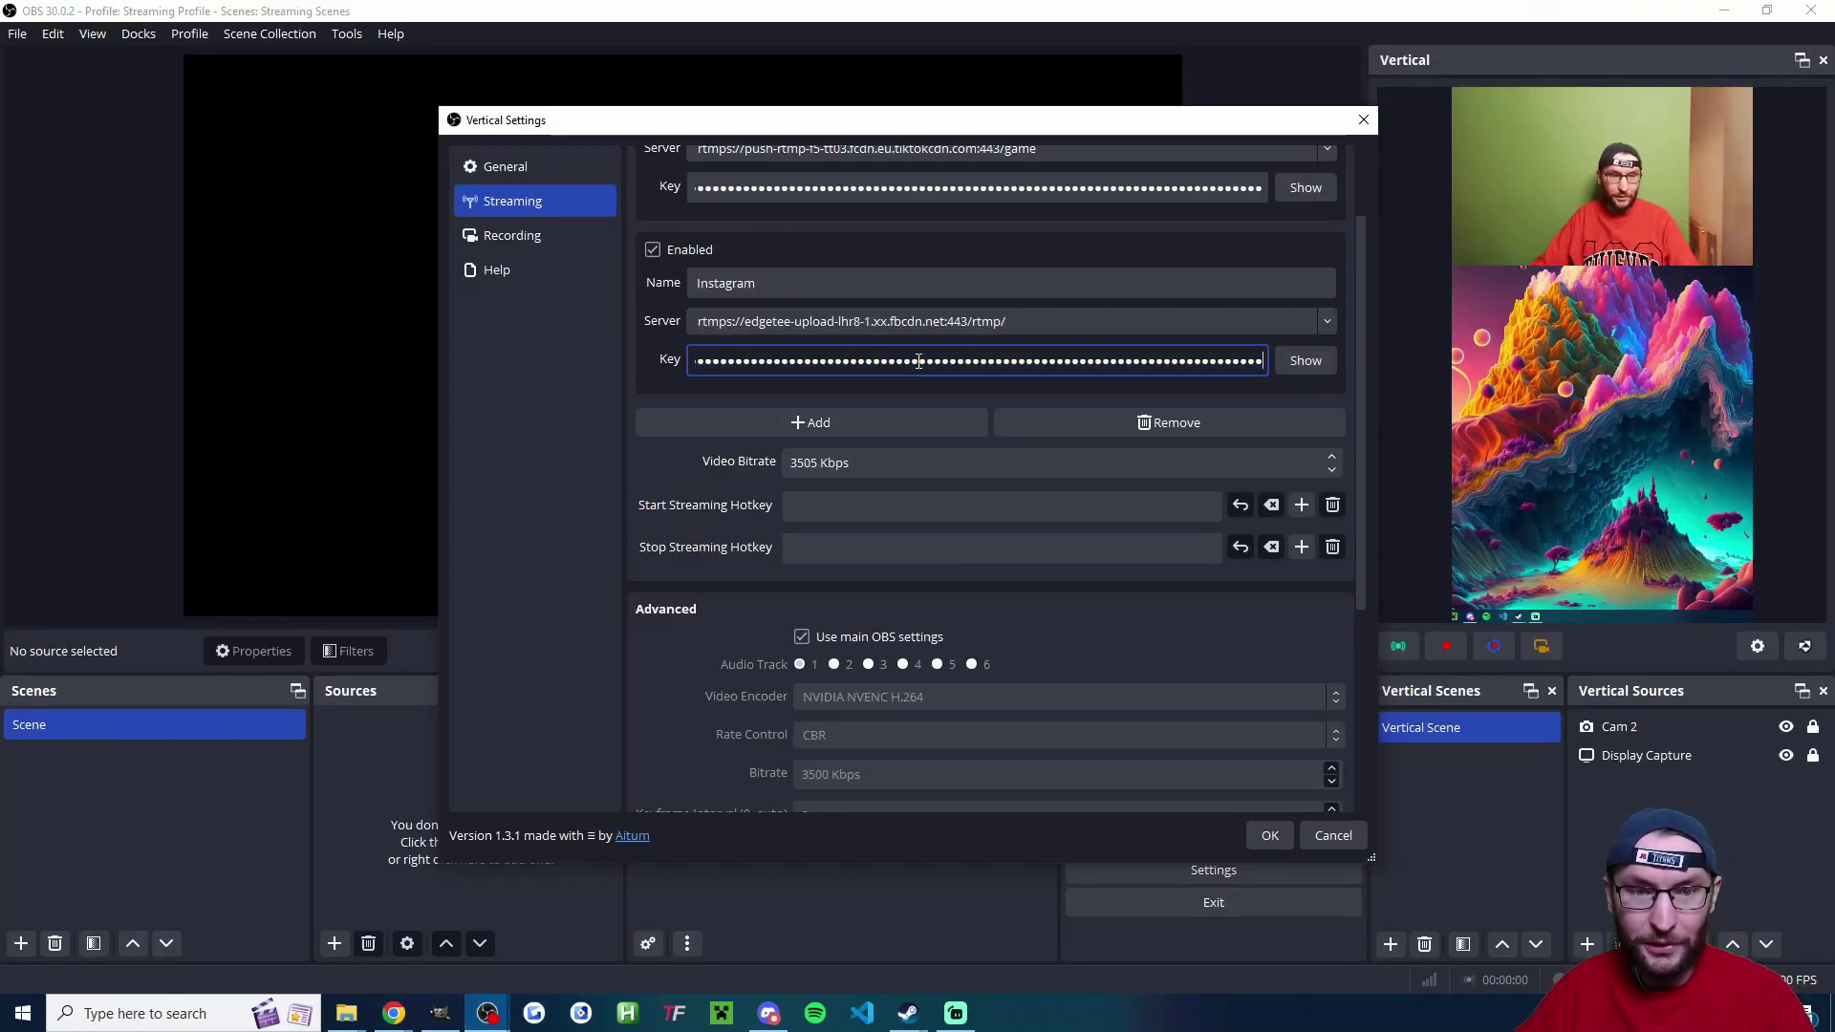
- Set the Instagram destination's video bitrate to 6000 Kbps
double_click(803, 463)
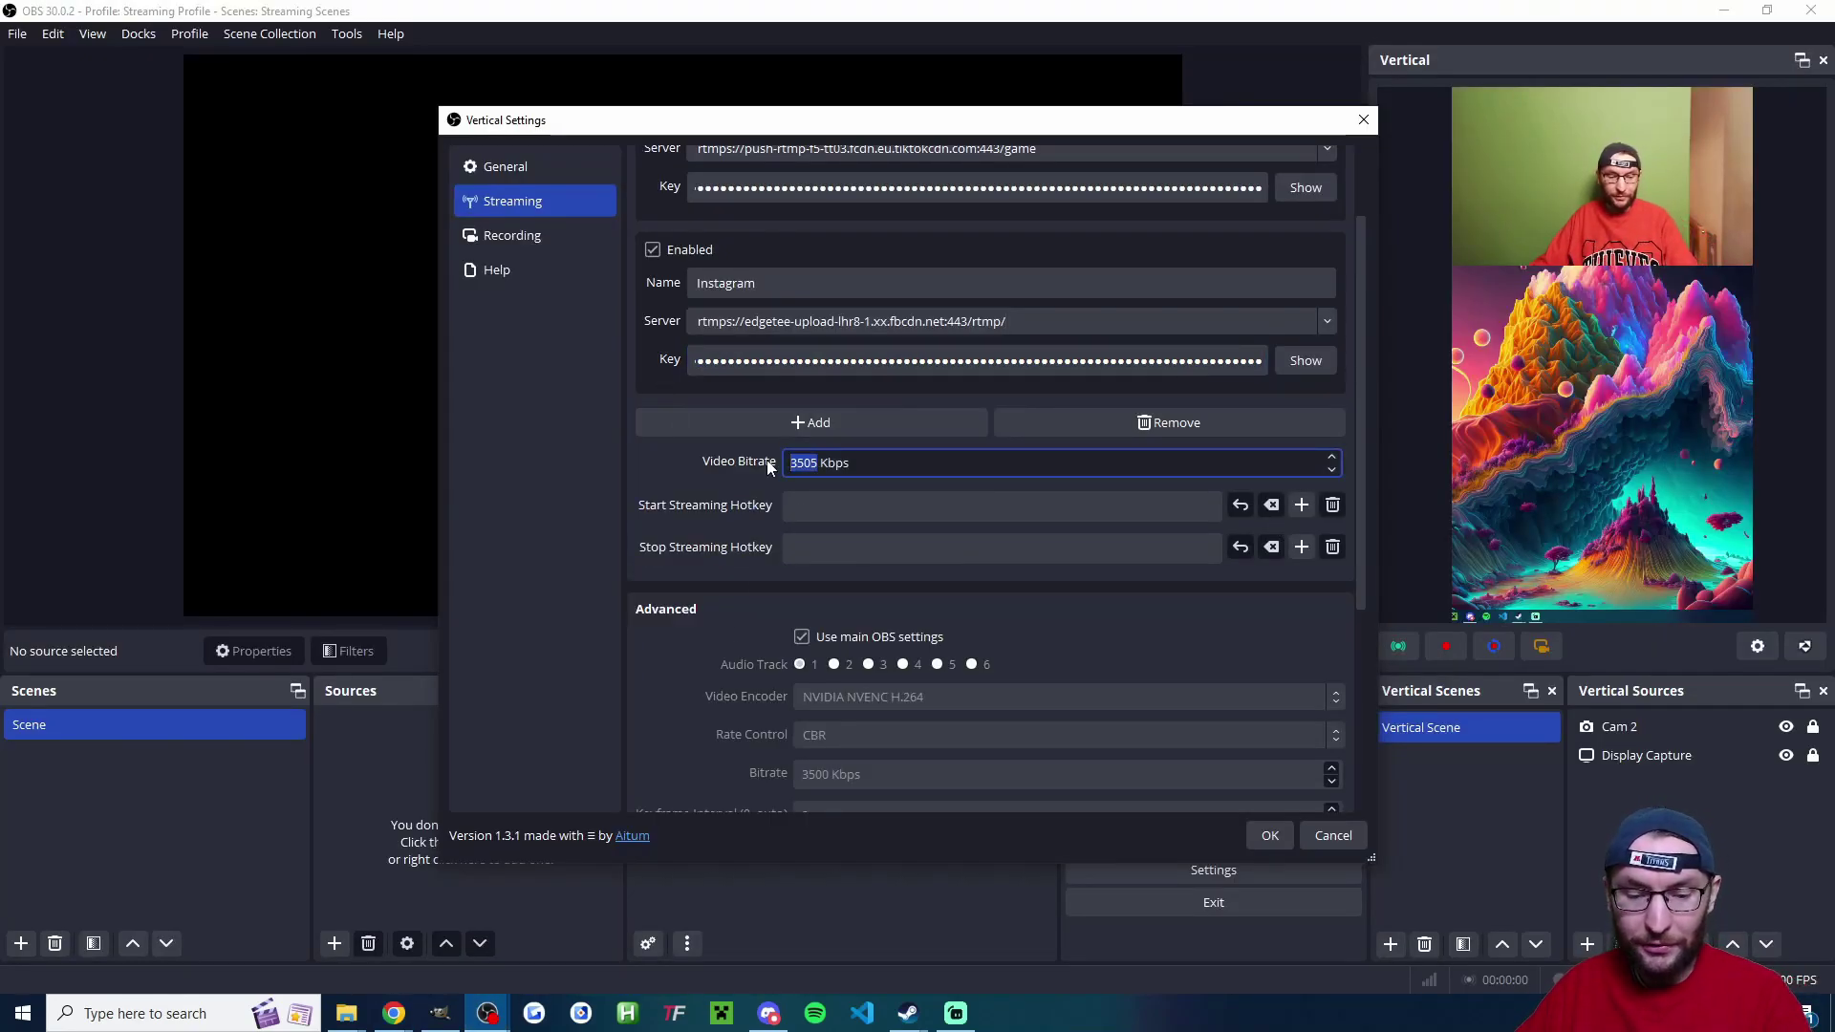
text(6000)
click(684, 475)
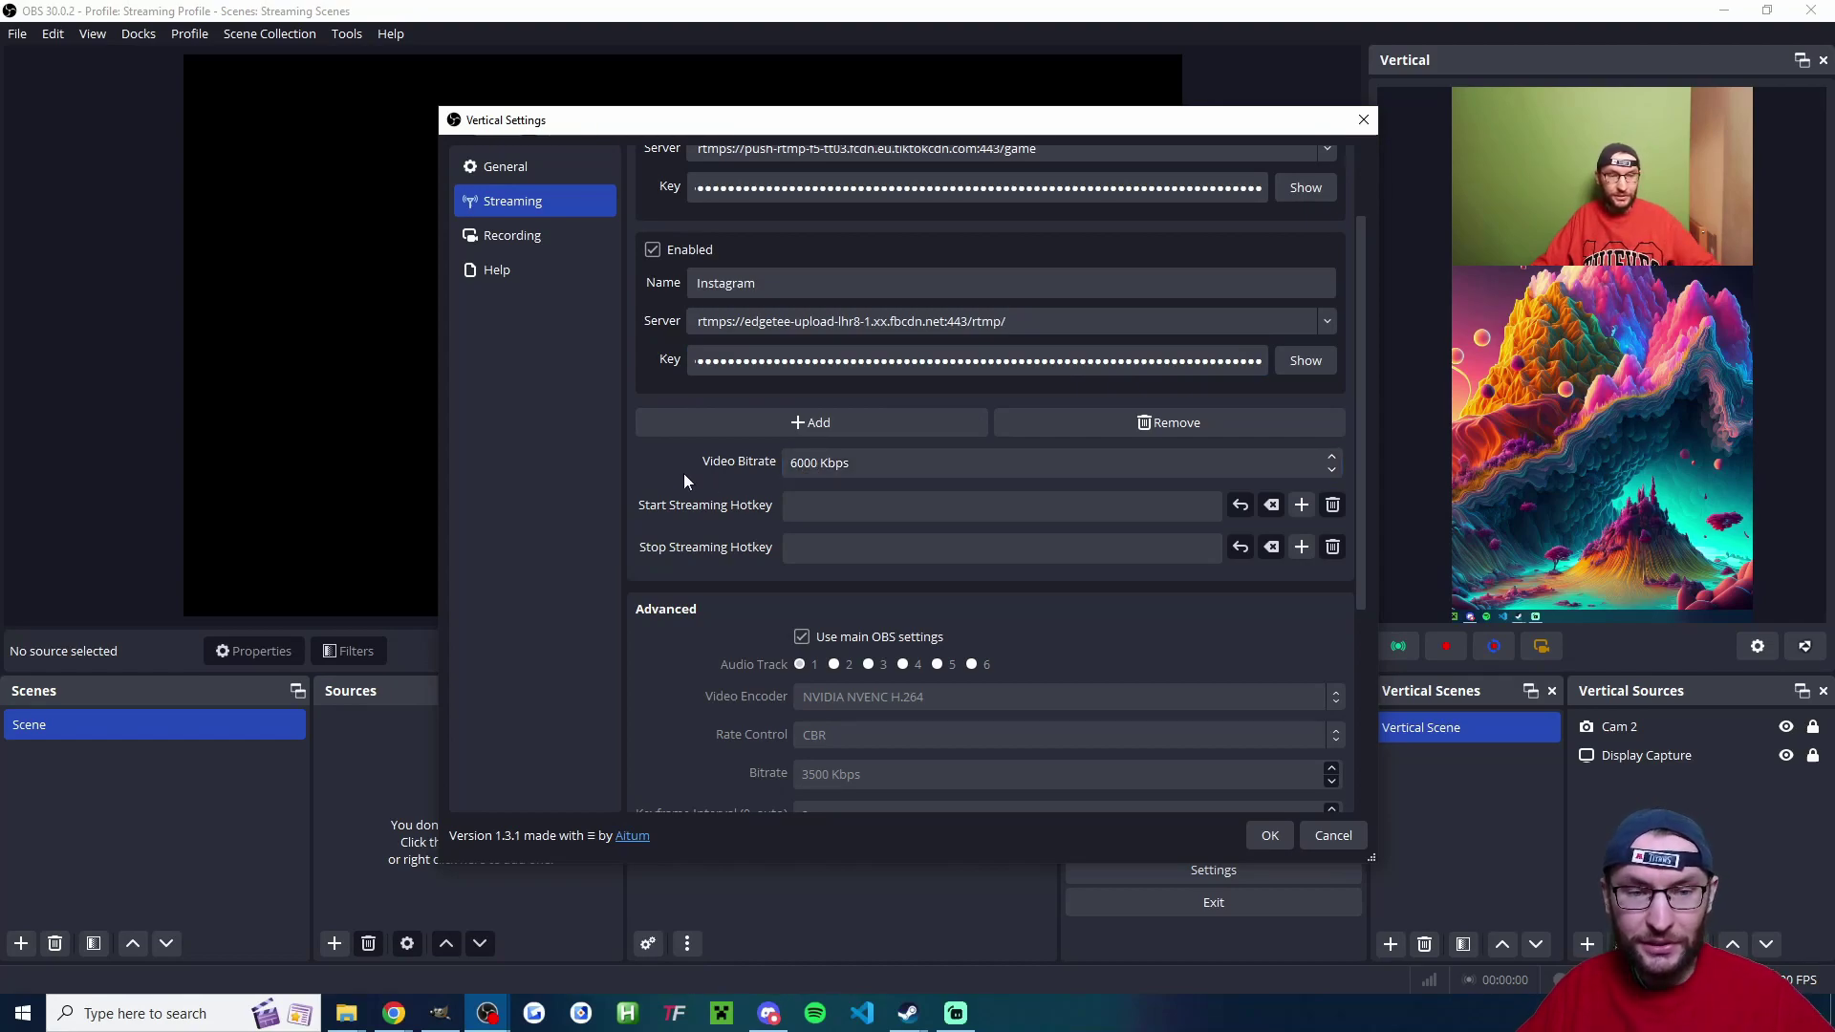
scroll(634, 528, up, 1)
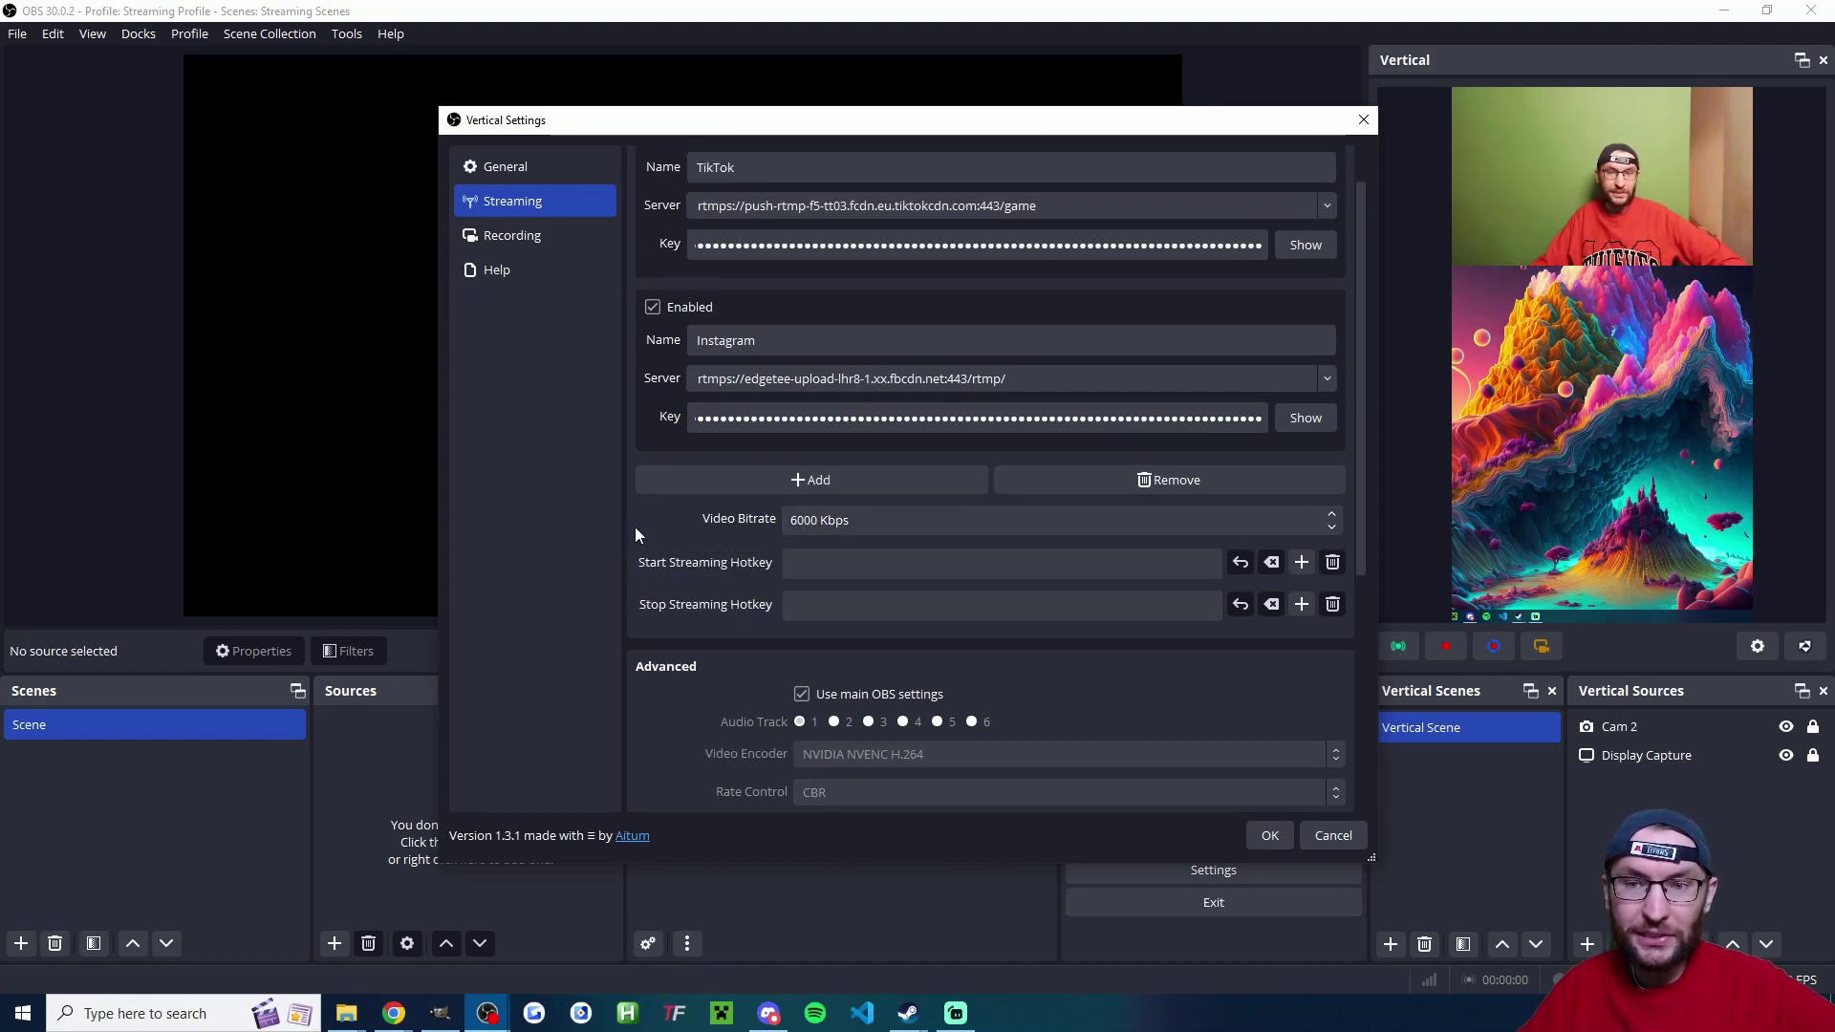
scroll(634, 522, down, 6)
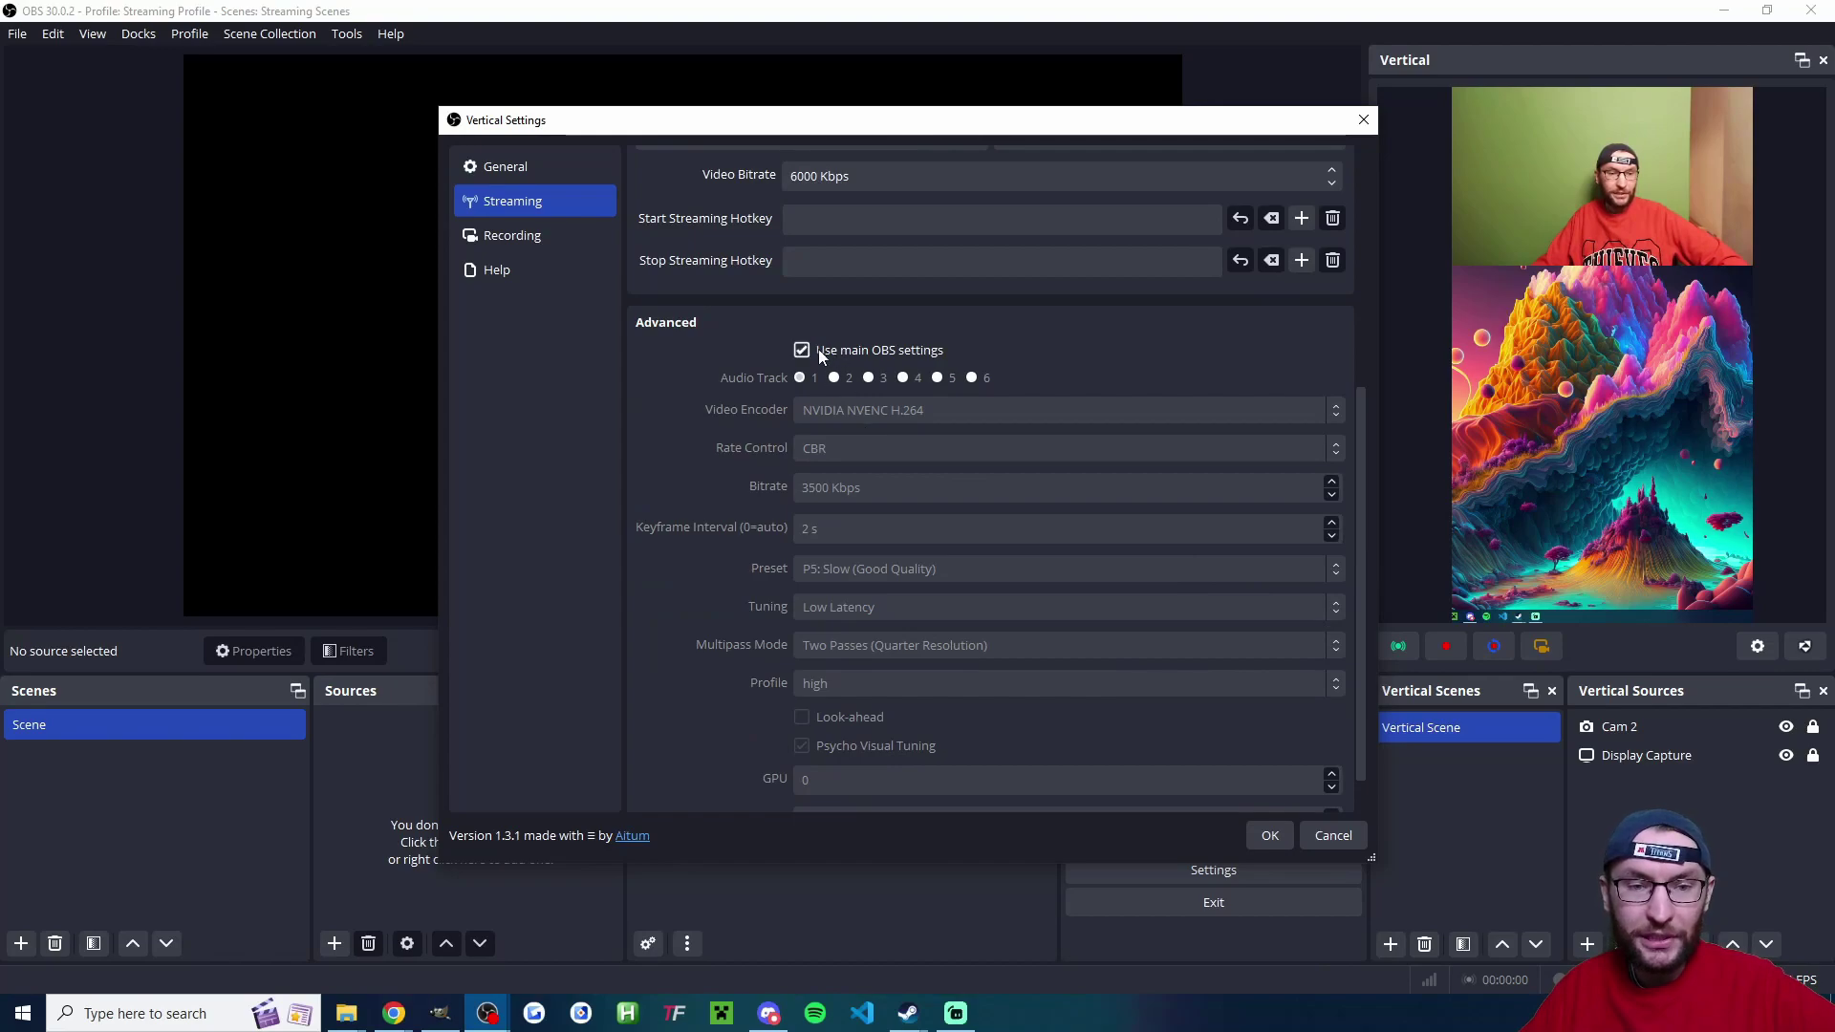
scroll(807, 495, down, 1)
scroll(777, 506, up, 7)
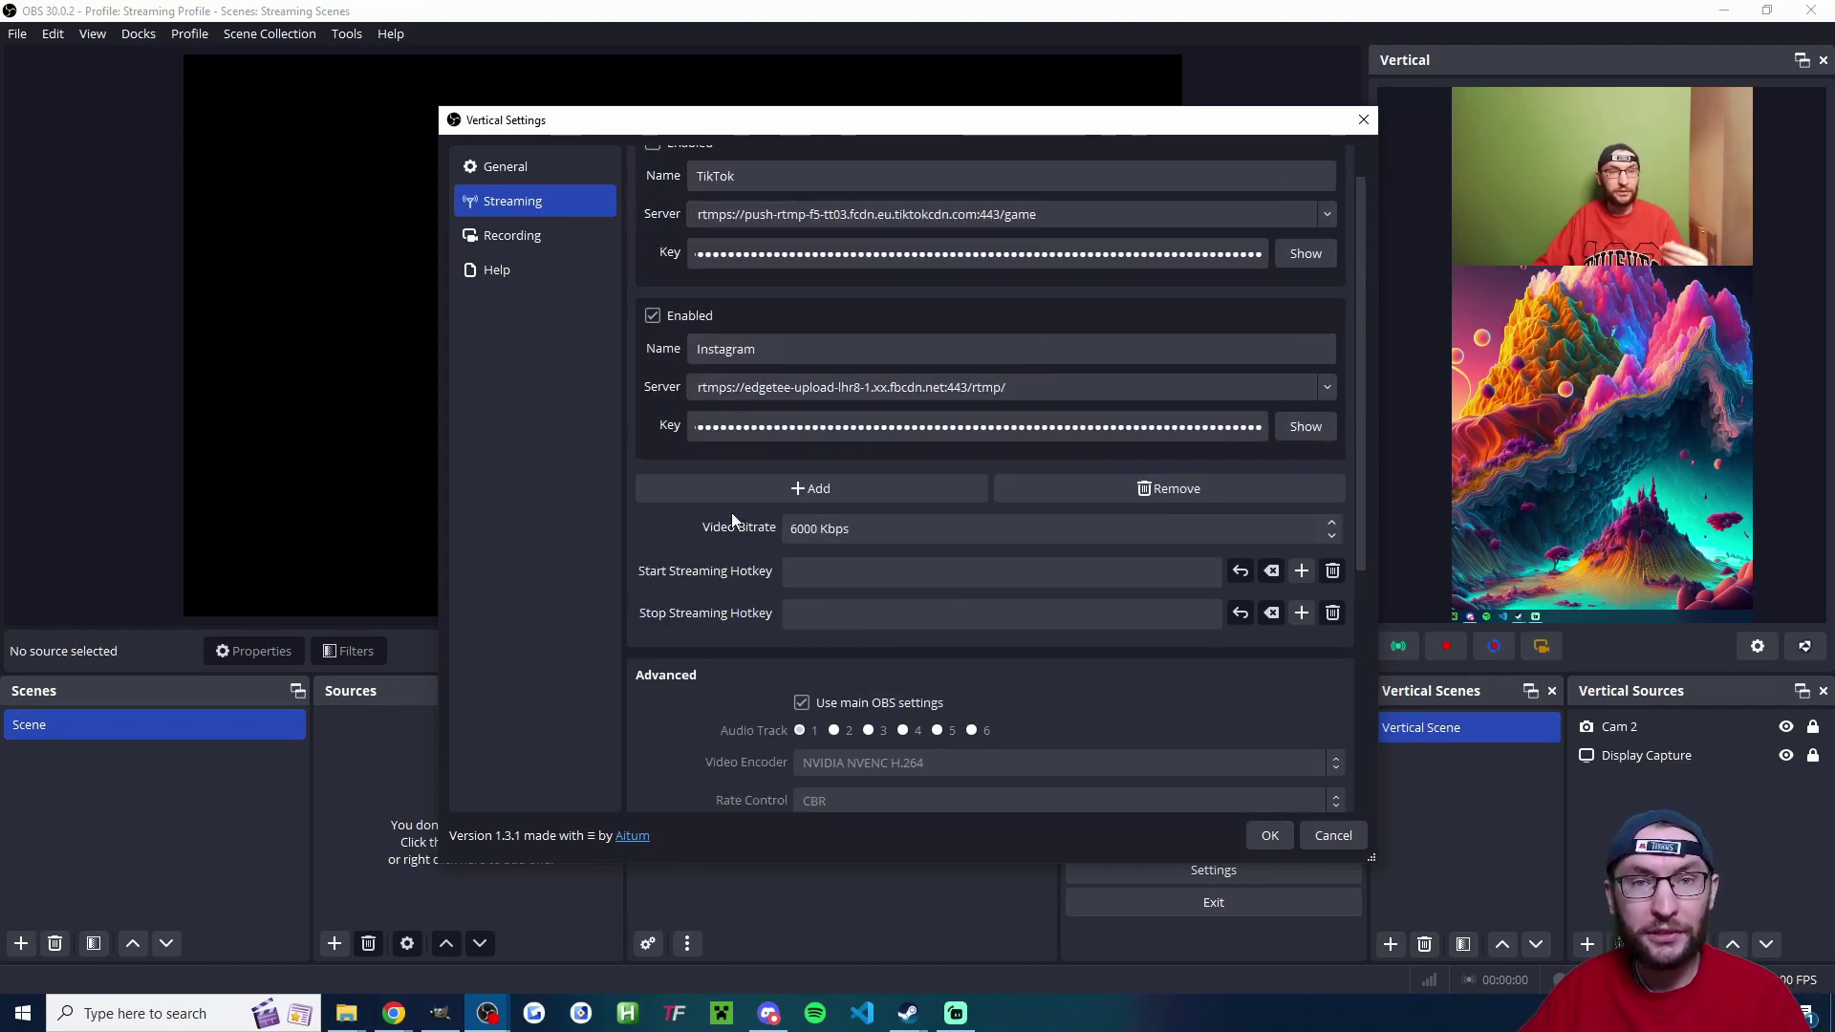
- Save the vertical settings and resize Cam 2 to span the top of the vertical canvas
scroll(731, 512, up, 2)
click(1269, 840)
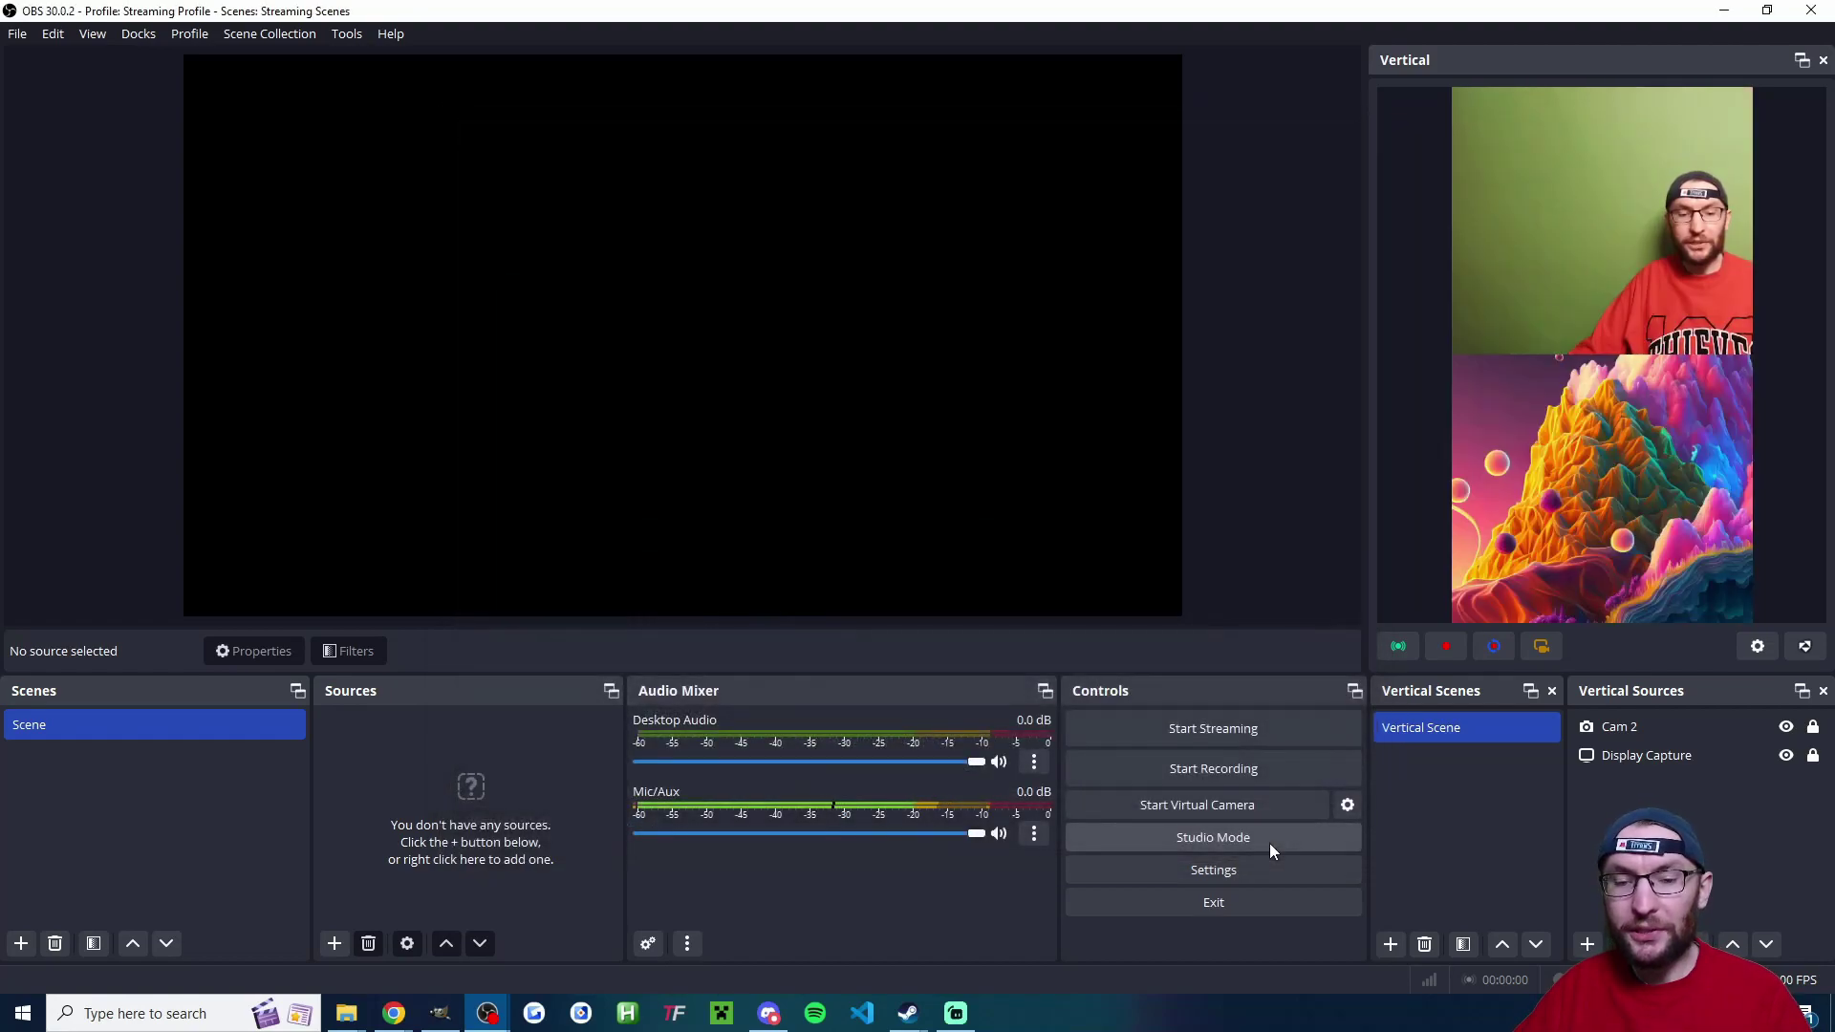
click(1654, 726)
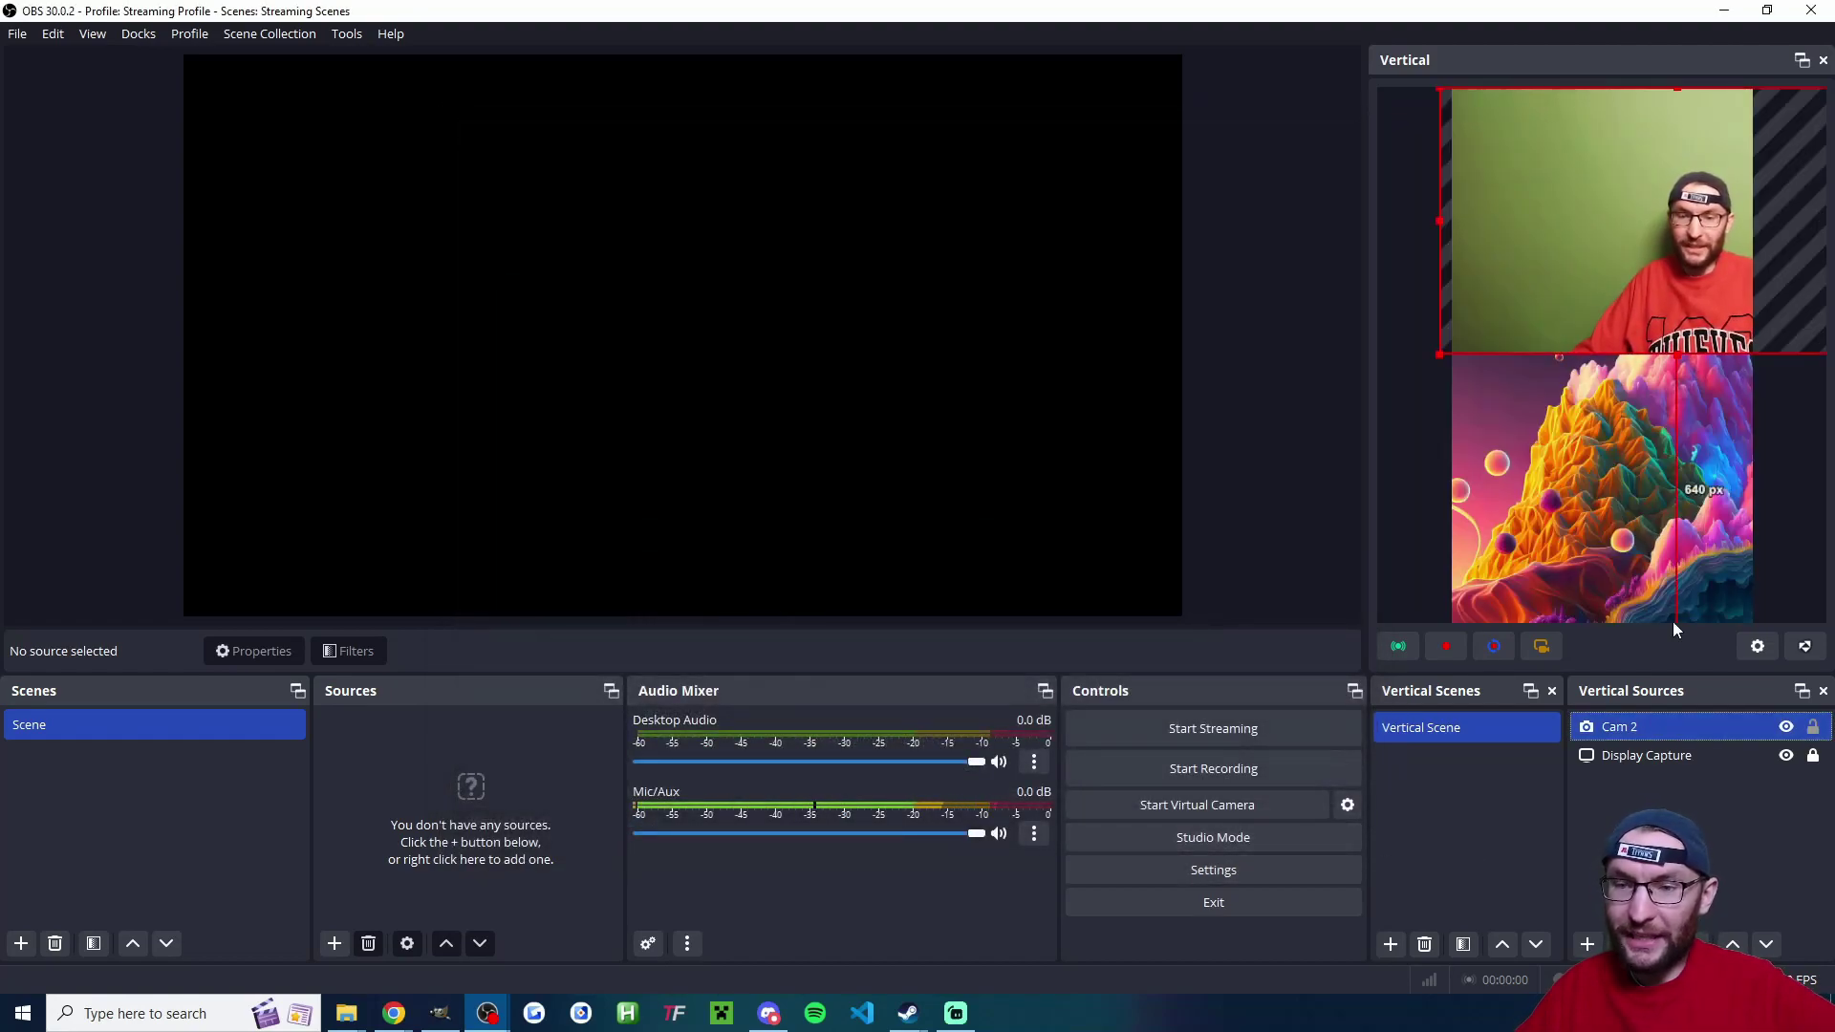
drag(1440, 355, 1722, 222)
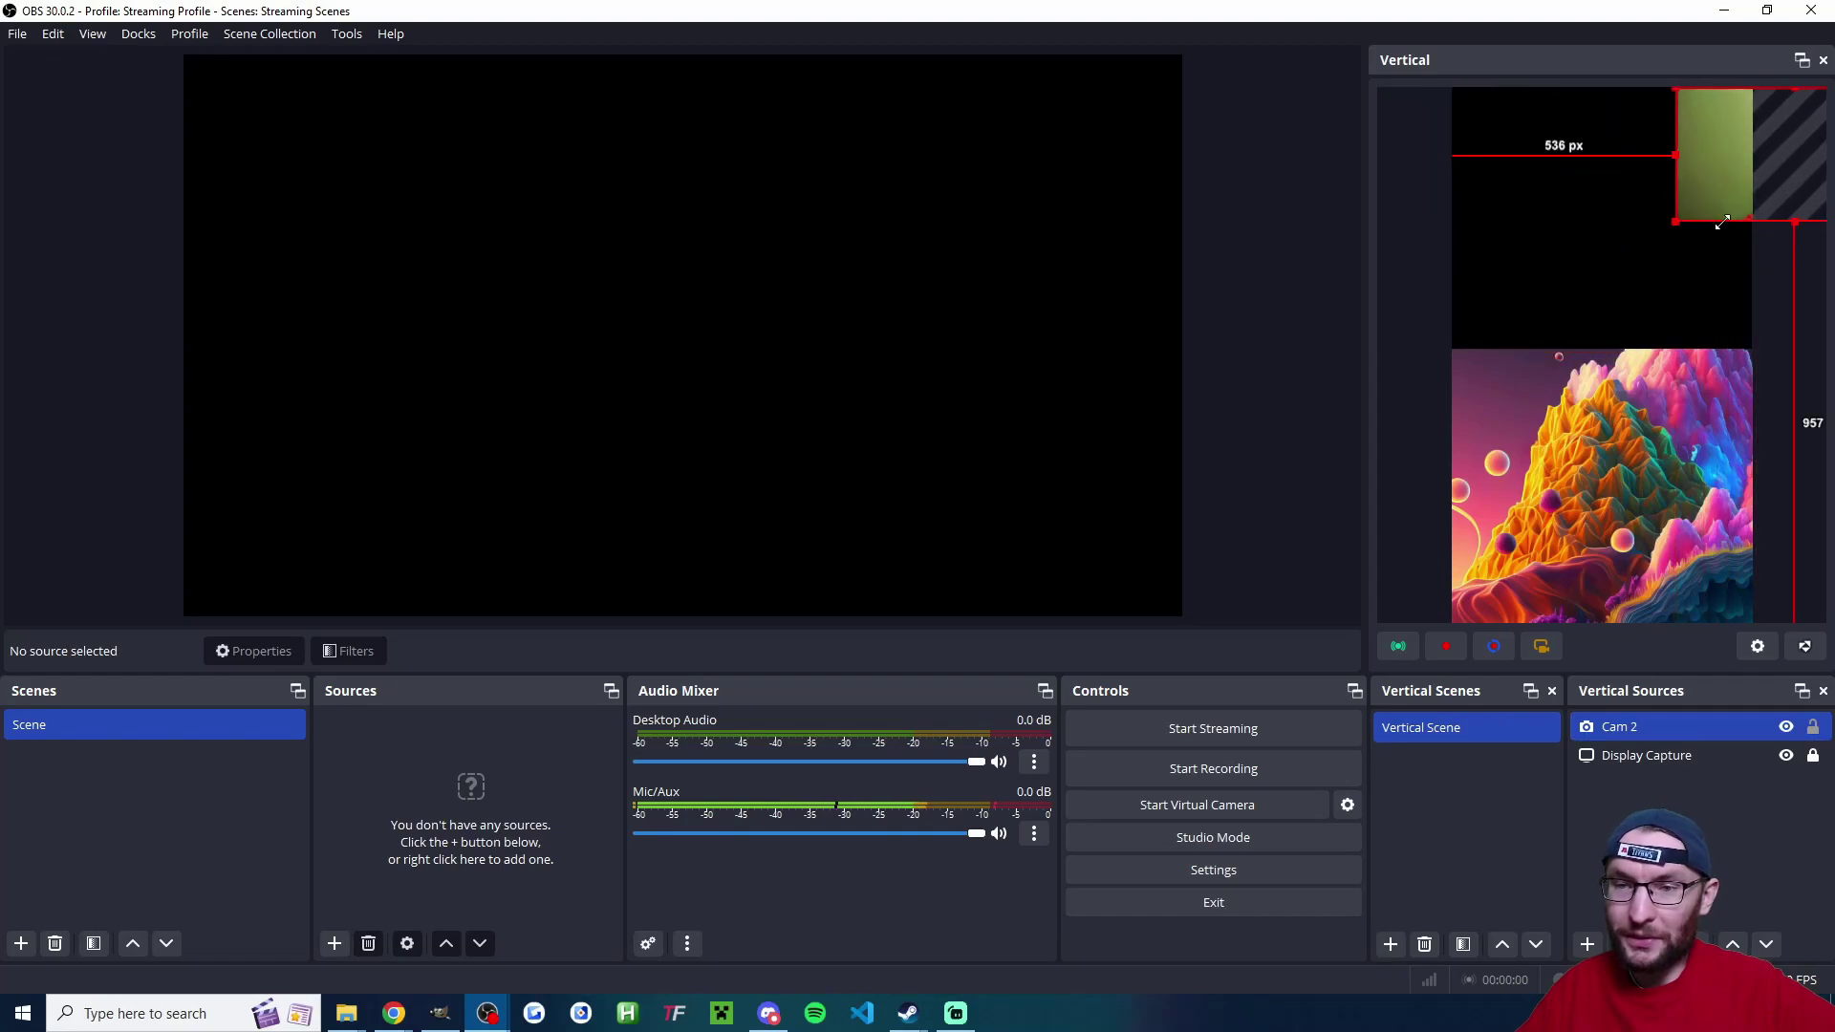
drag(1800, 170, 1578, 170)
drag(1687, 220, 1753, 258)
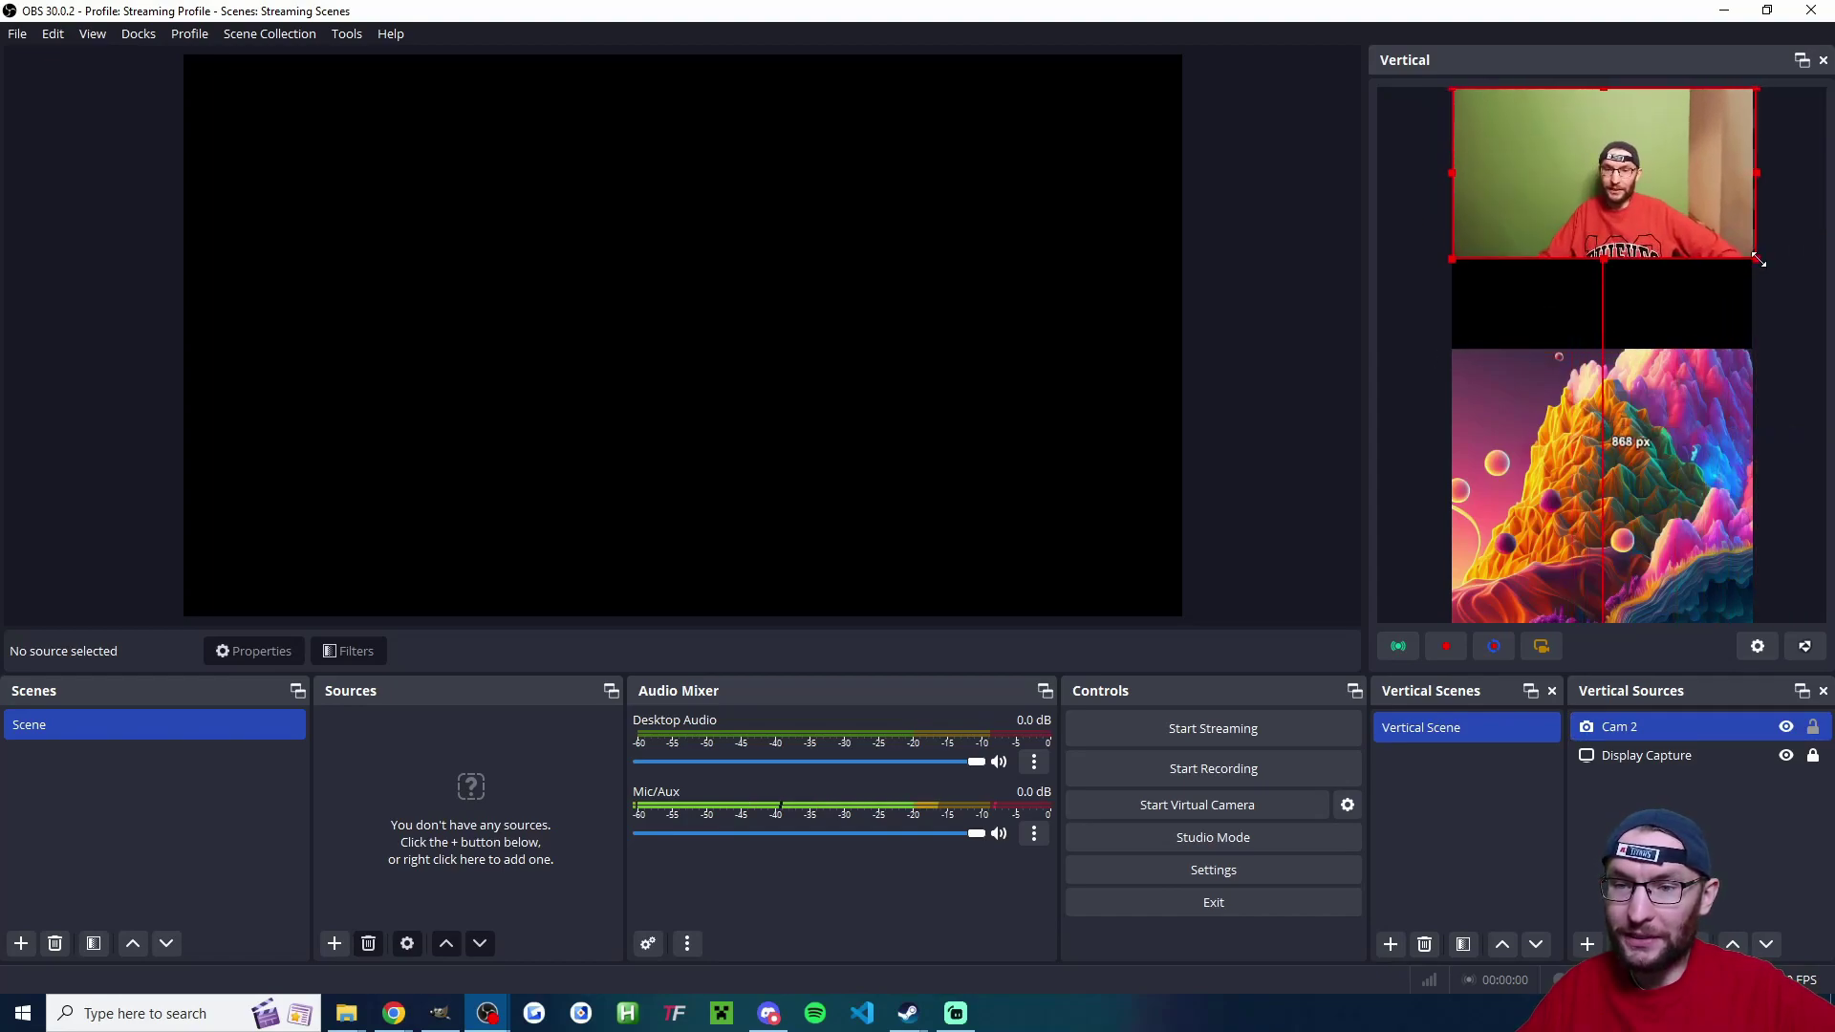
click(1691, 835)
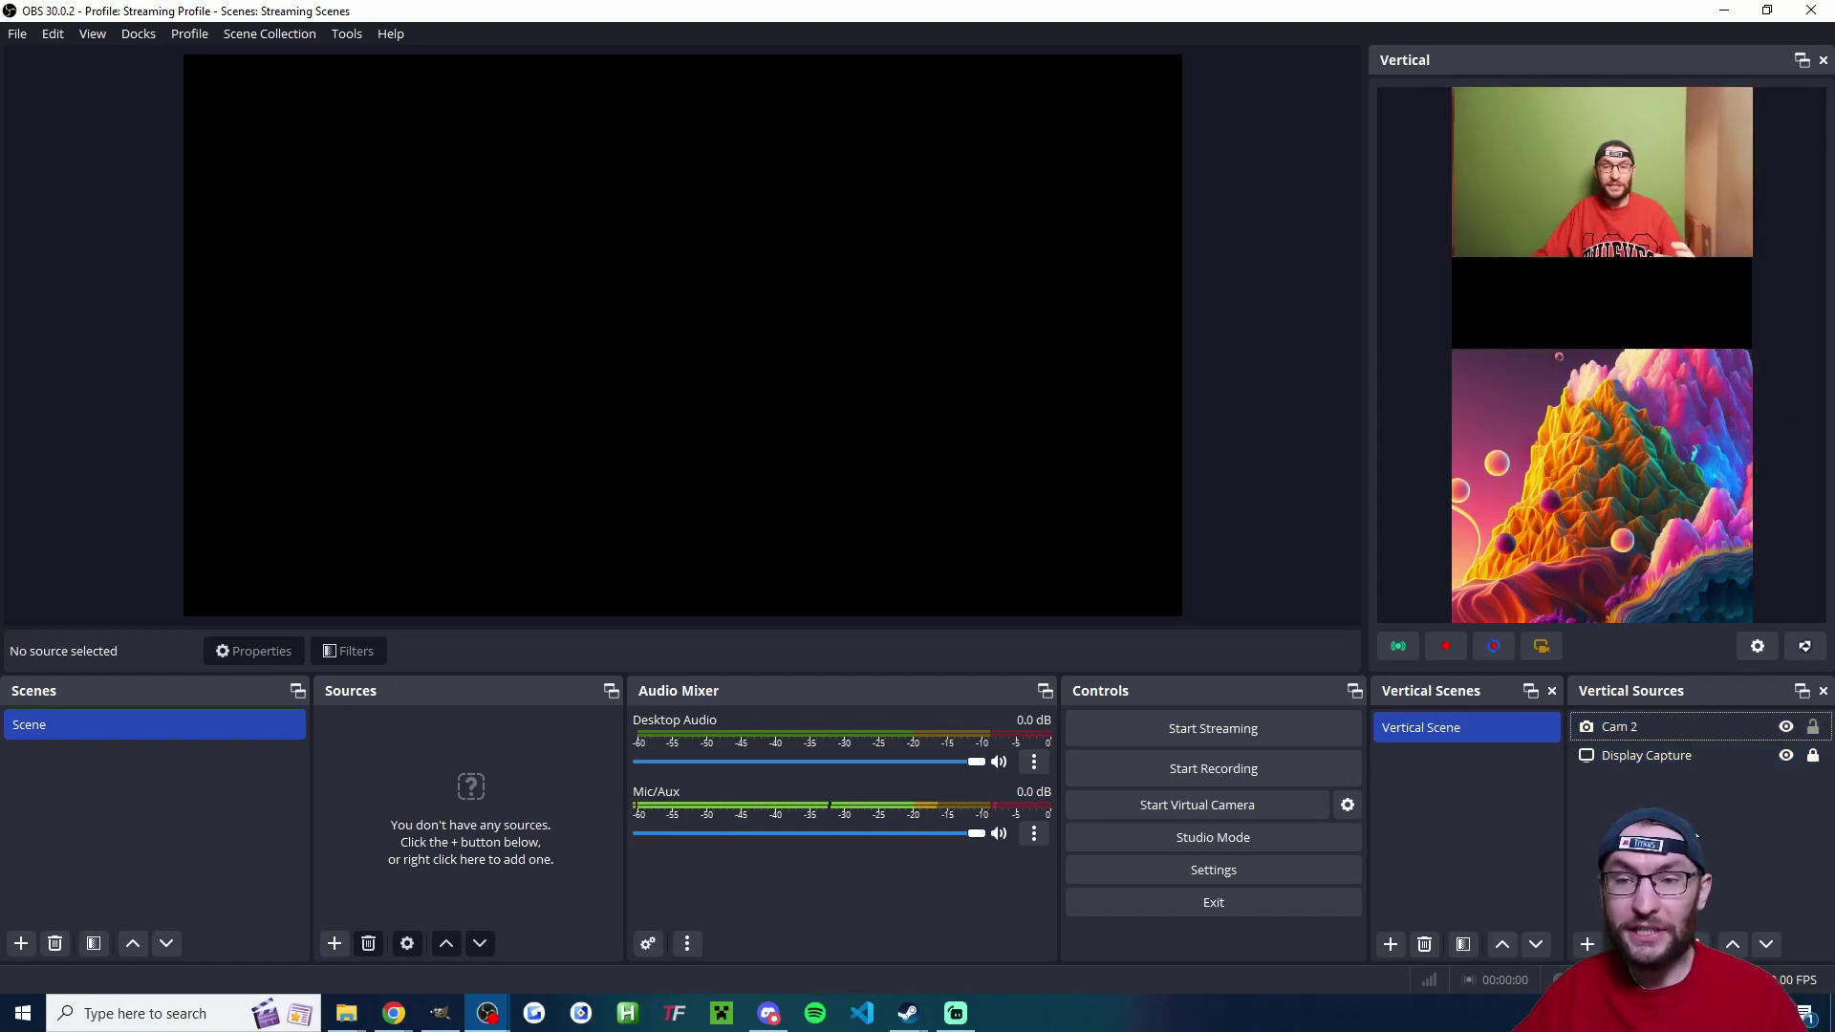
- Unlock Display Capture and fit it beneath the webcam down to the canvas bottom
click(1659, 755)
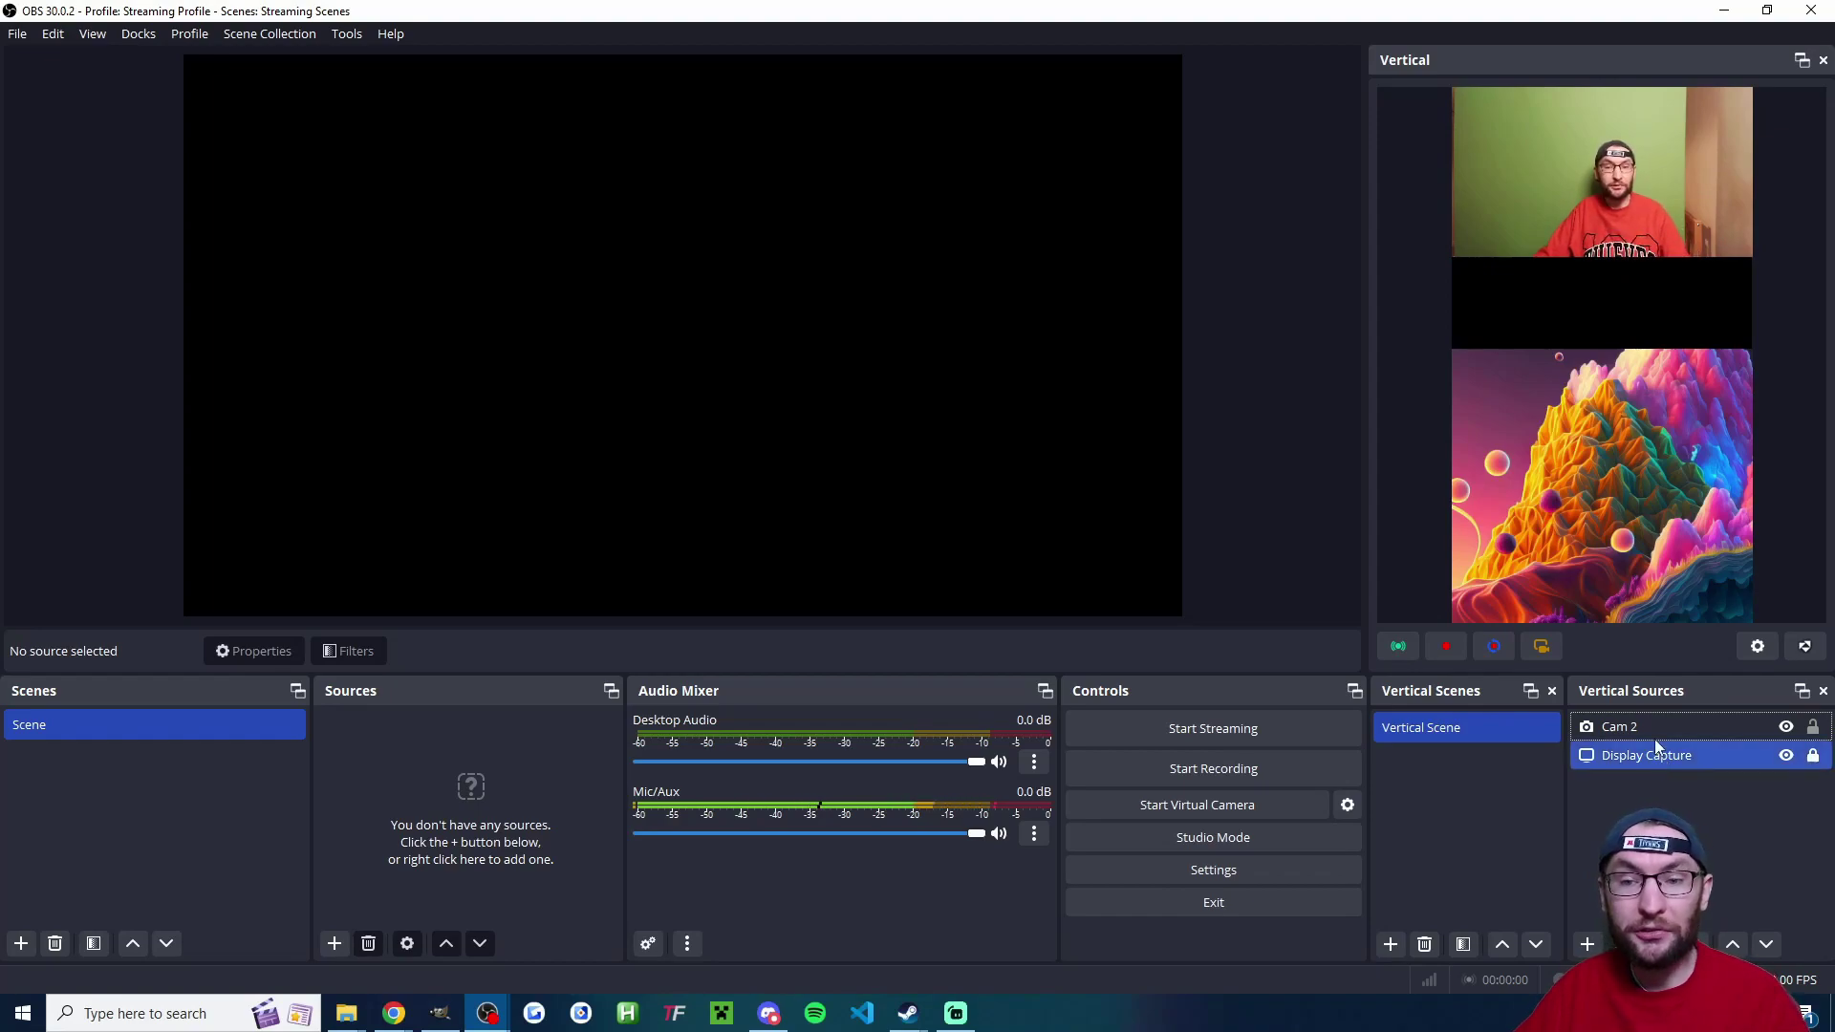
click(1813, 755)
click(1813, 755)
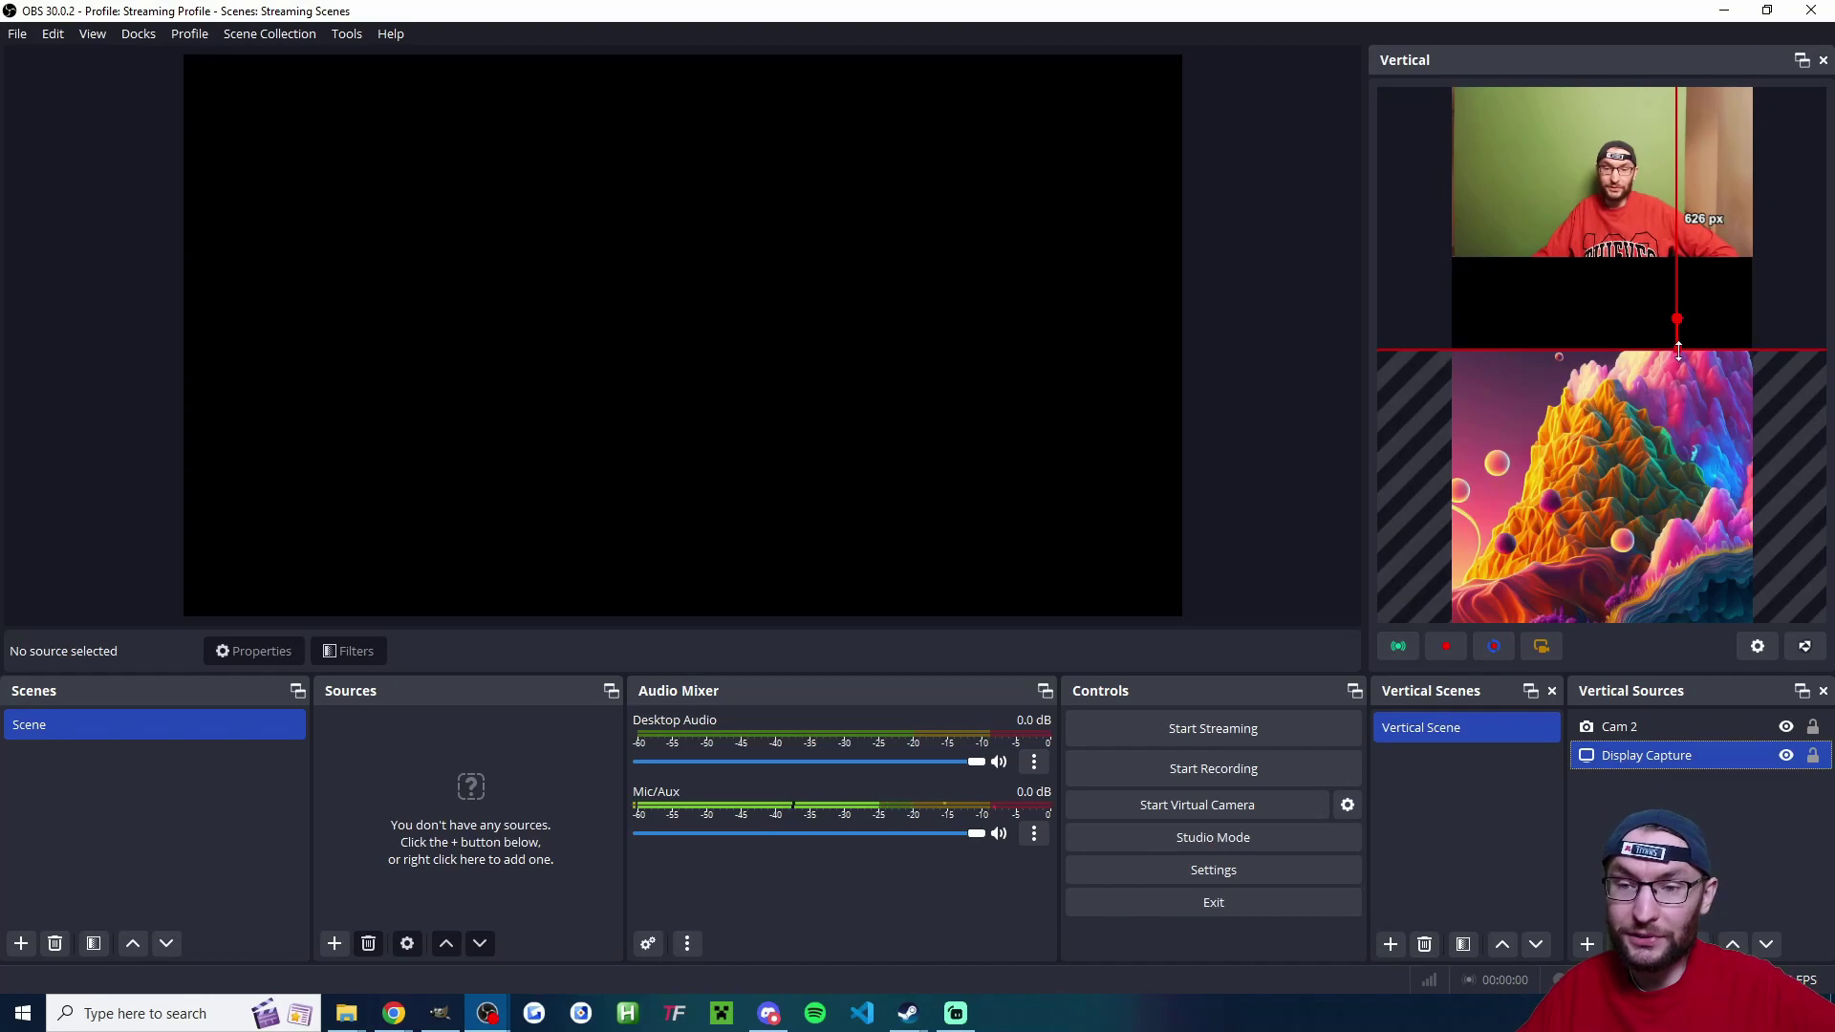
drag(1674, 354, 1629, 302)
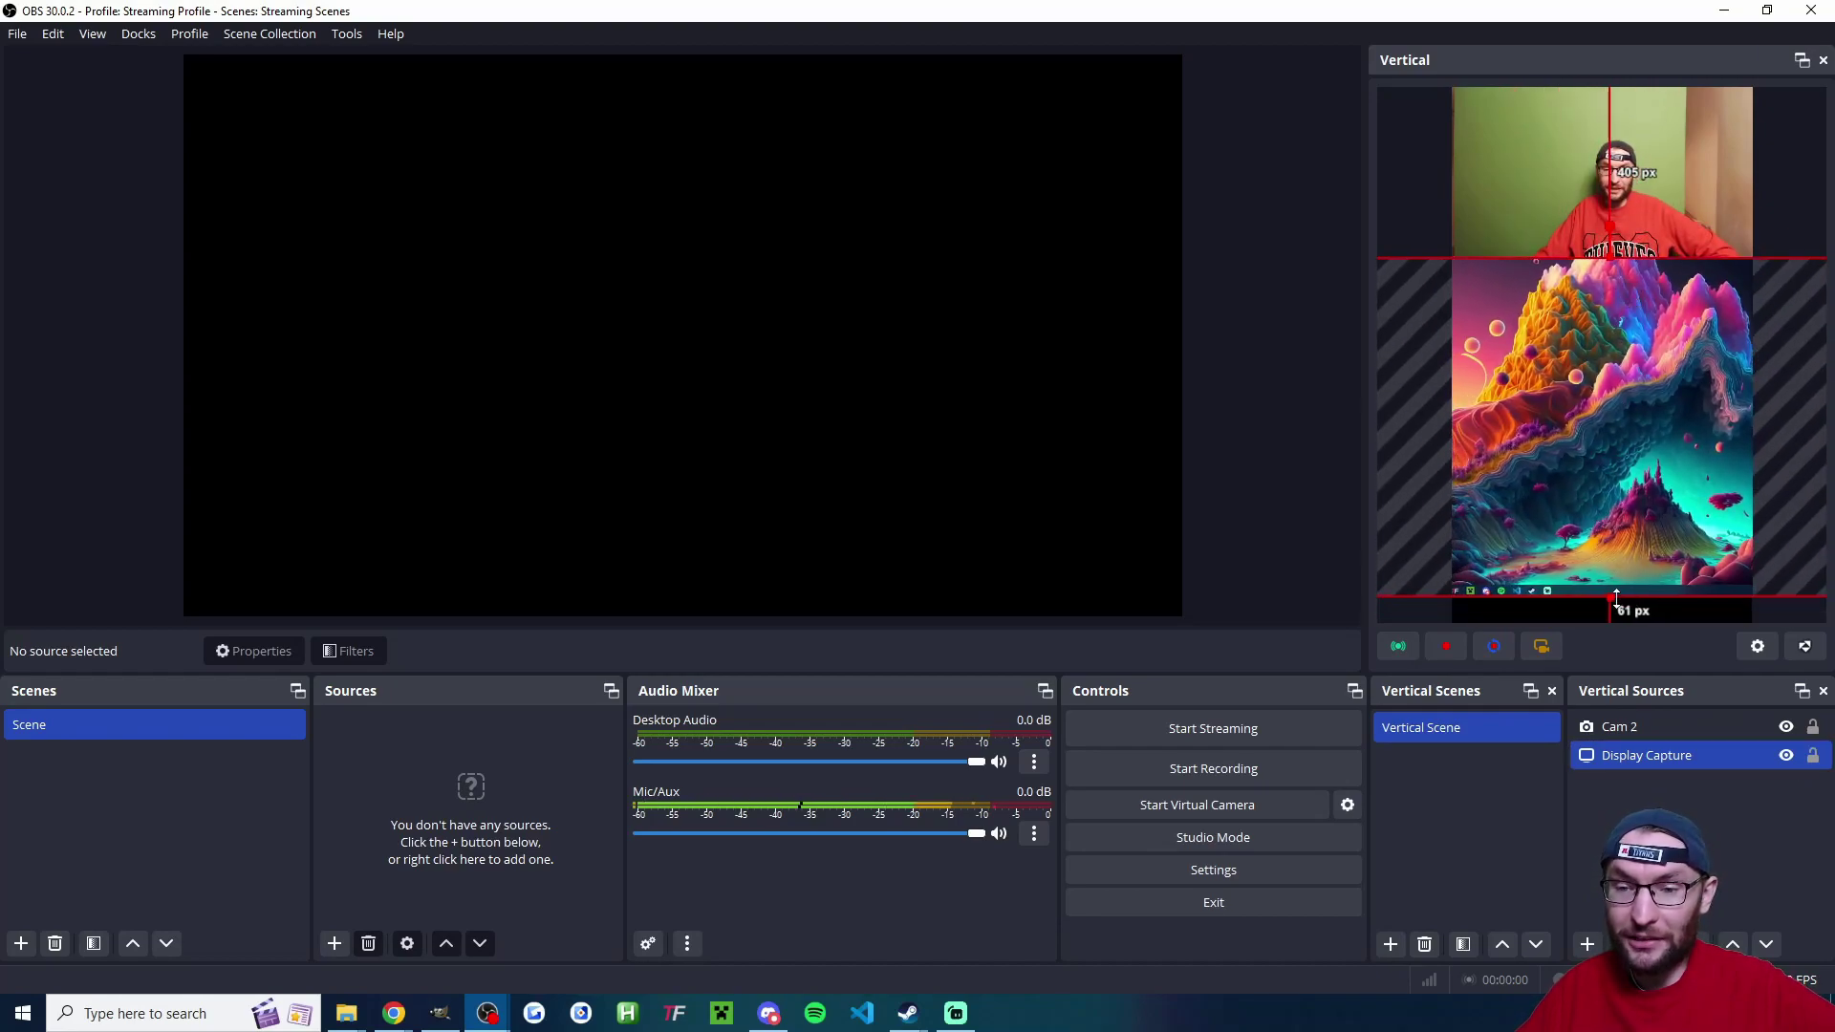
drag(1665, 541, 1642, 541)
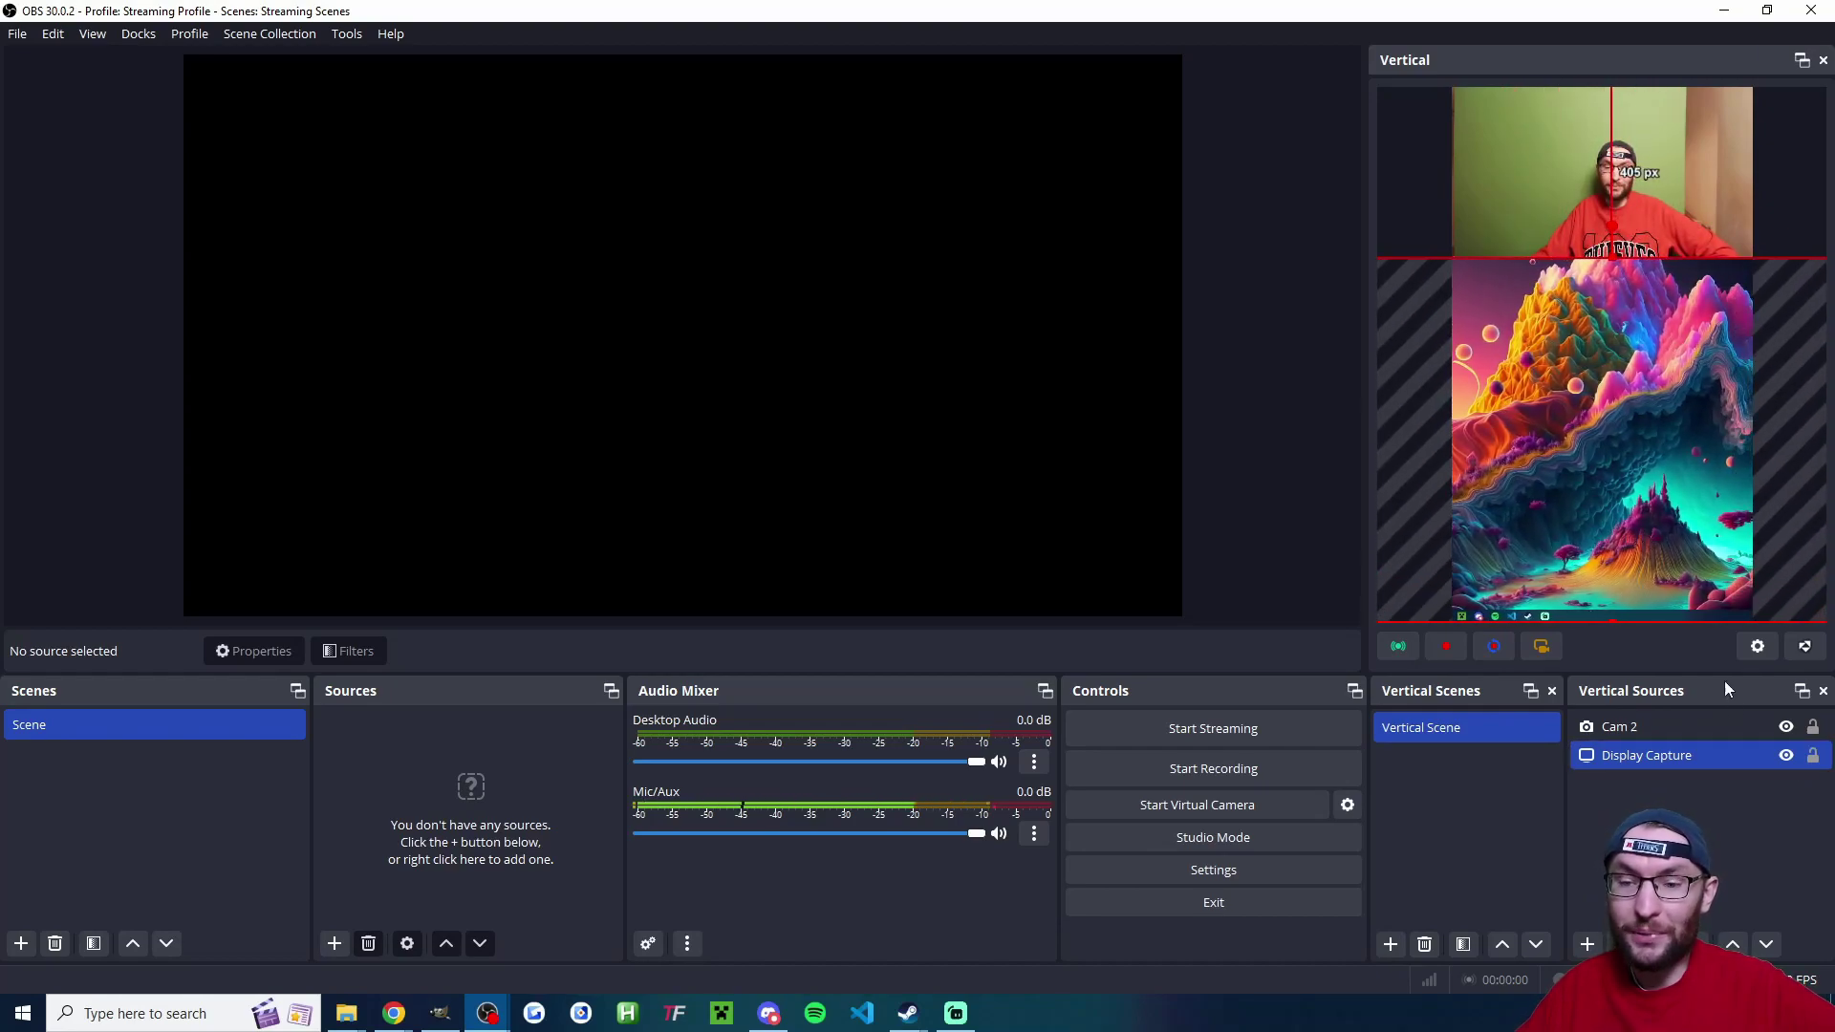
- Centre Display Capture horizontally, then lock both Display Capture and Cam 2
right_click(1609, 404)
mouse_move(1690, 693)
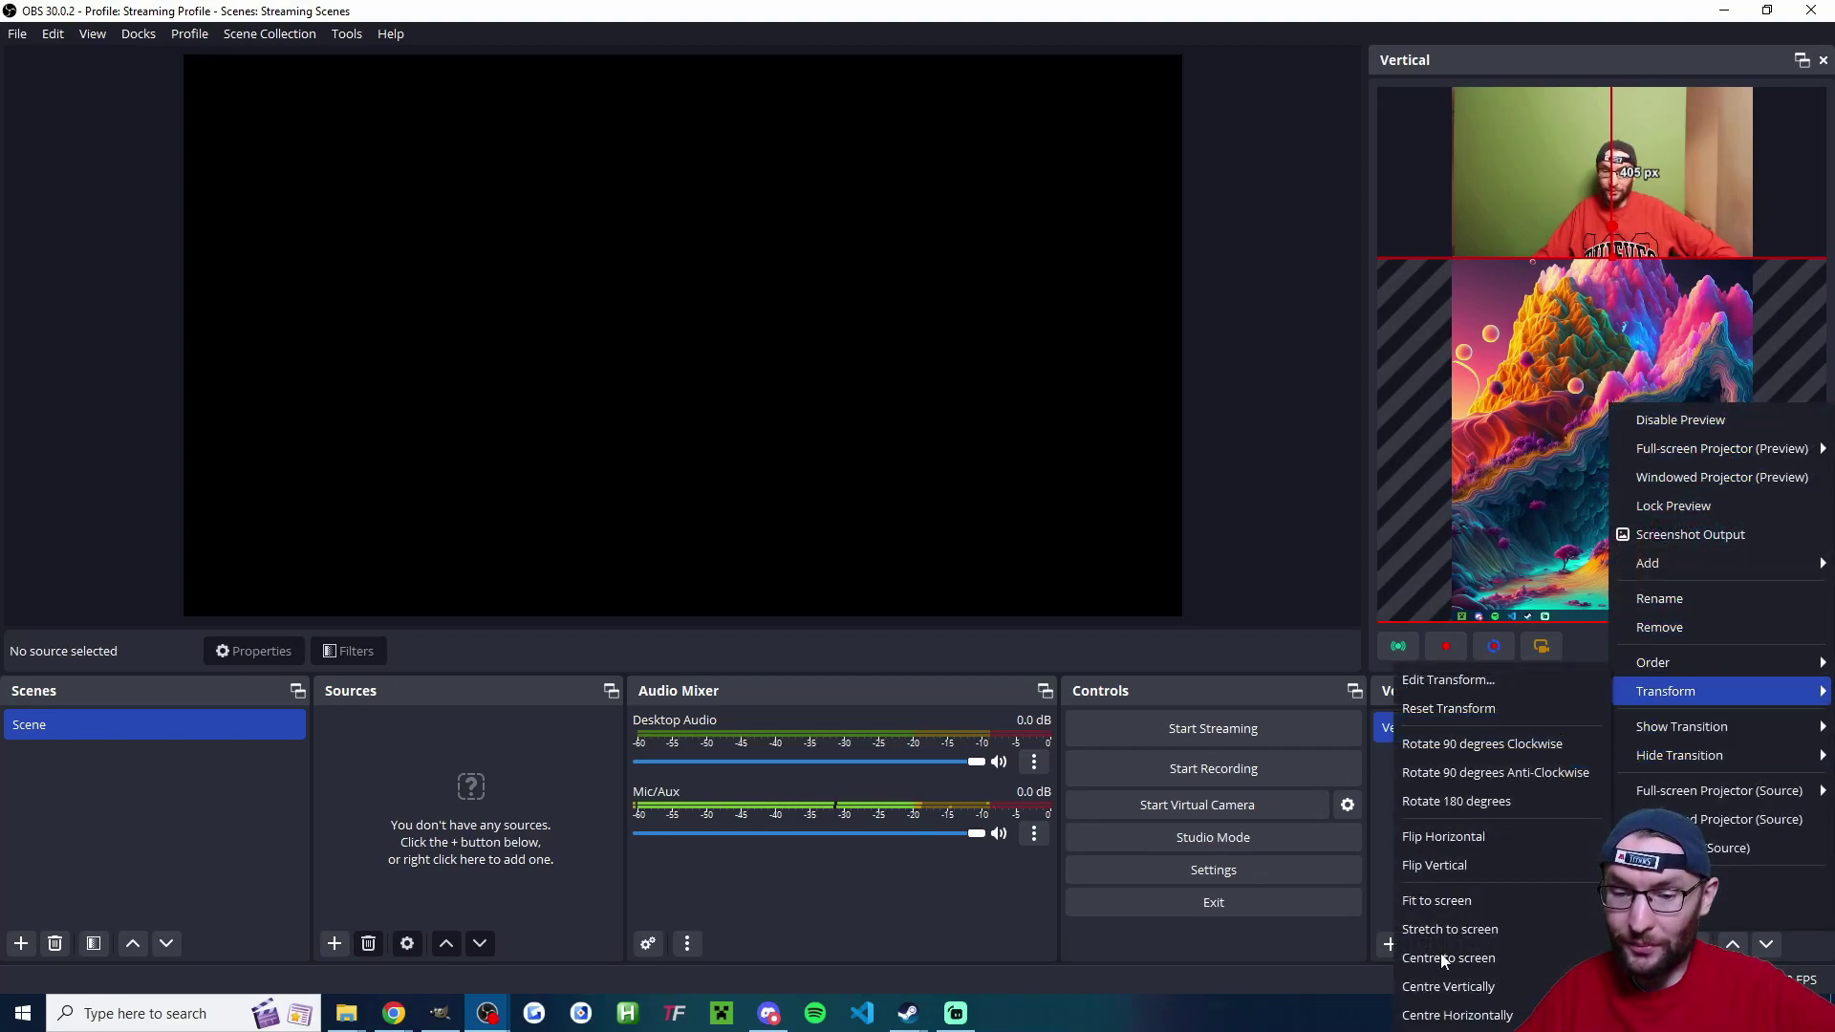
click(1472, 977)
click(1813, 755)
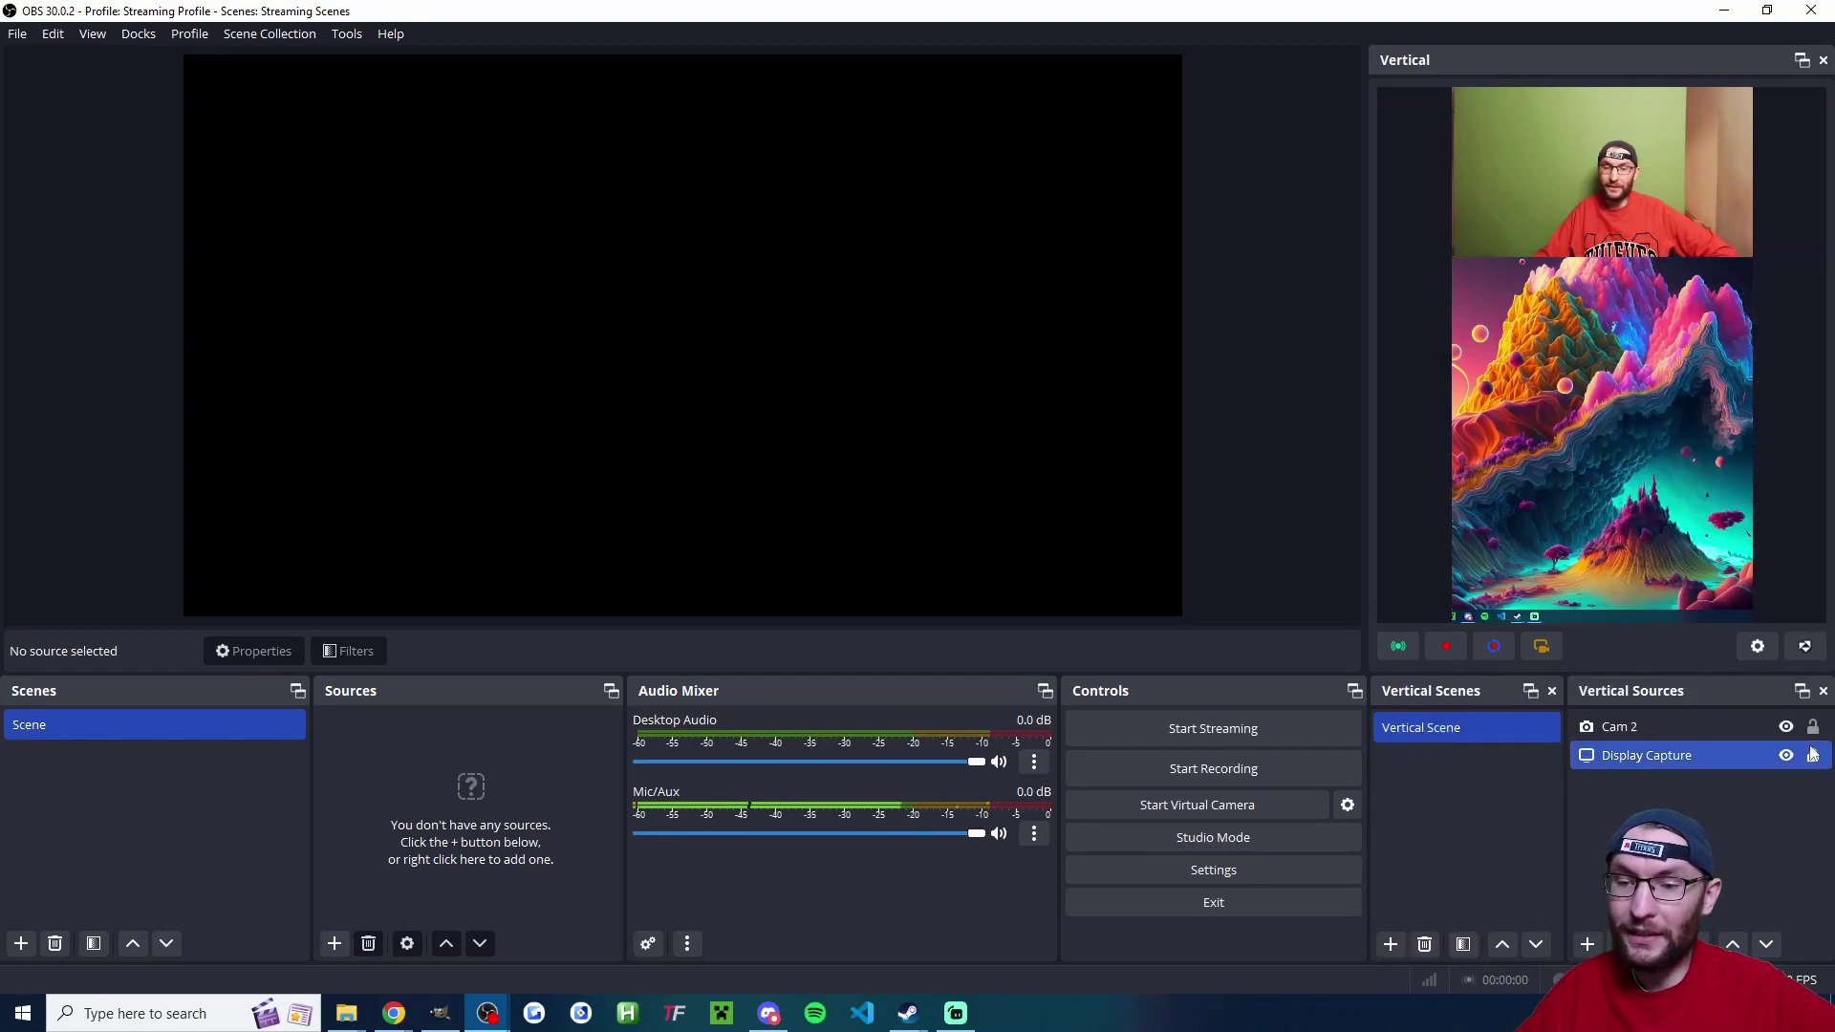
click(1813, 726)
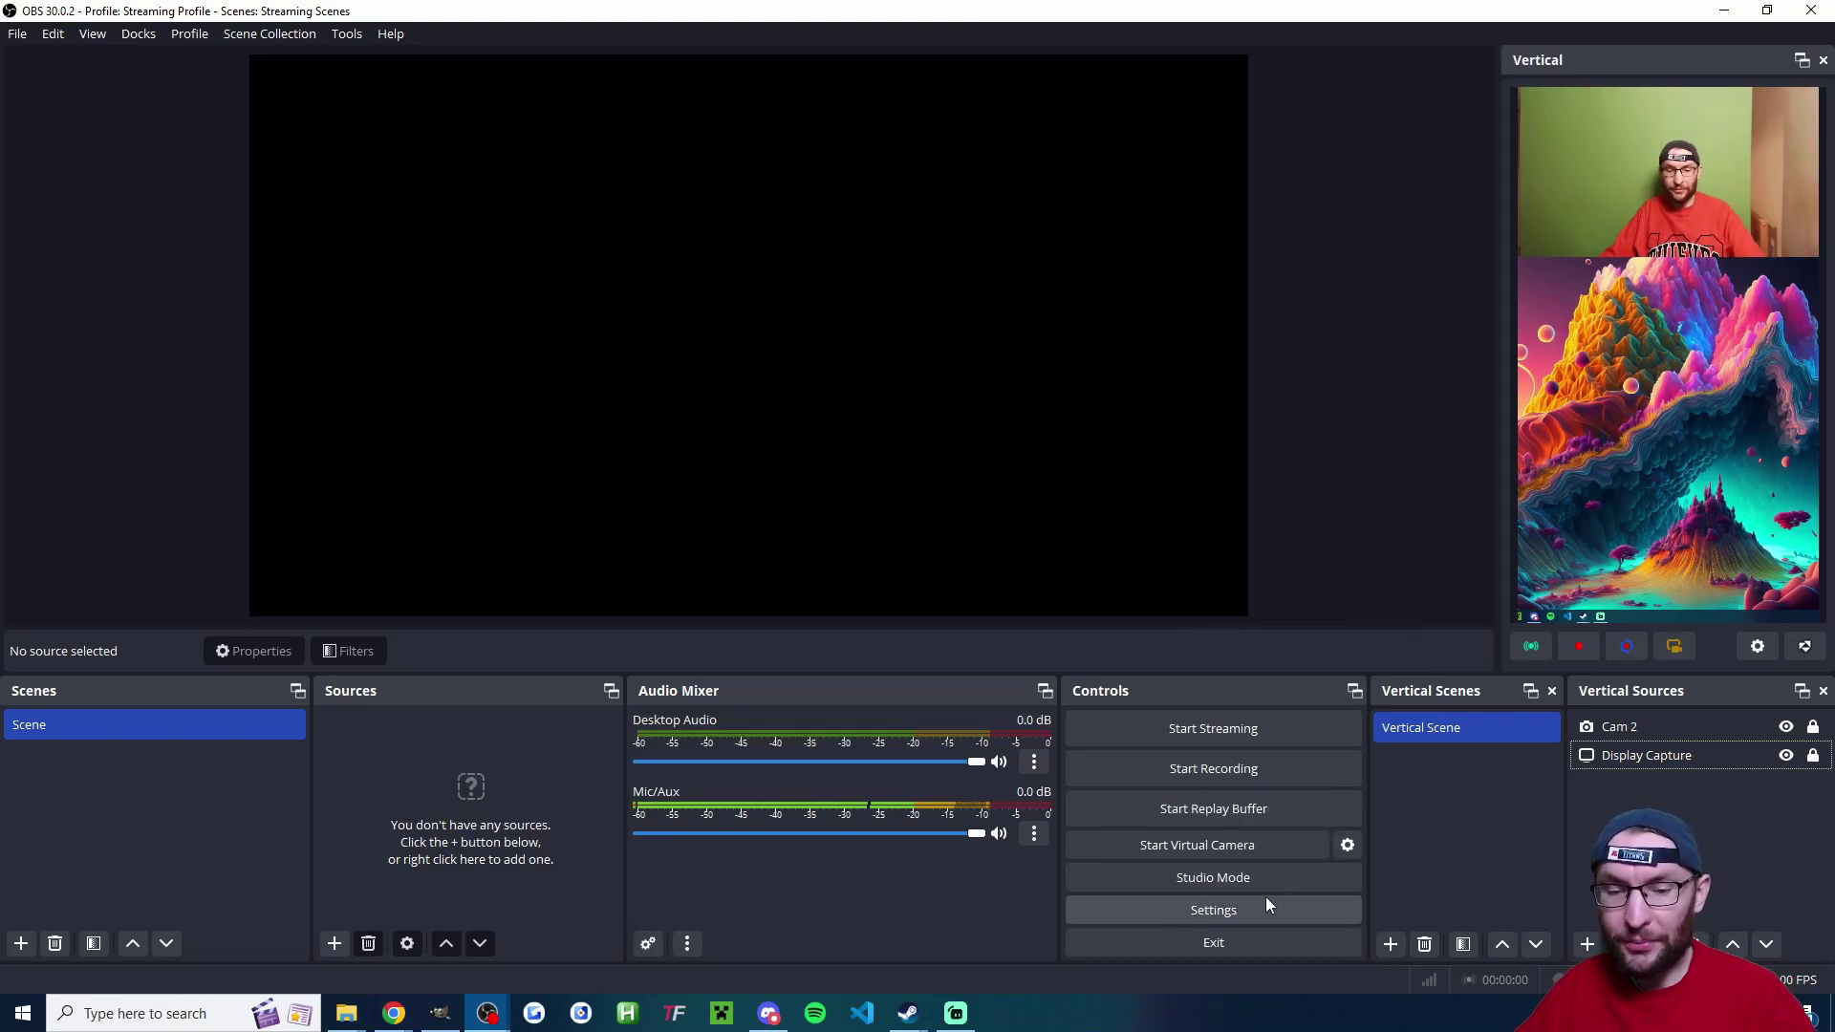
- Enable the Output replay buffer with a 60-second maximum replay time and save the settings
click(1254, 904)
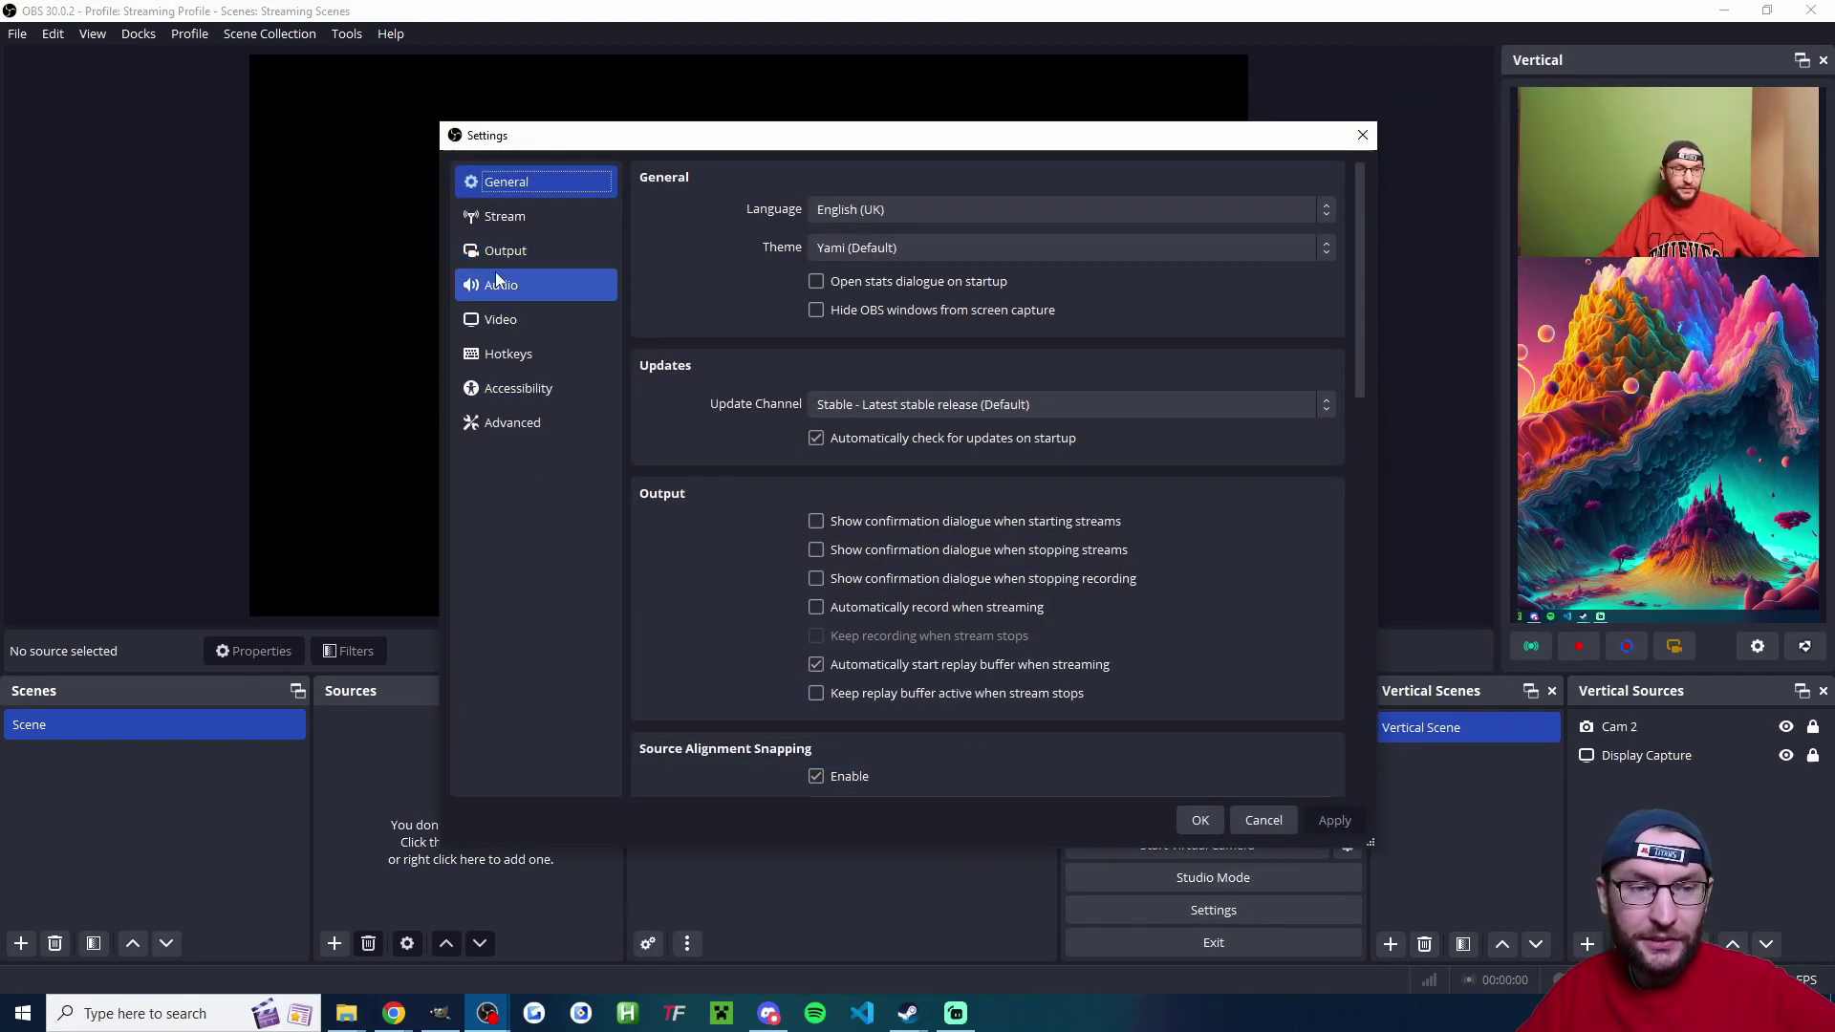
click(501, 250)
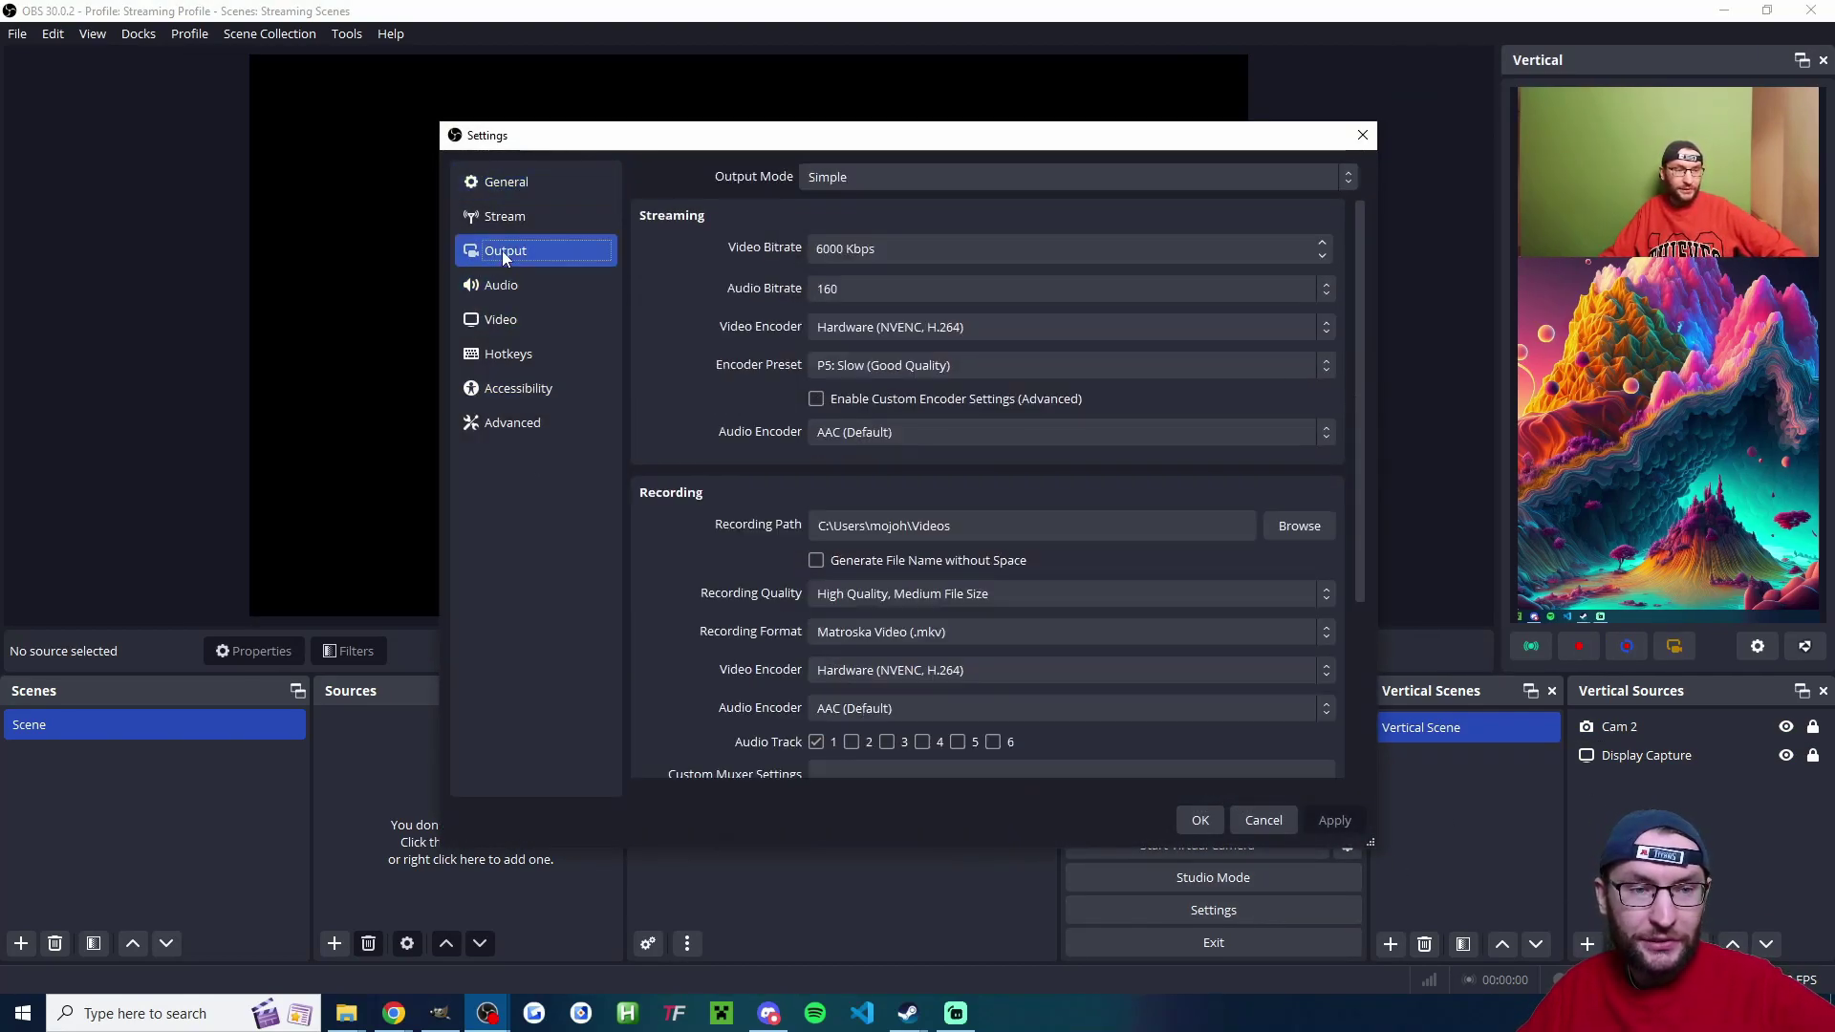
scroll(711, 435, down, 5)
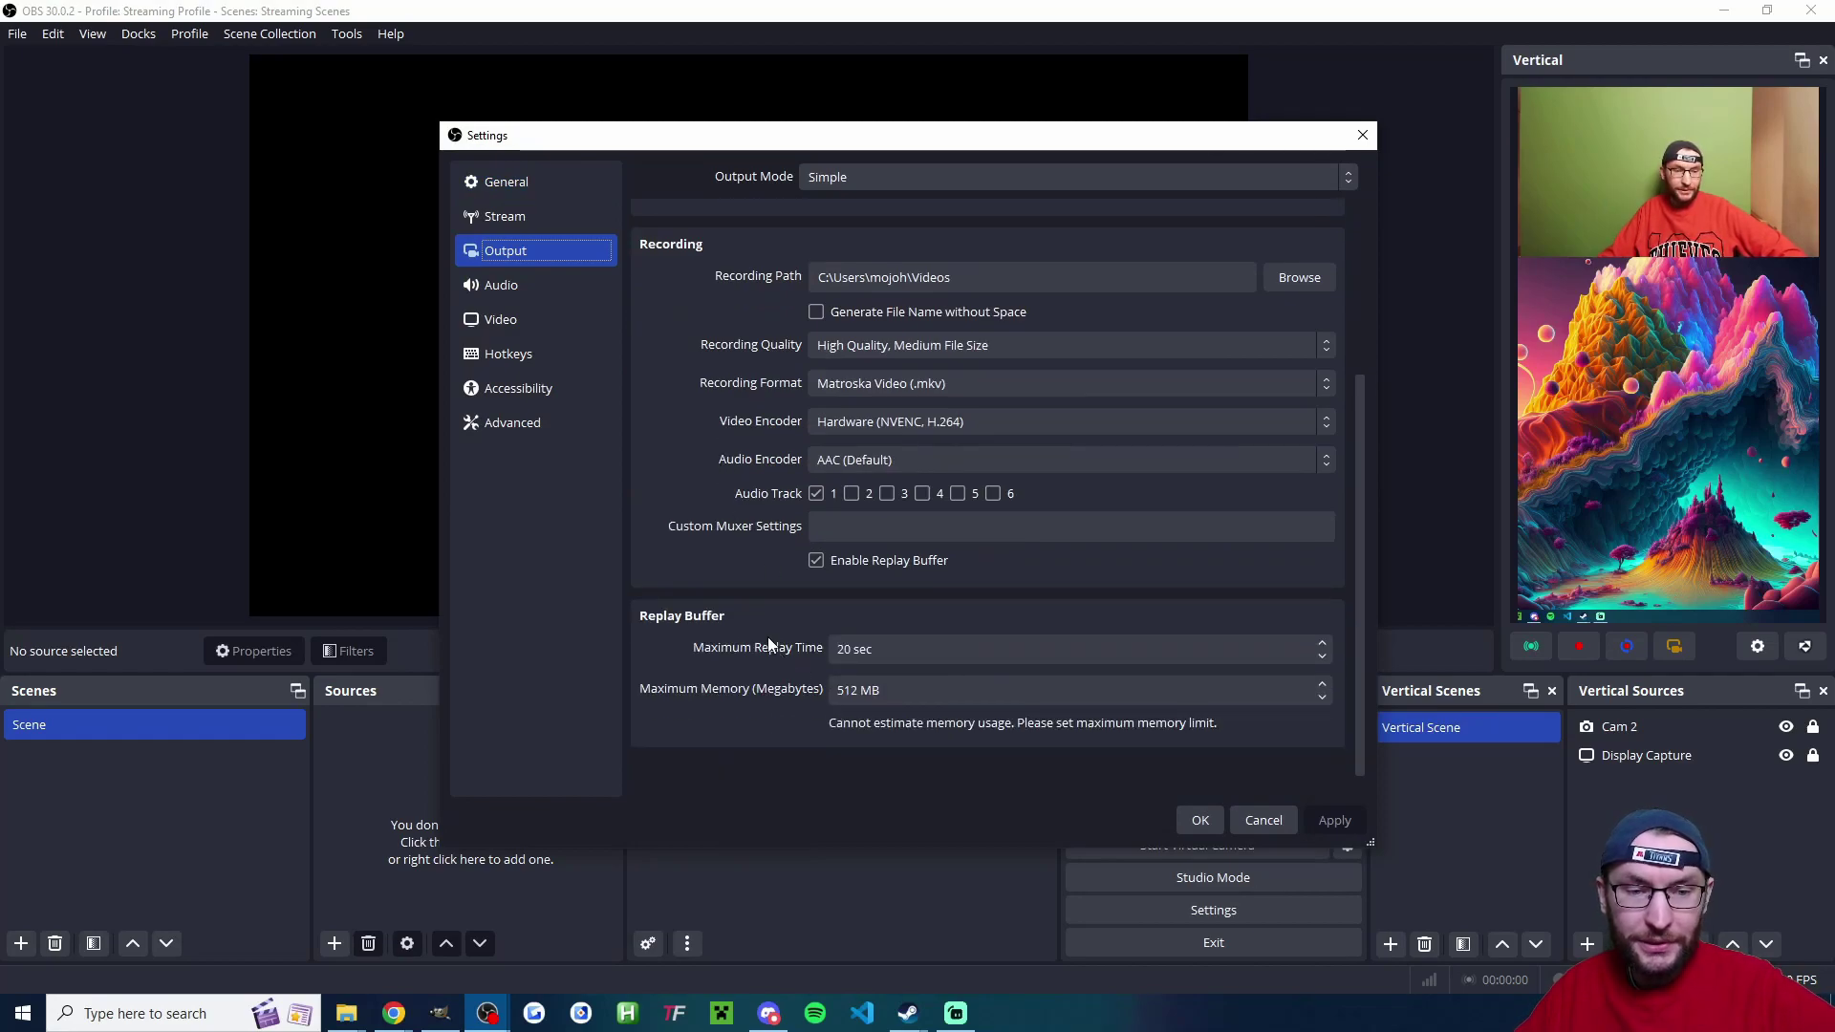
click(816, 560)
click(816, 720)
scroll(818, 669, down, 3)
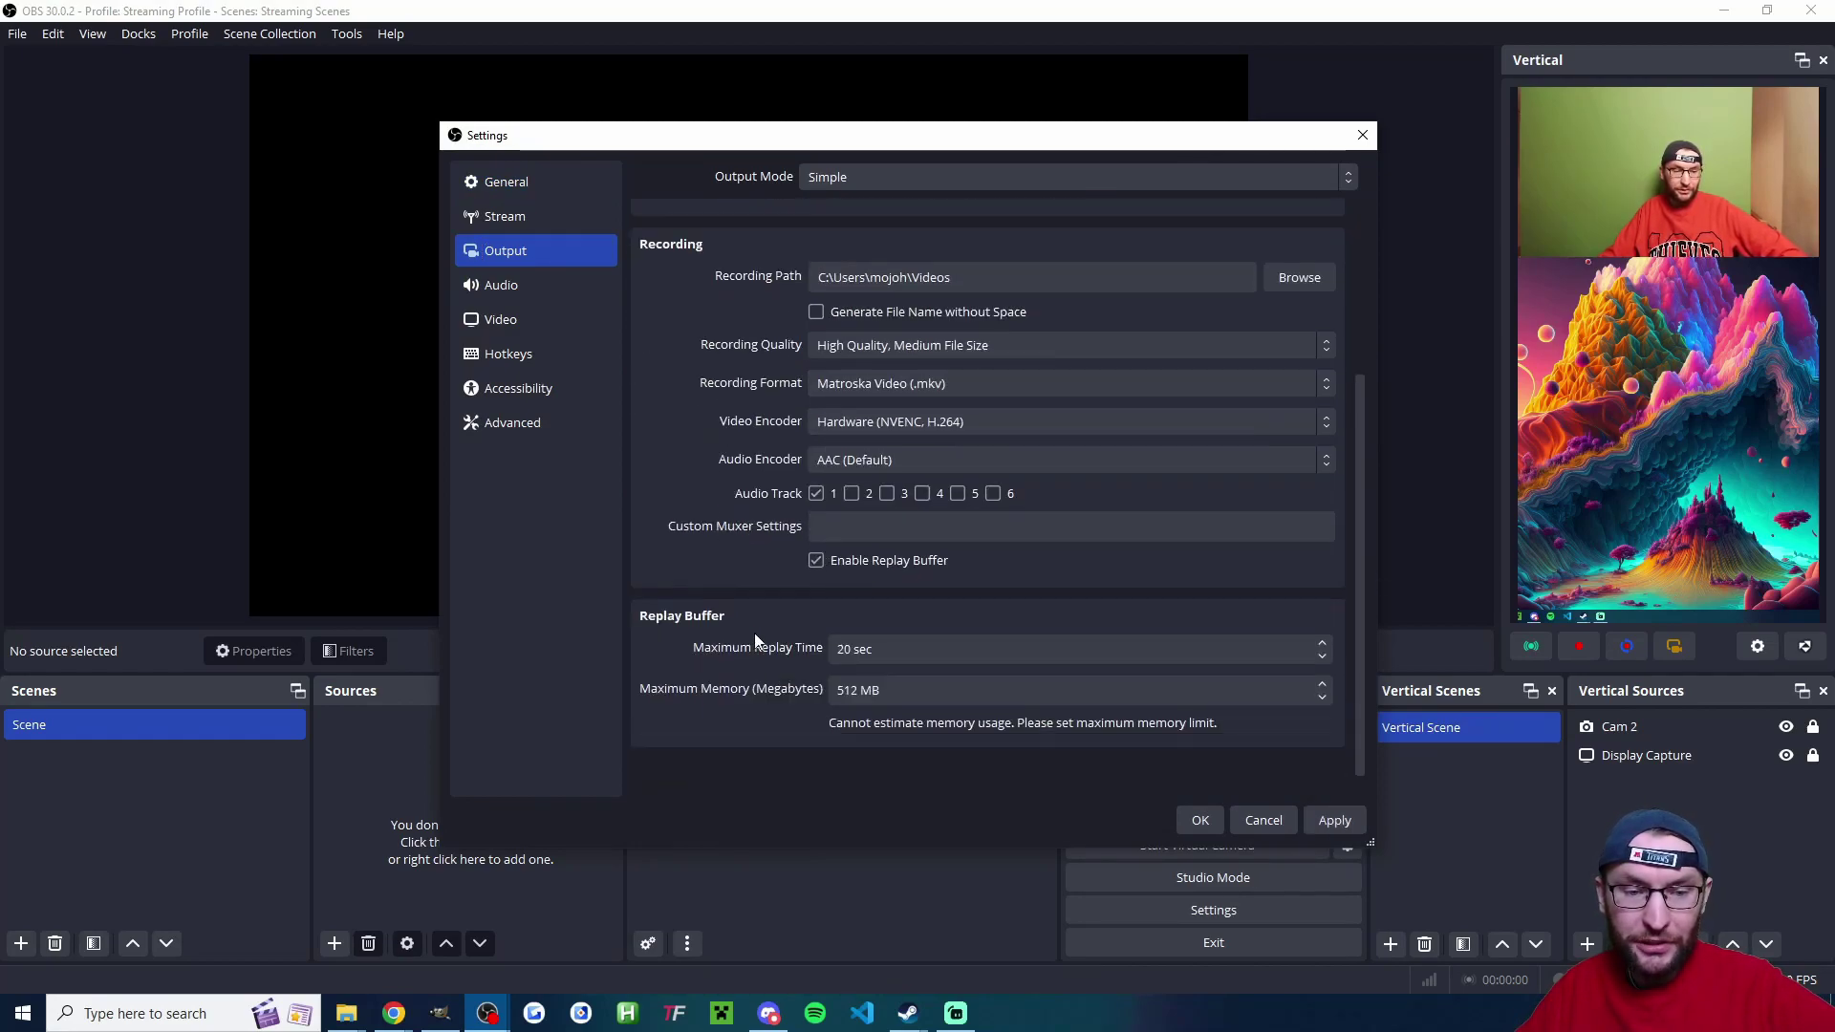
double_click(844, 649)
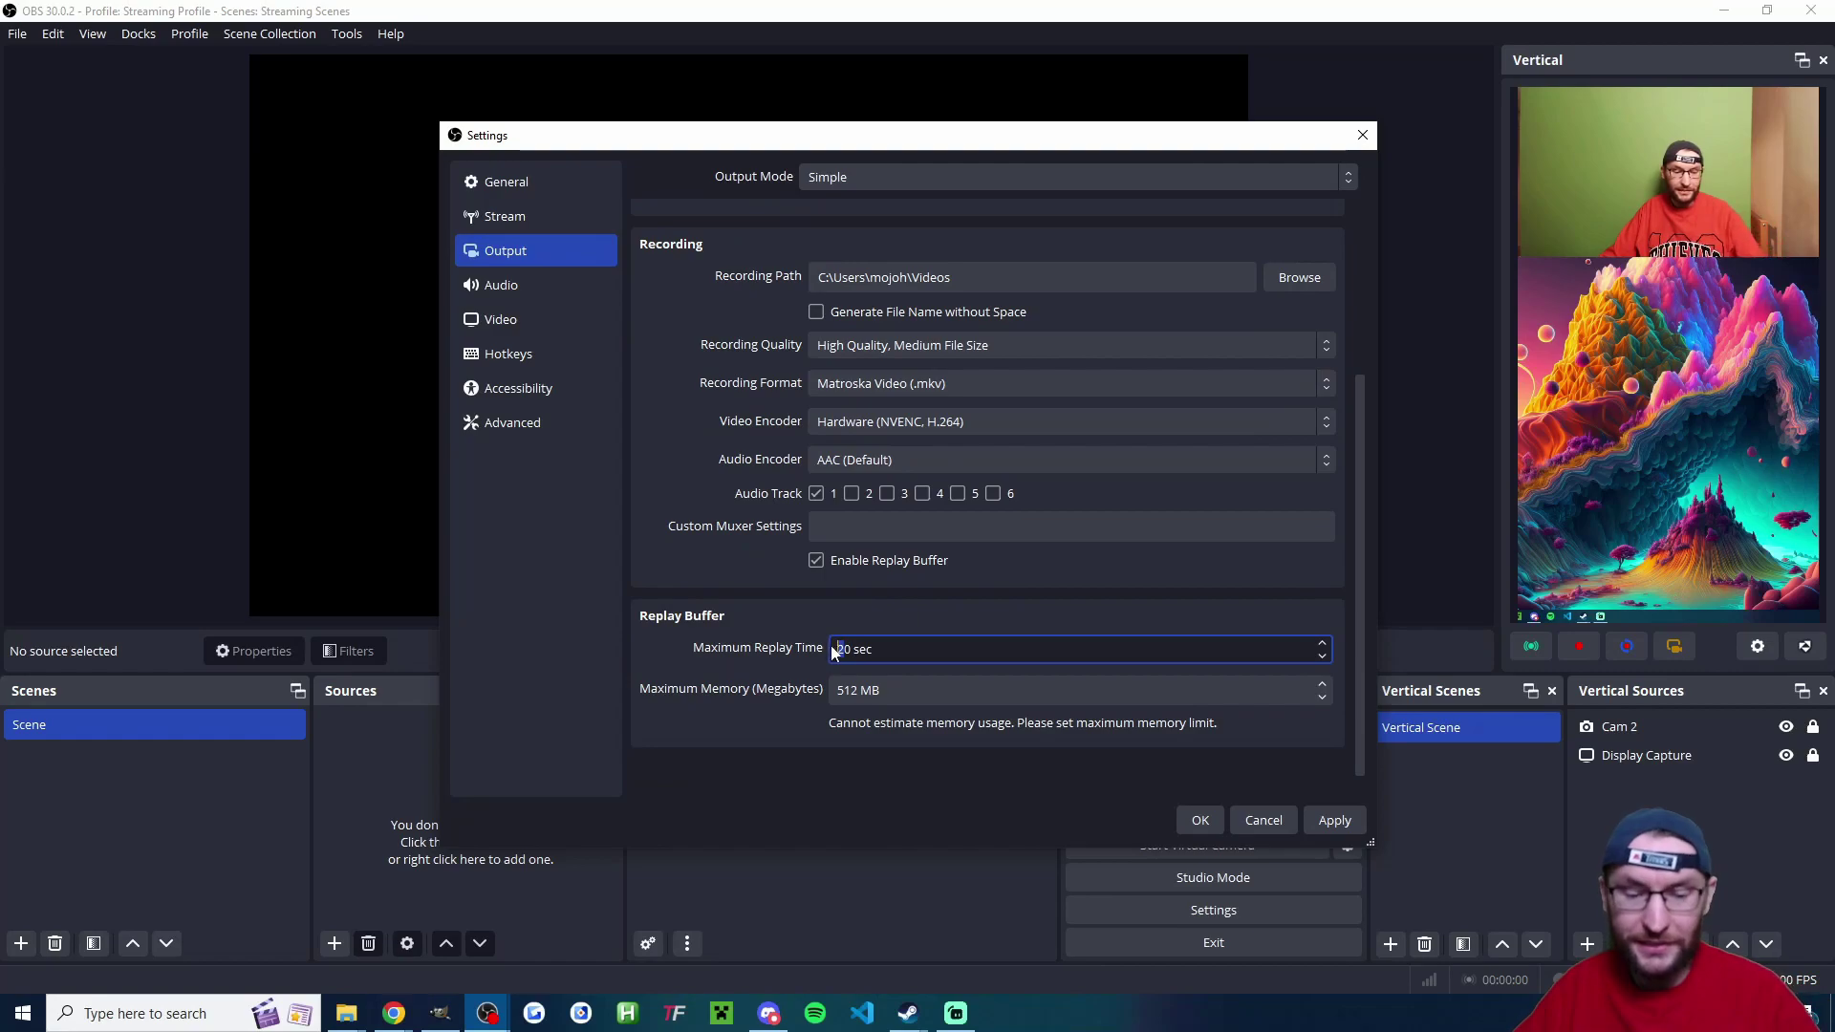
text(60)
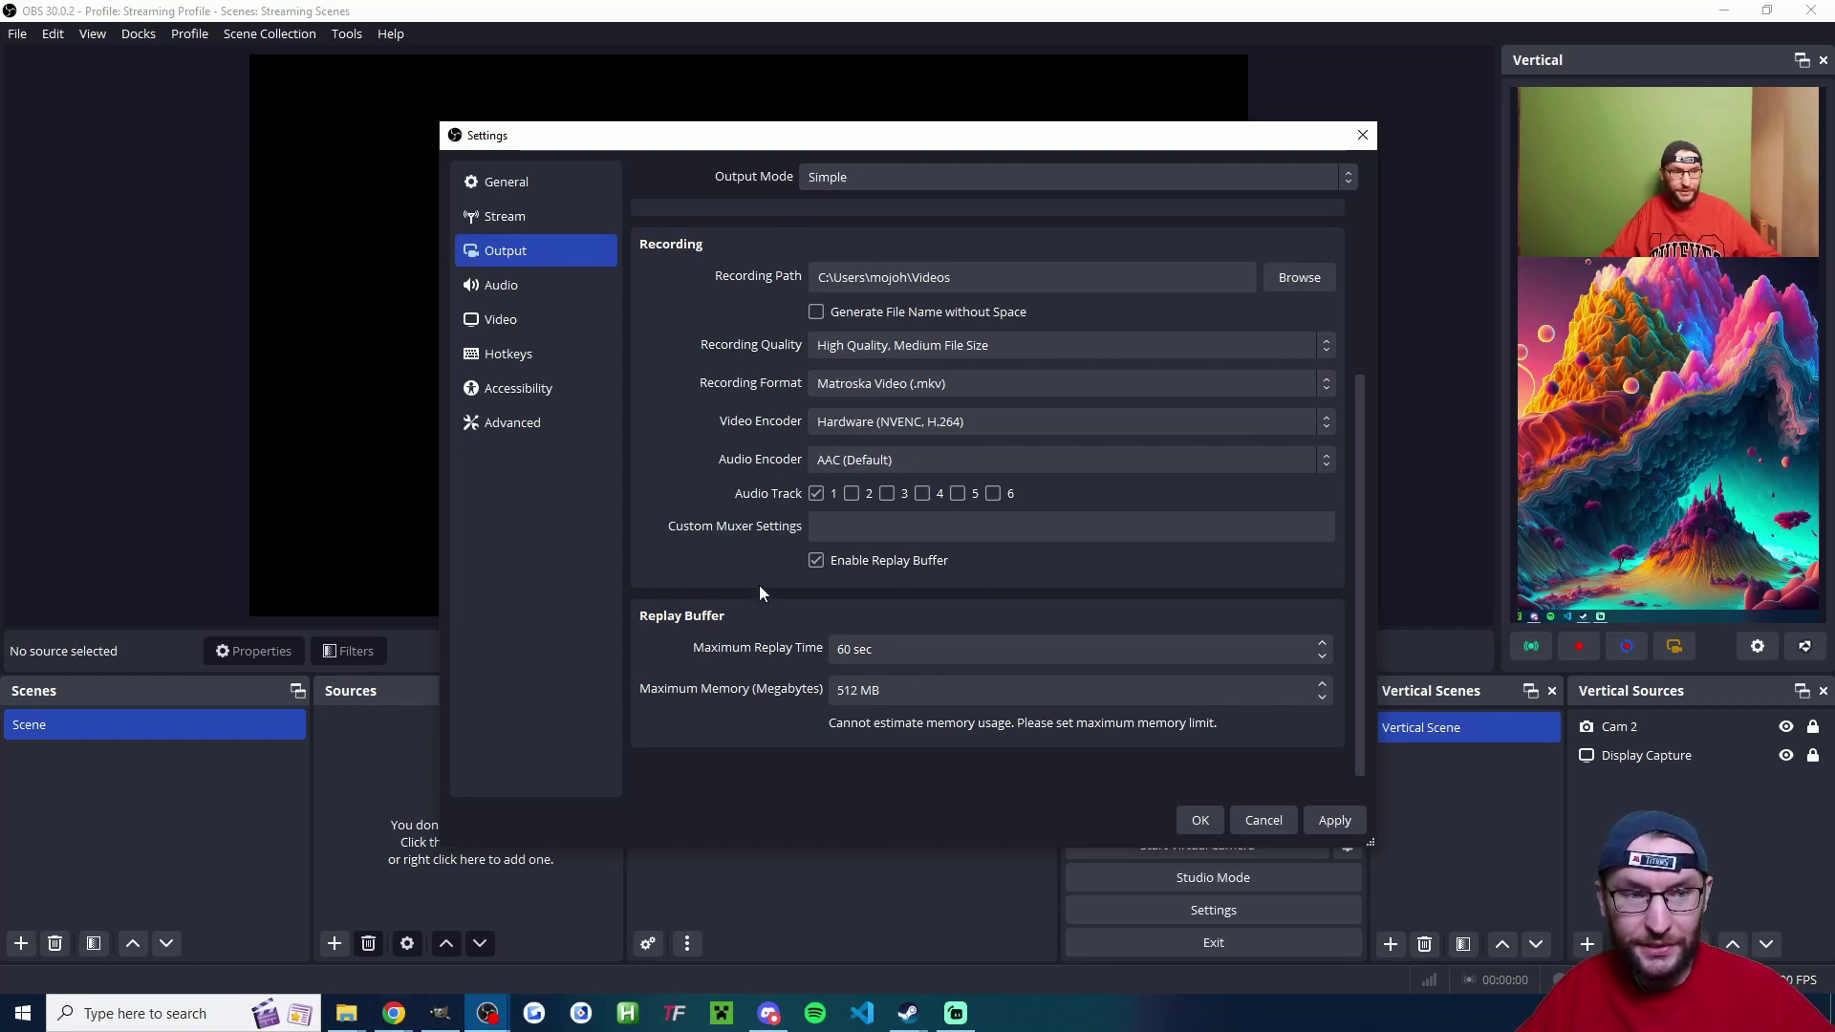
click(1200, 820)
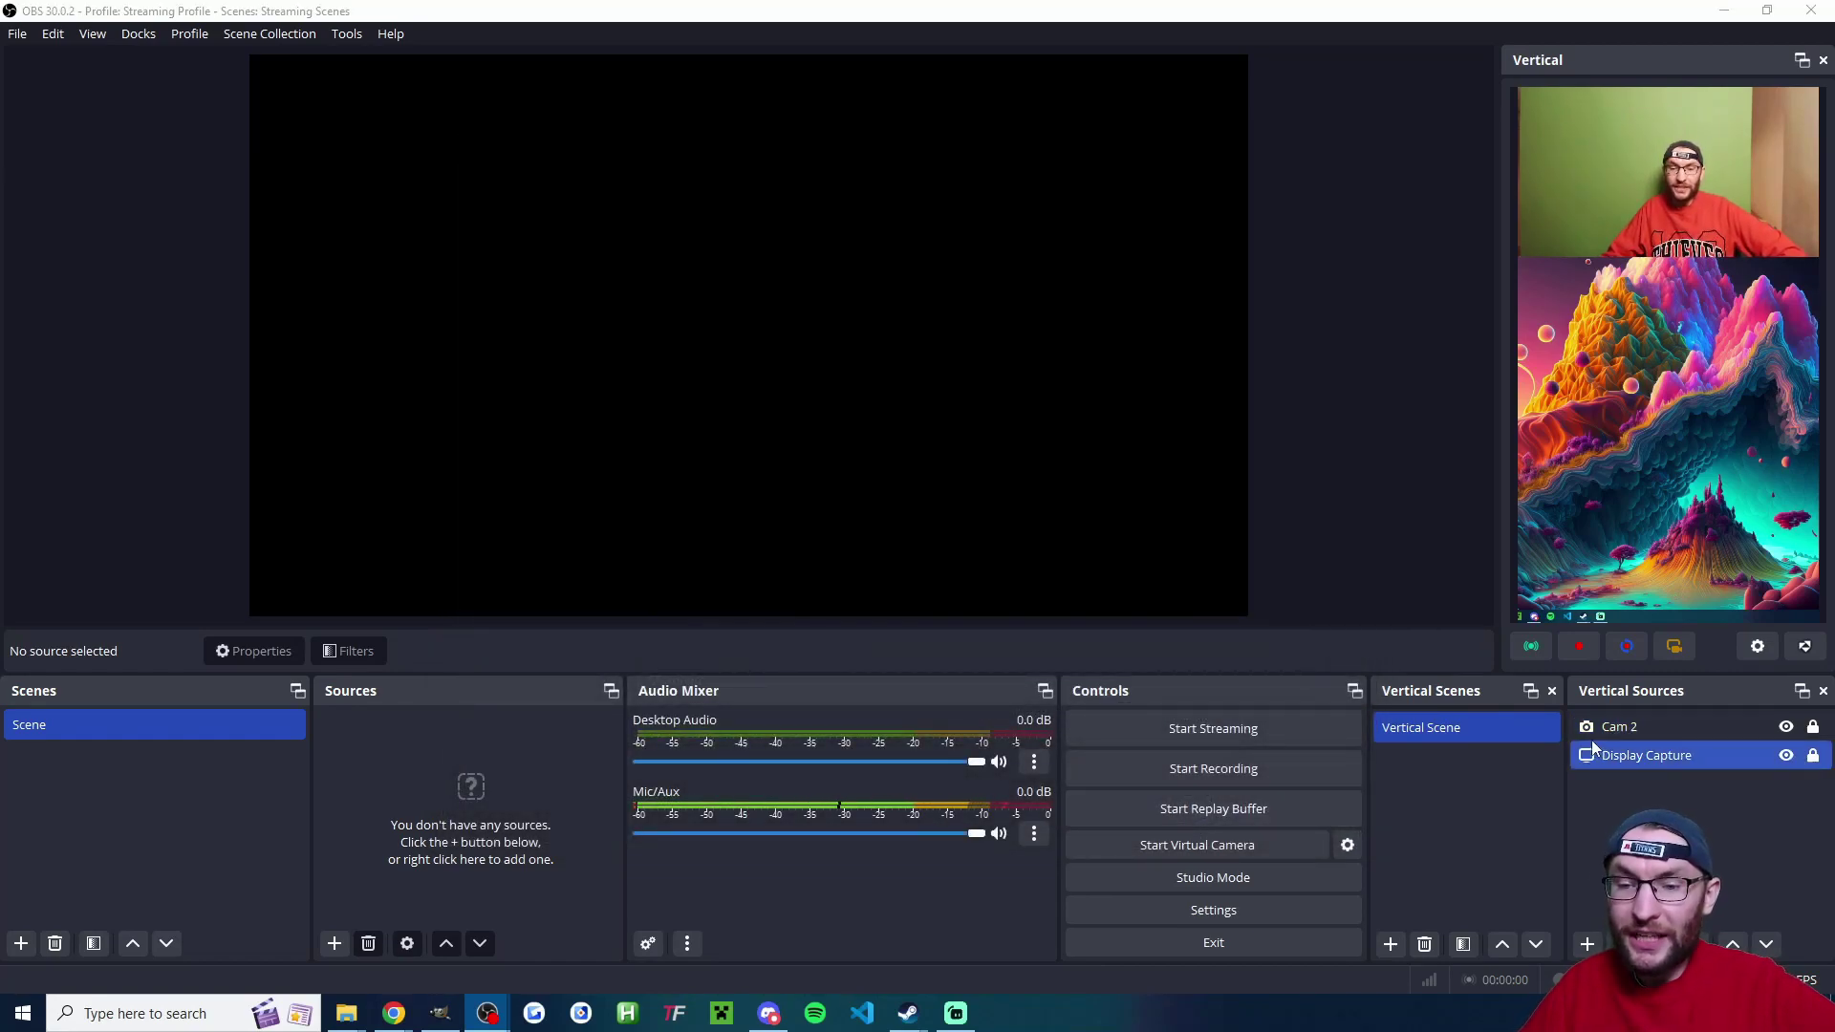
- Start the Vertical dock's stream and view the feed preview on Instagram's live video page
click(1539, 650)
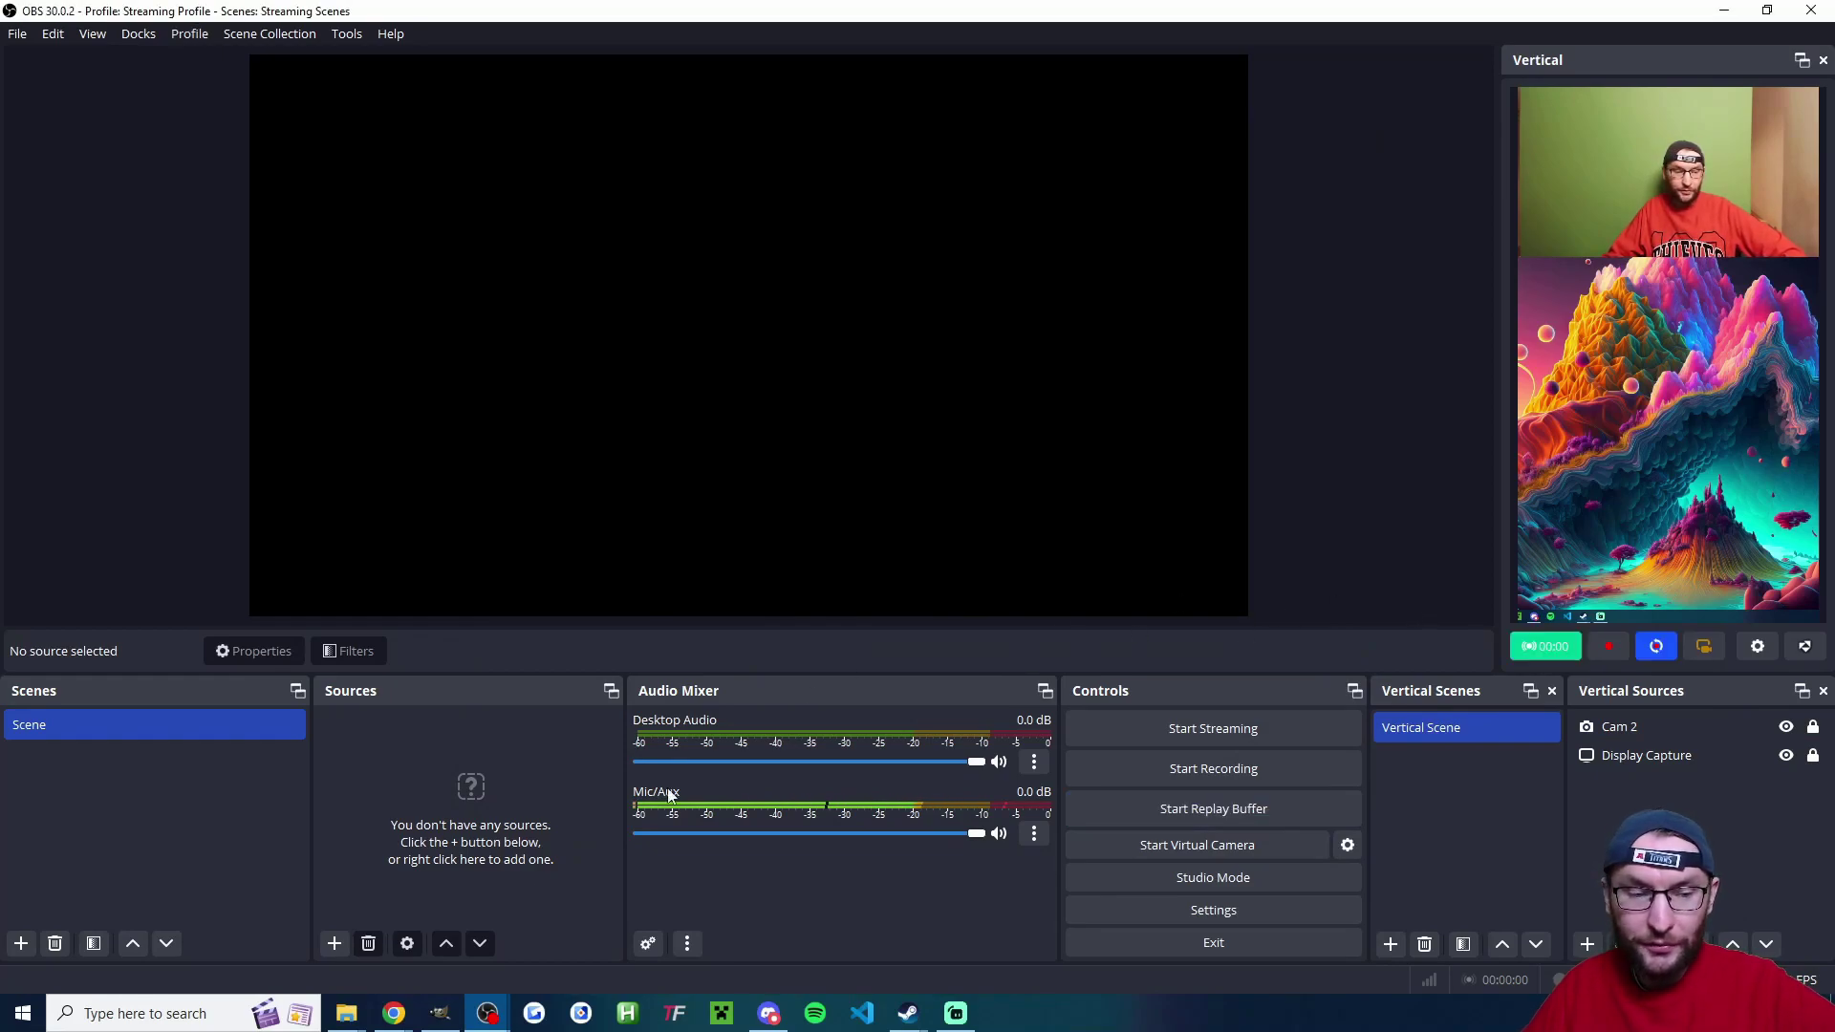
mouse_move(394, 1013)
click(382, 945)
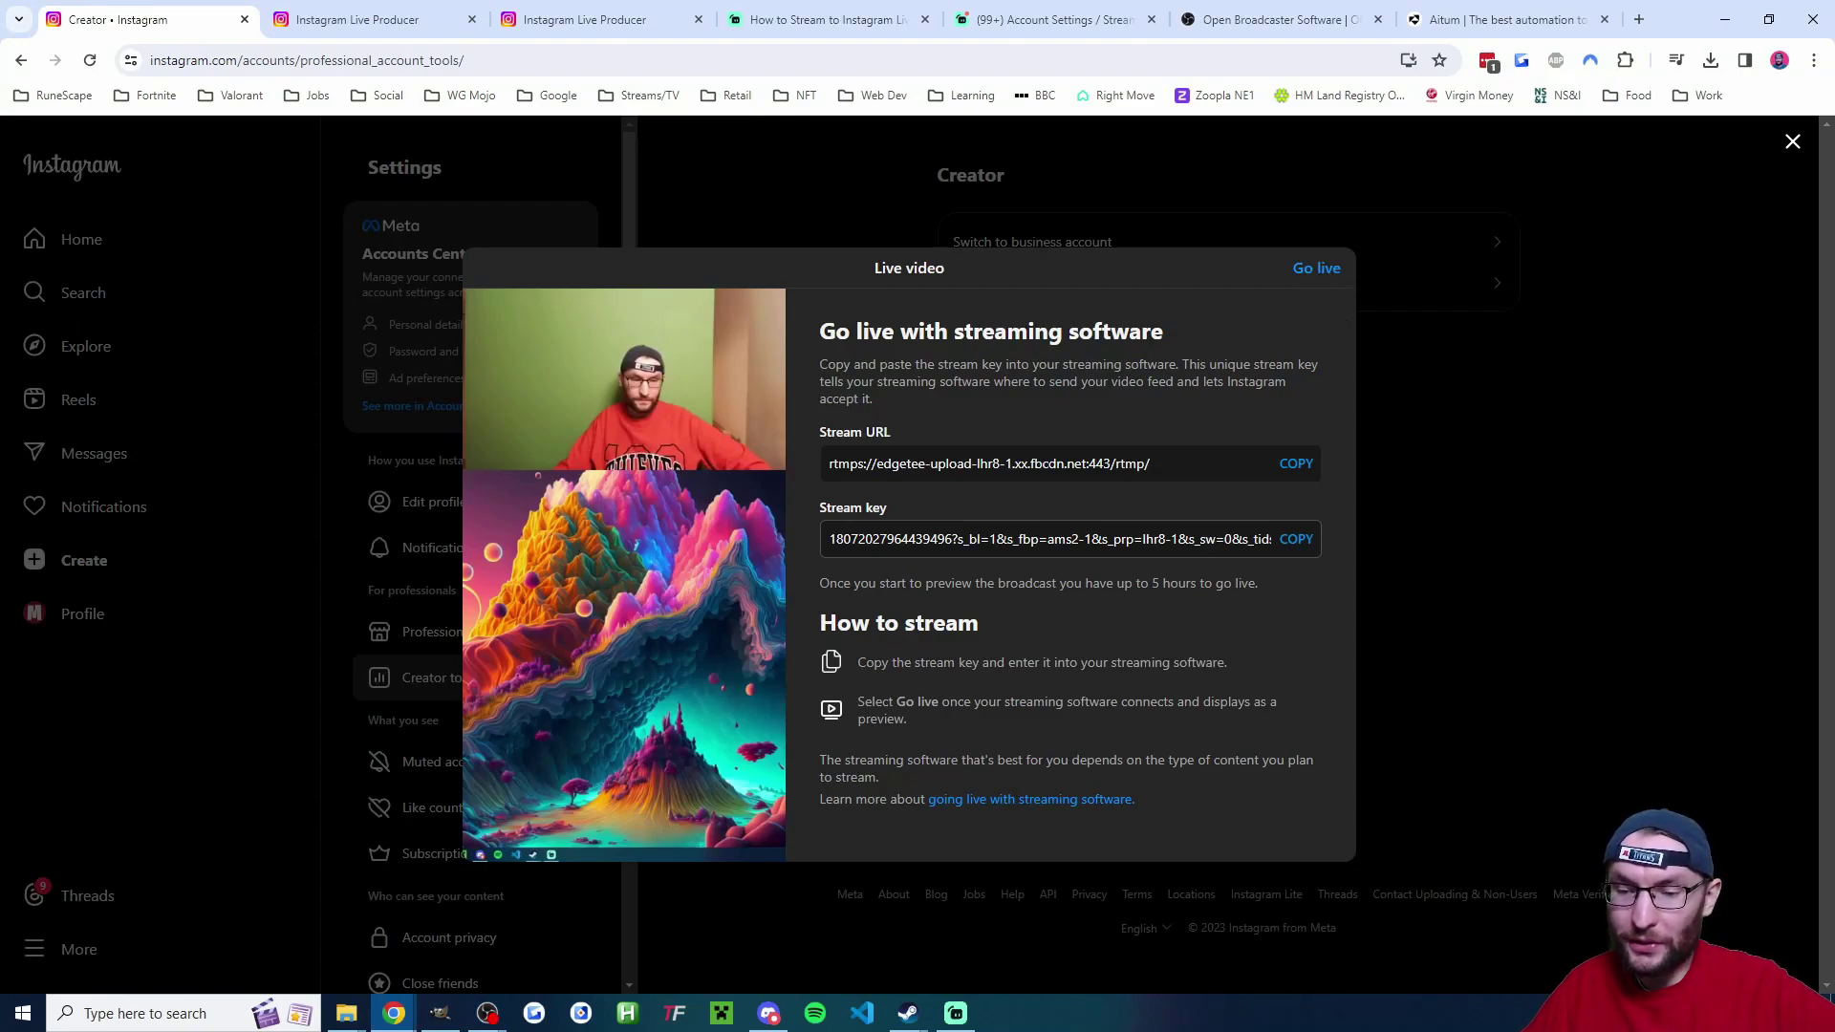
- Mute Google Chrome in the Volume Mixer, then go live on the Instagram practice broadcast
right_click(1716, 1013)
click(1797, 893)
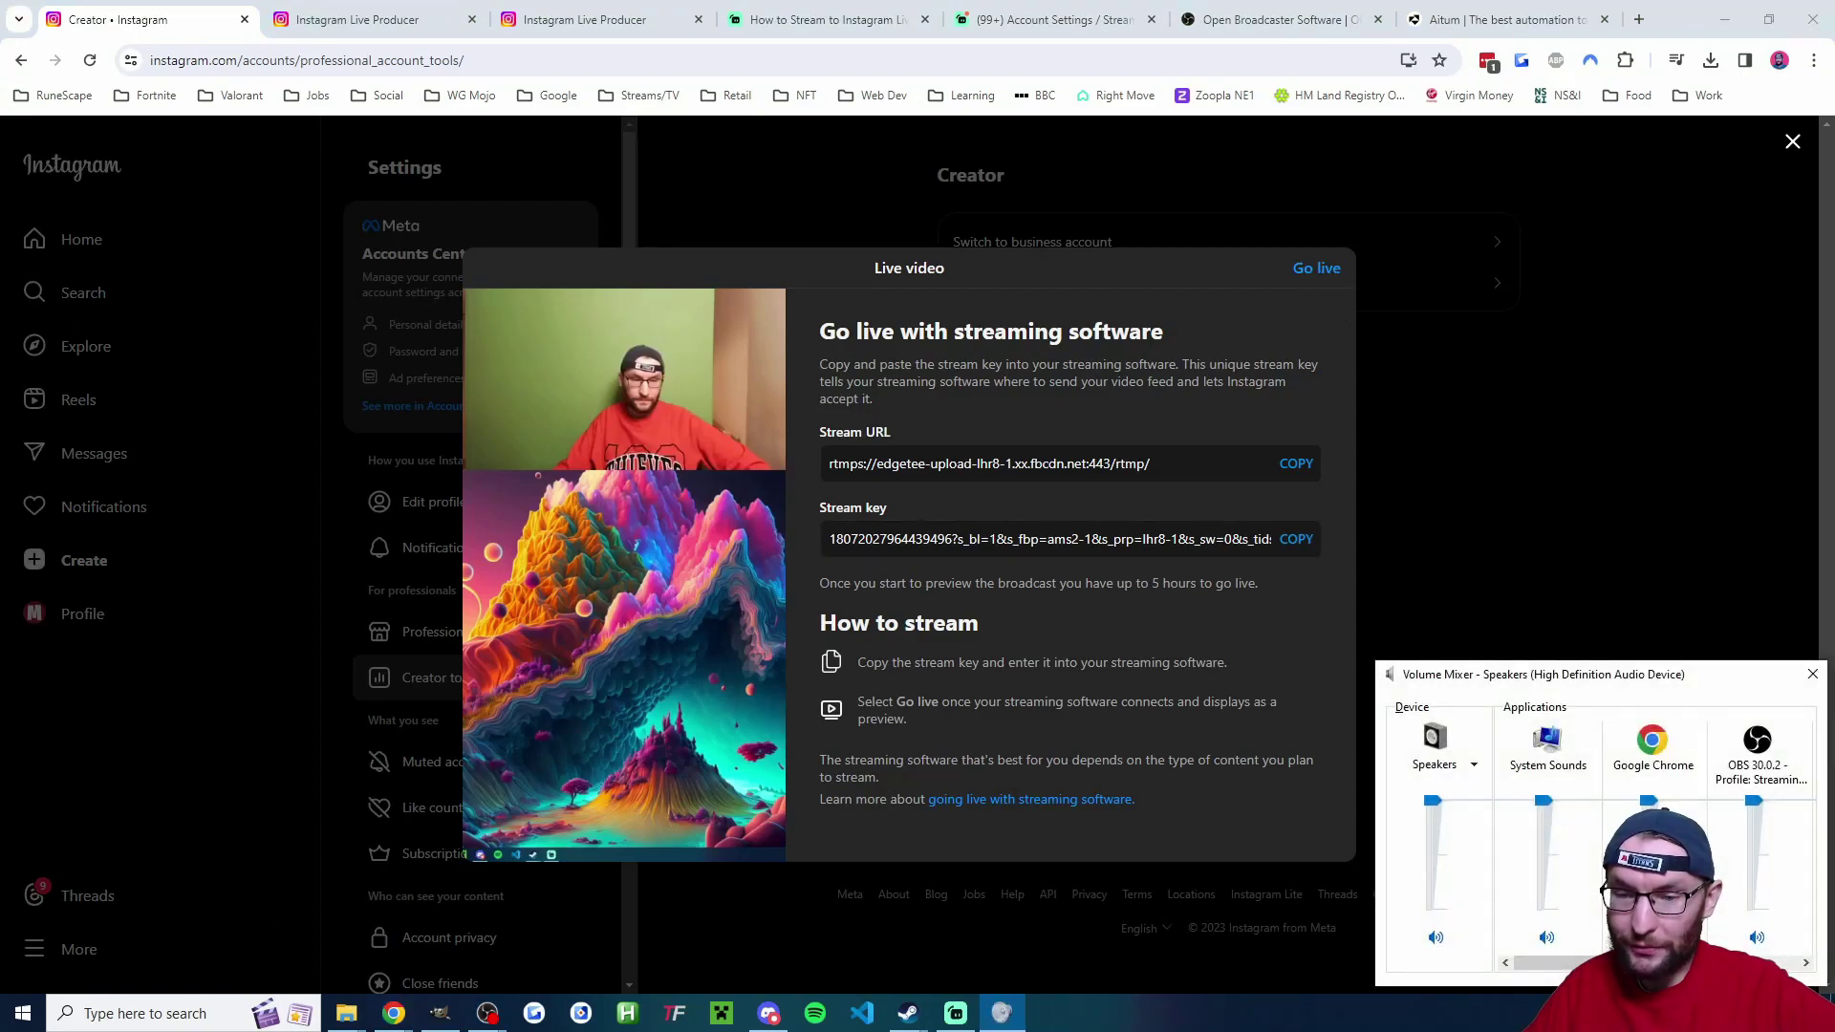
drag(1530, 674, 881, 581)
click(1004, 844)
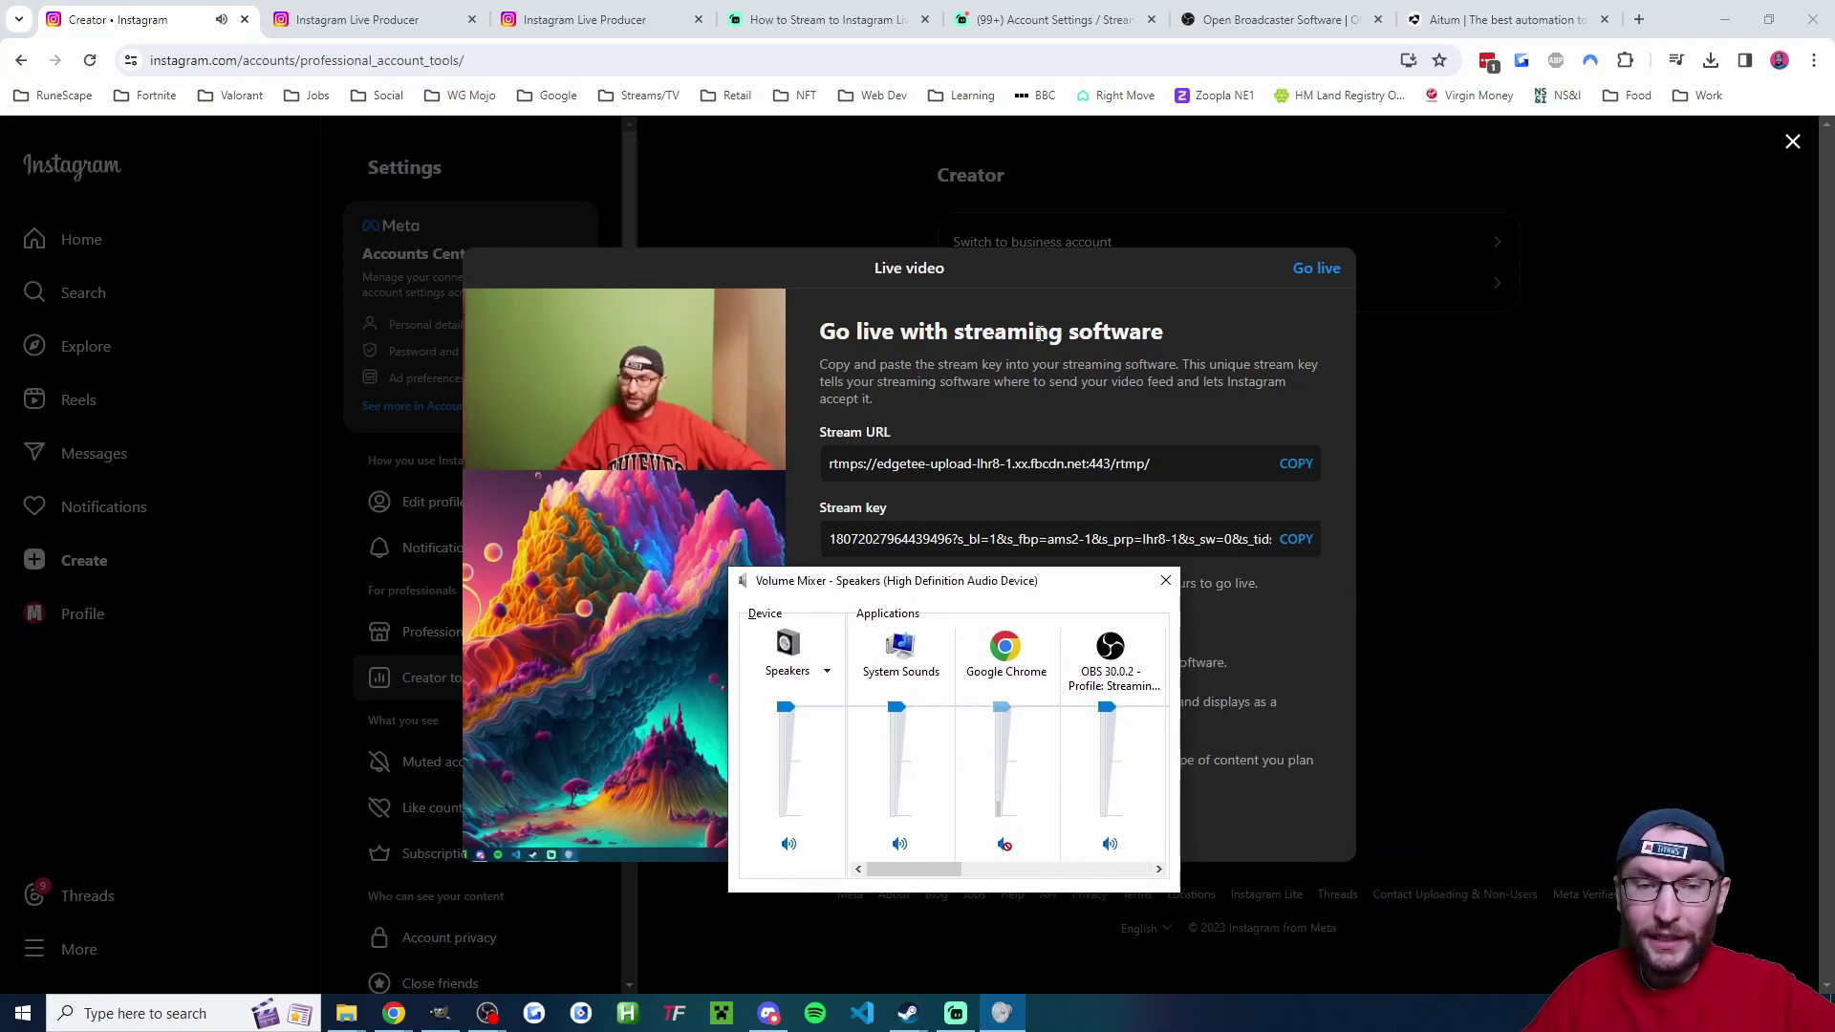
click(1004, 305)
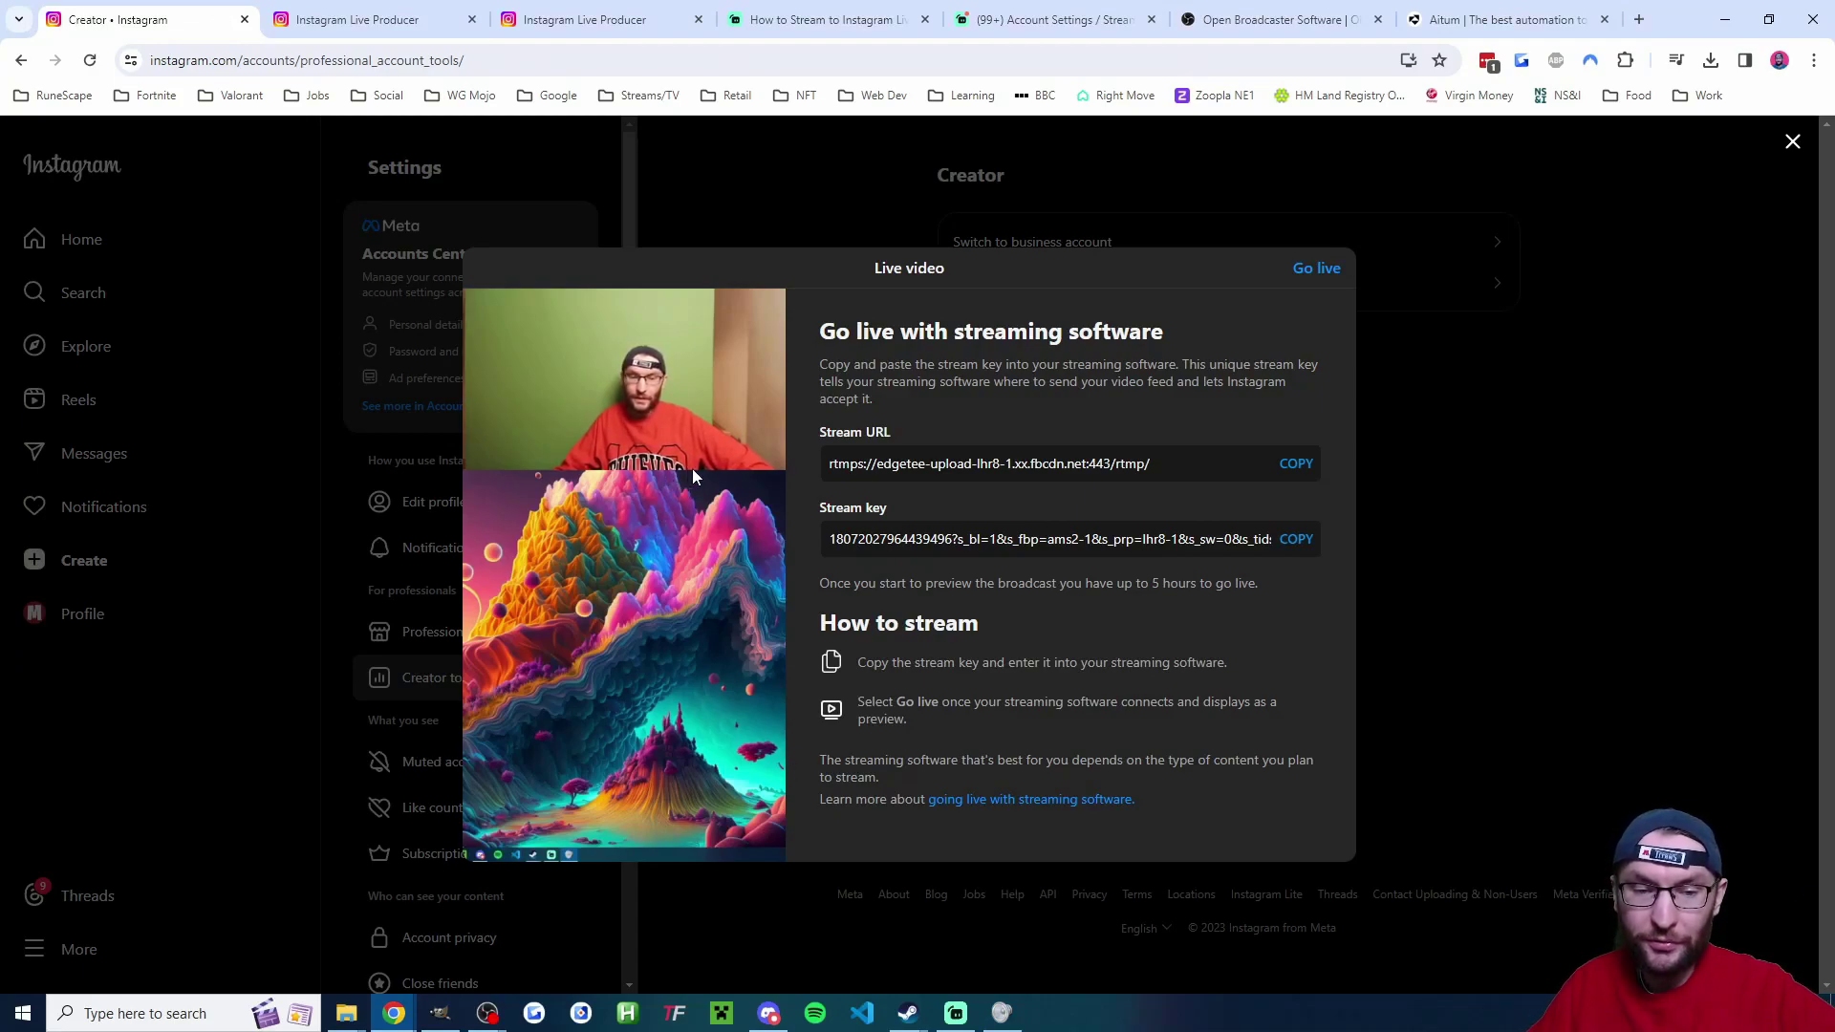
click(1322, 271)
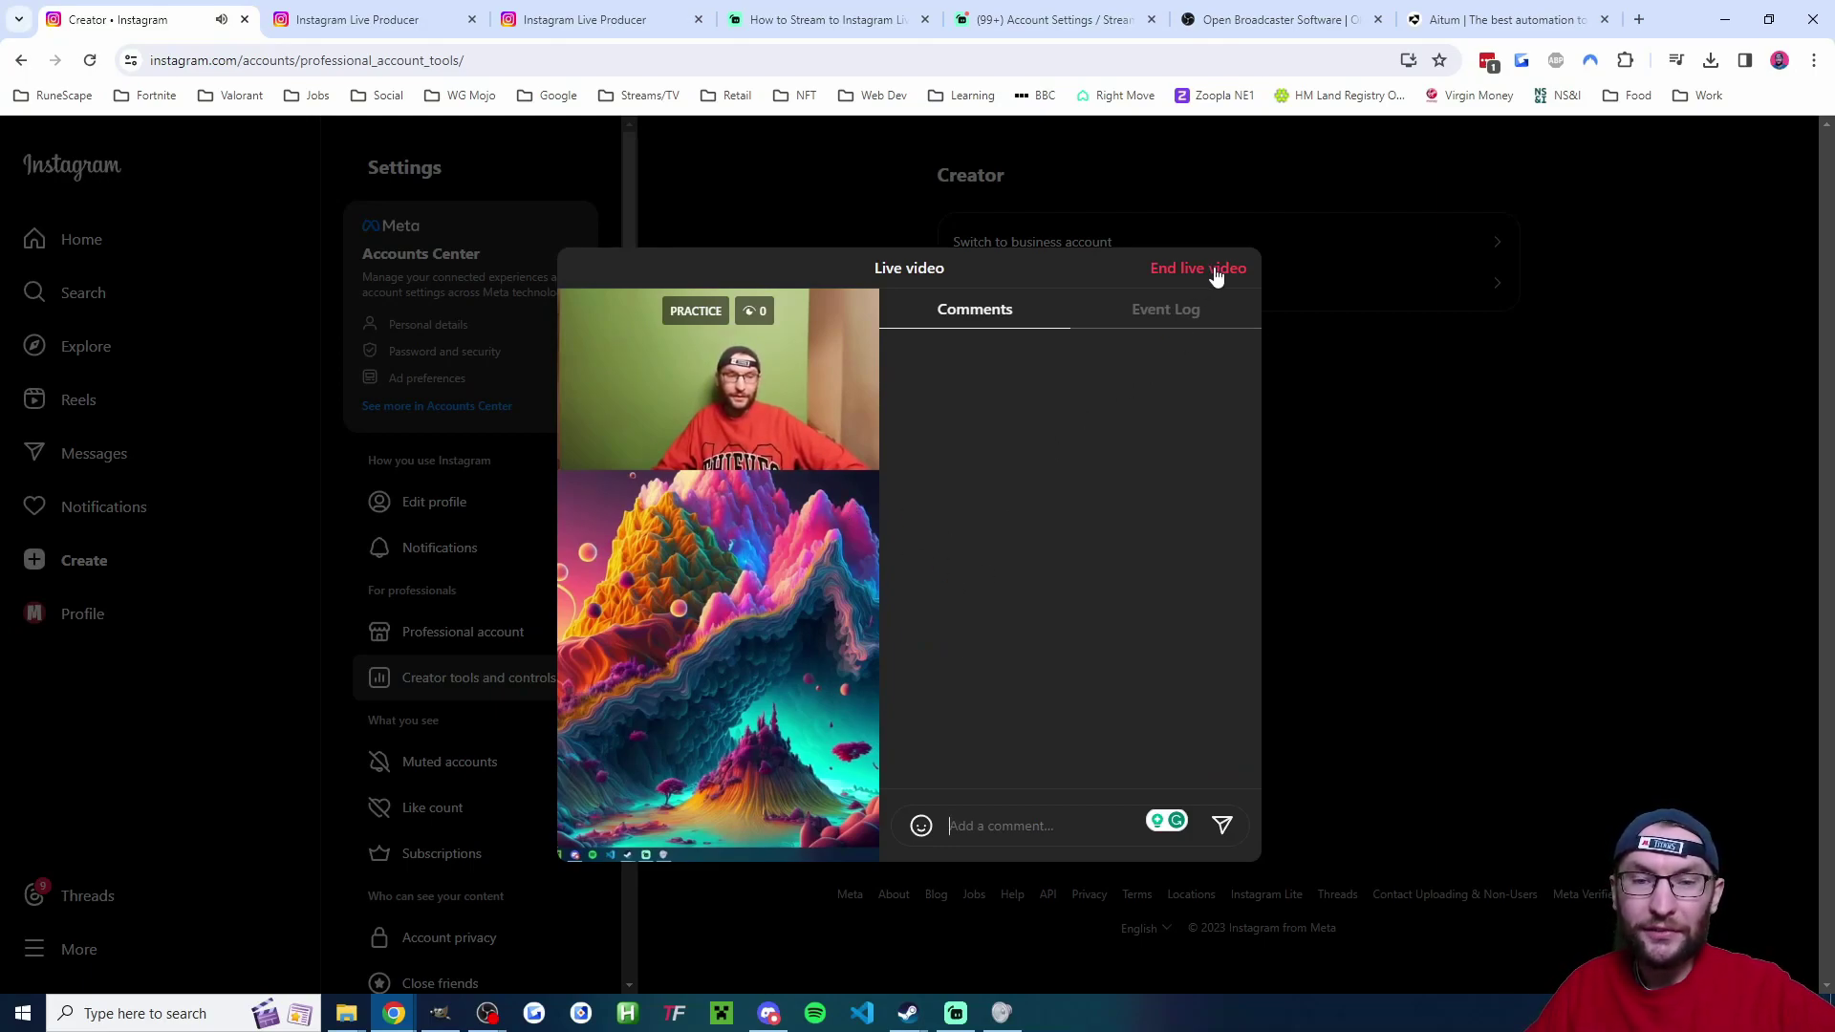
- Back in OBS, stop the stream from the Vertical dock
mouse_move(488, 1013)
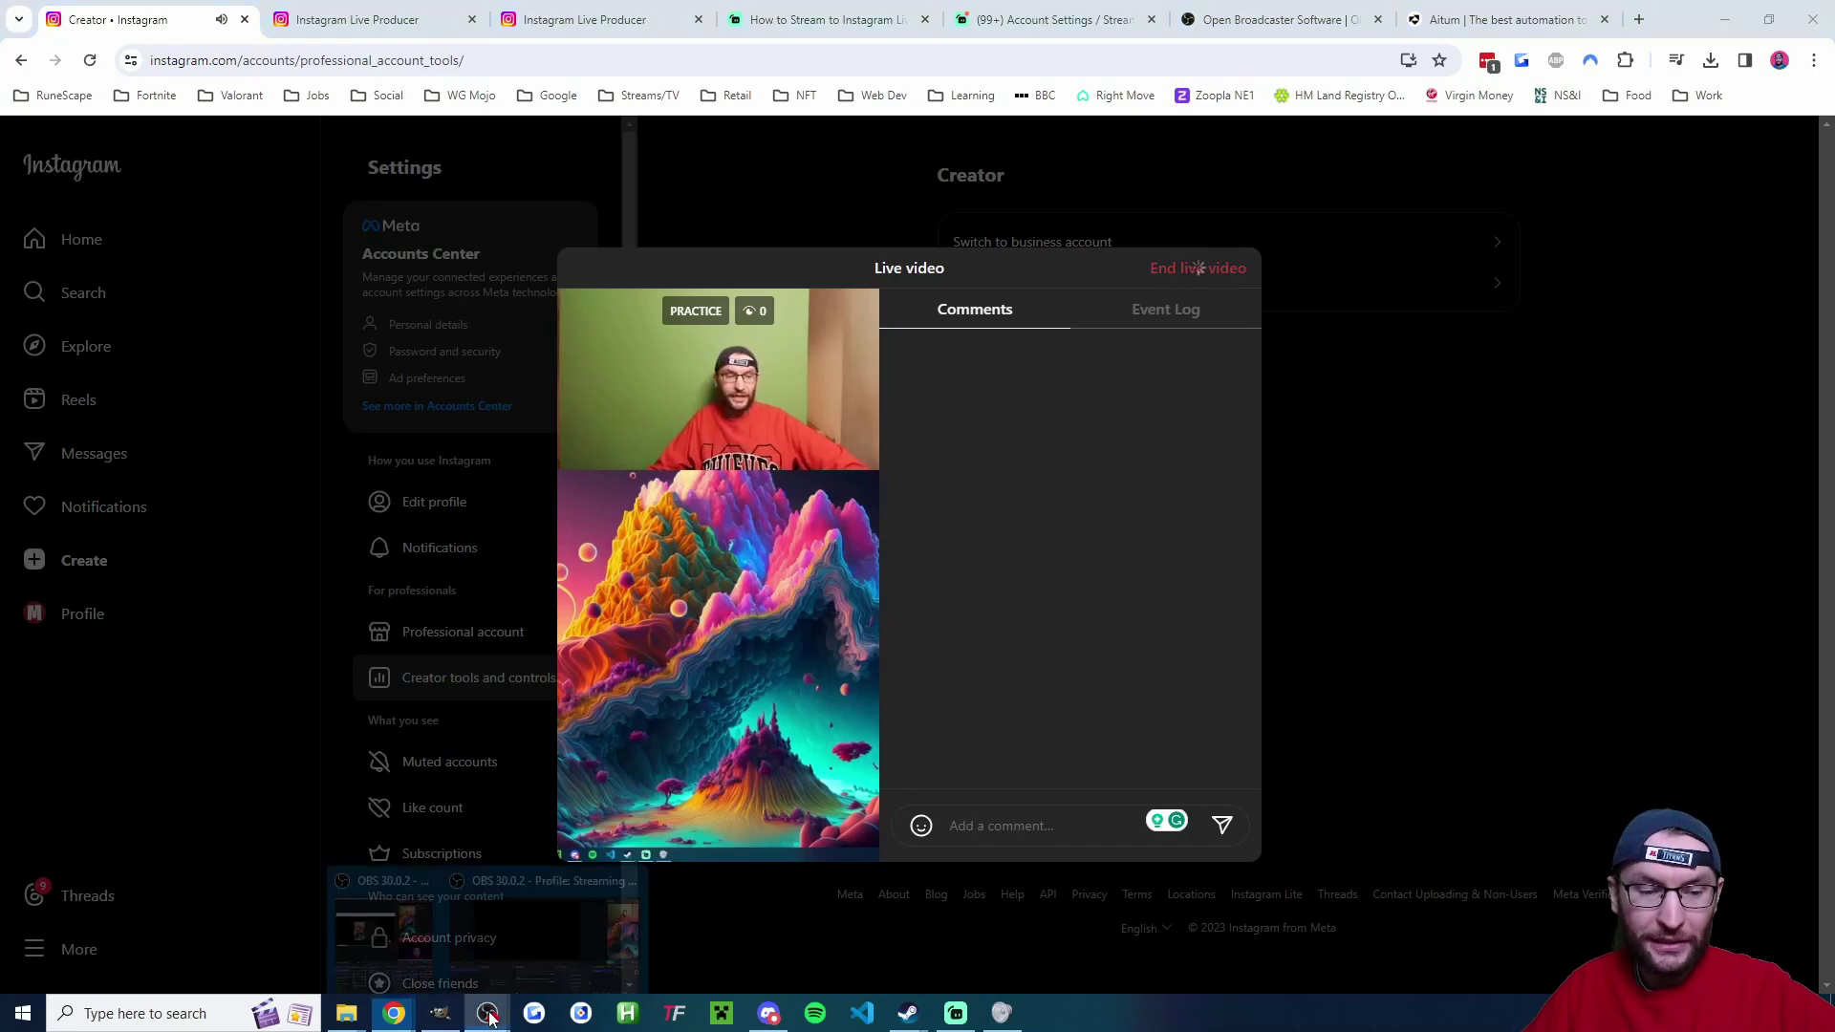
click(595, 912)
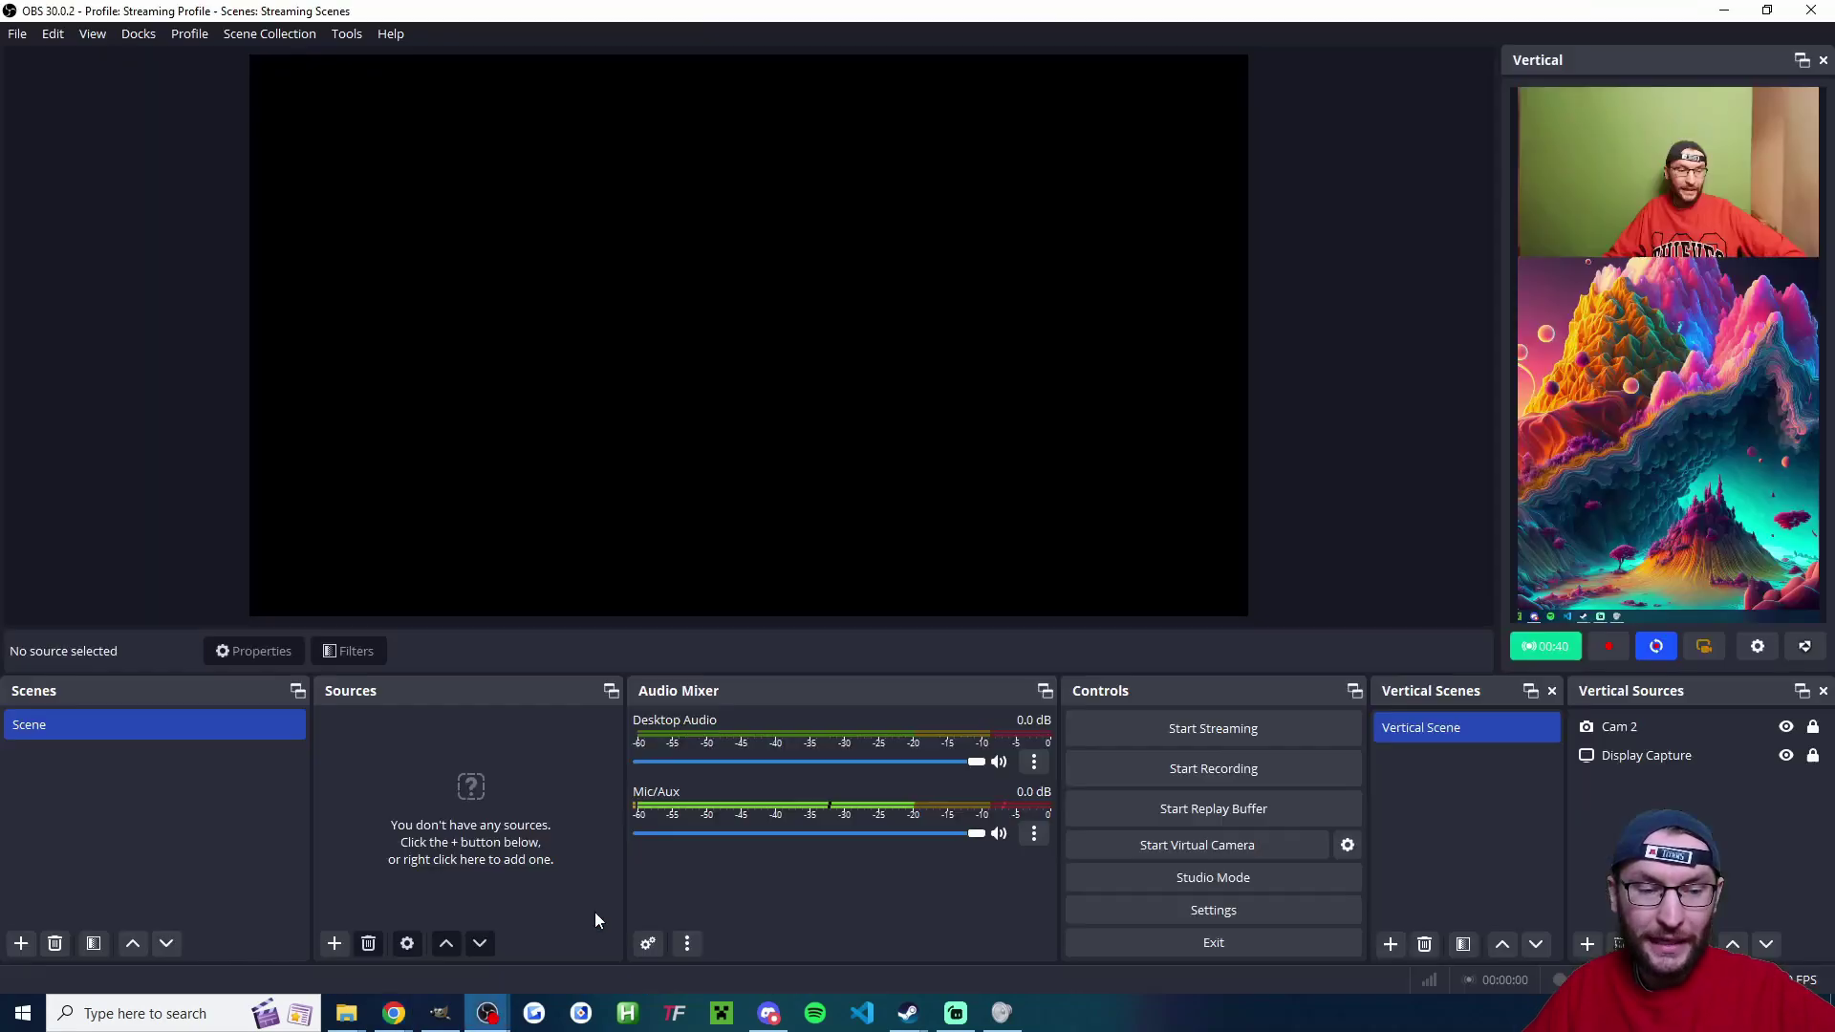
click(1558, 647)
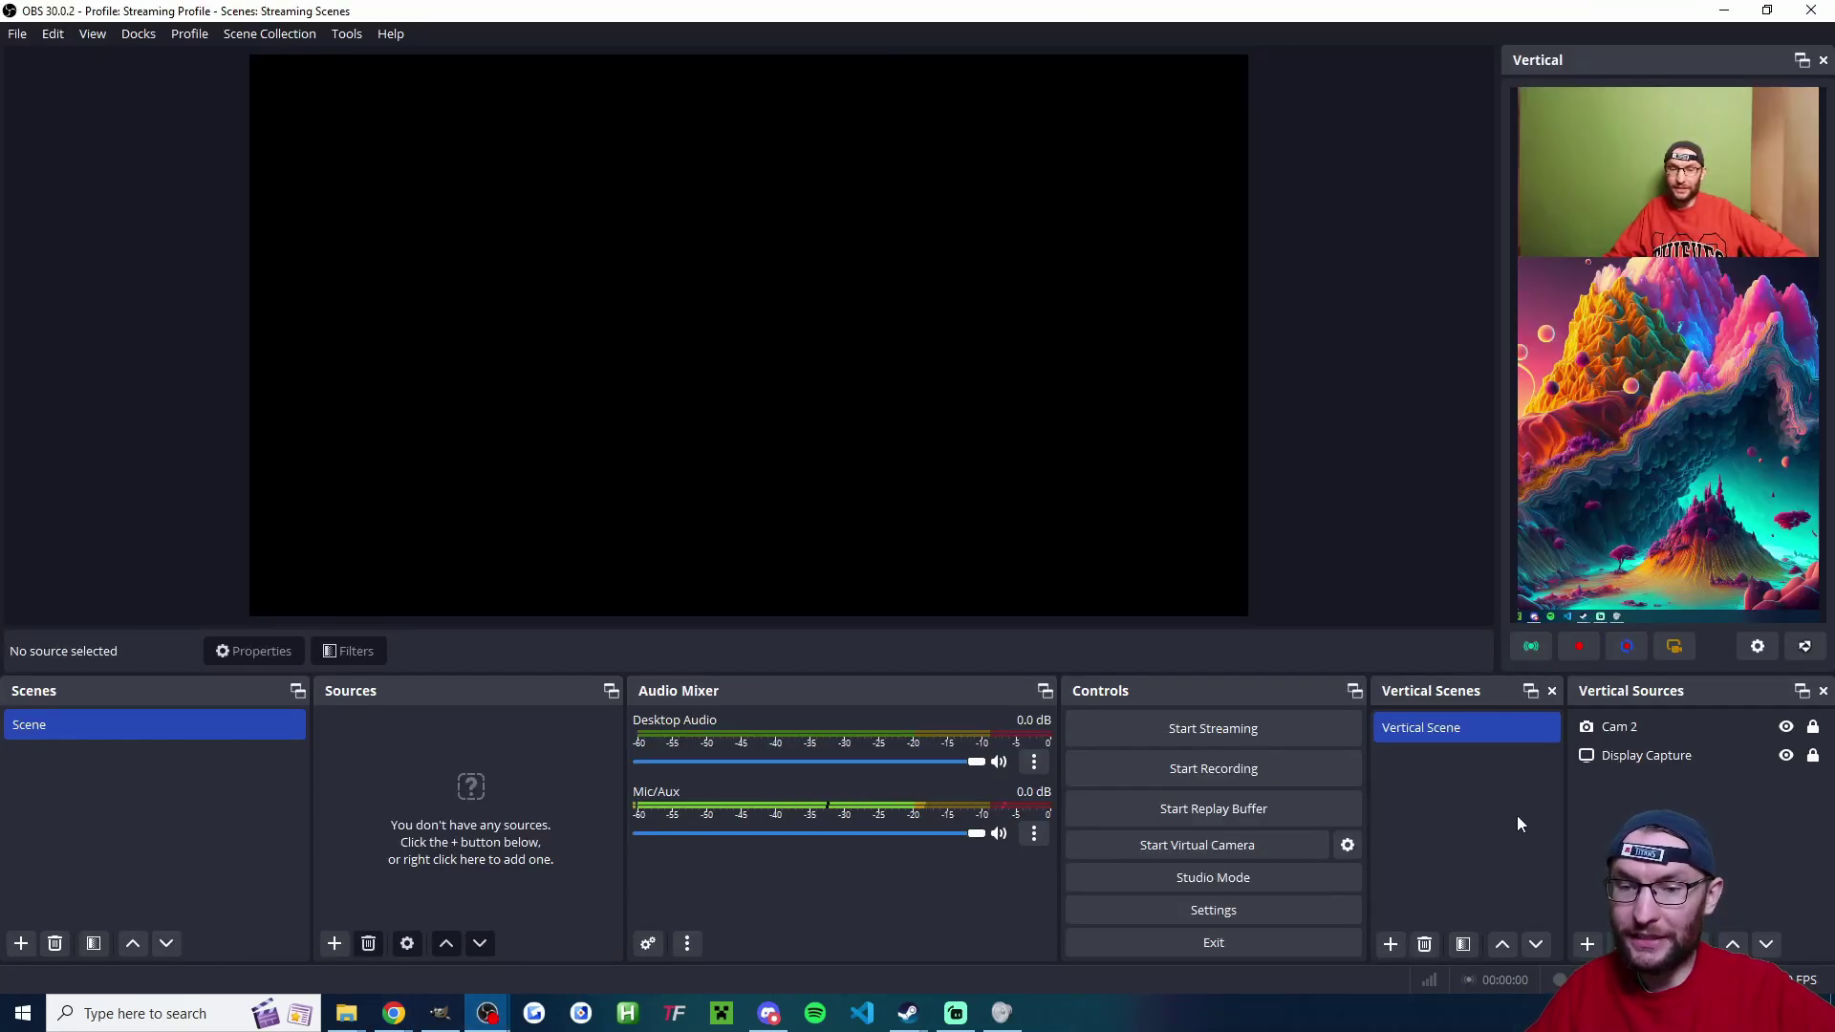